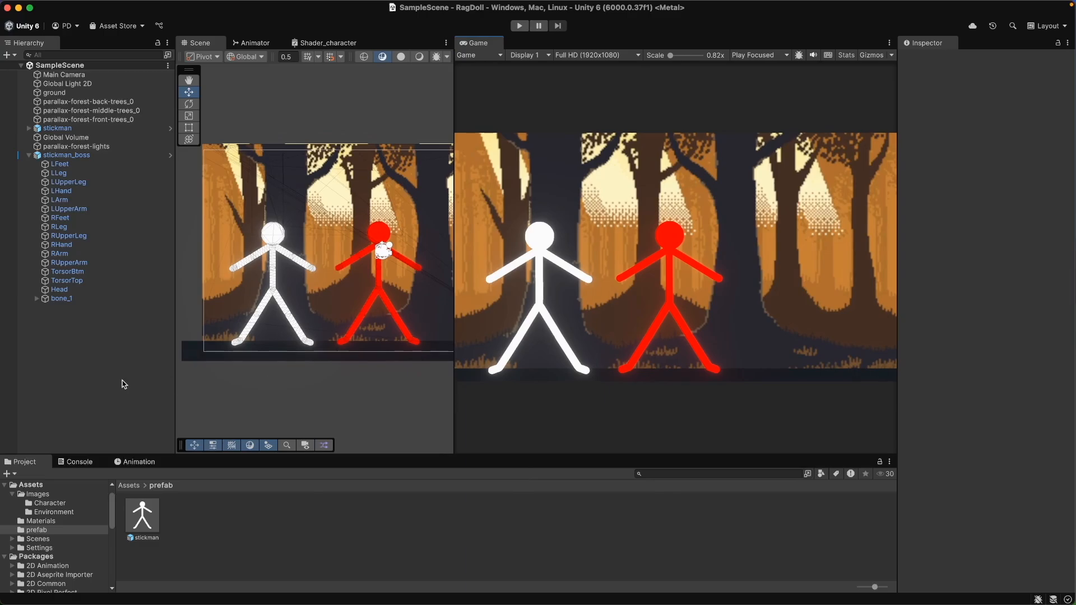
Collapse the stickman_boss object, move it along X farther away from the white stickman, and run the scene.
{"action": "left_click_drag", "start_coordinate": [173, 380], "coordinate": [145, 380]}
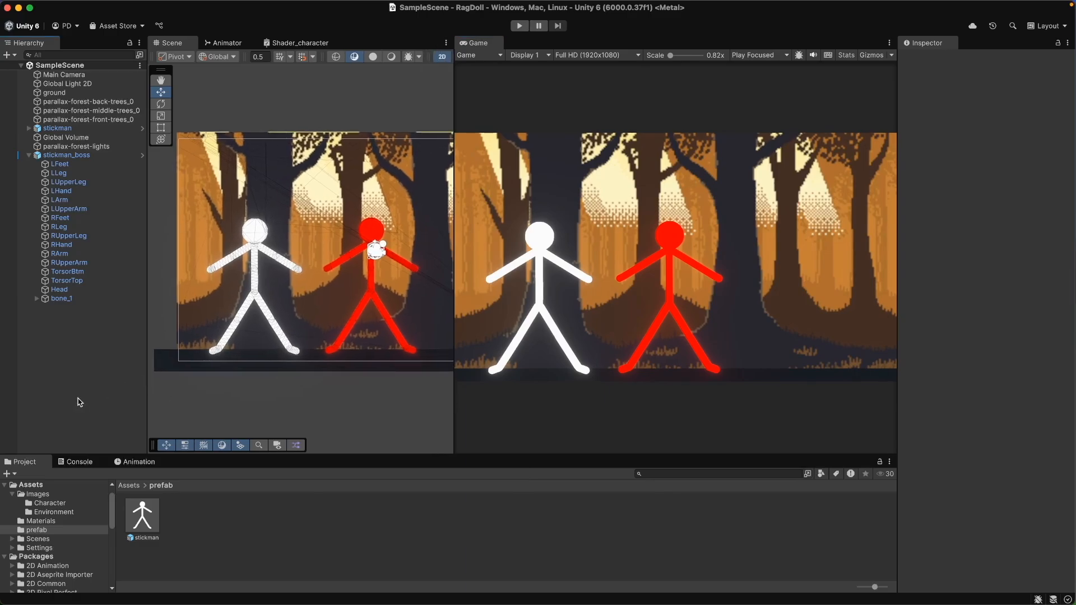
{"action": "left_click", "coordinate": [63, 156]}
{"action": "left_click", "coordinate": [29, 155]}
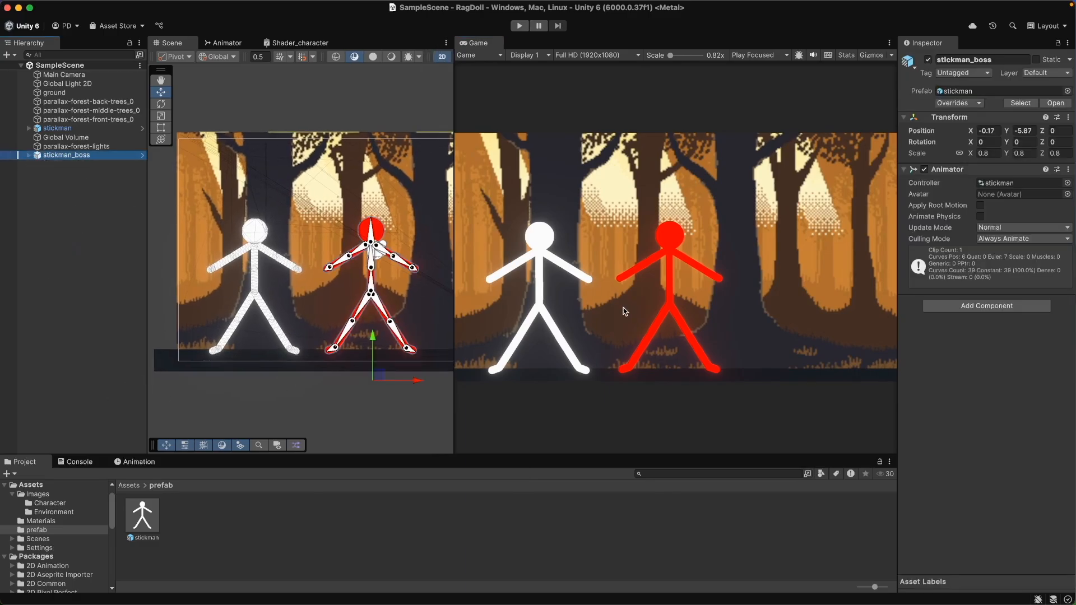
{"action": "left_click_drag", "start_coordinate": [417, 382], "coordinate": [538, 382]}
{"action": "left_click", "coordinate": [495, 92]}
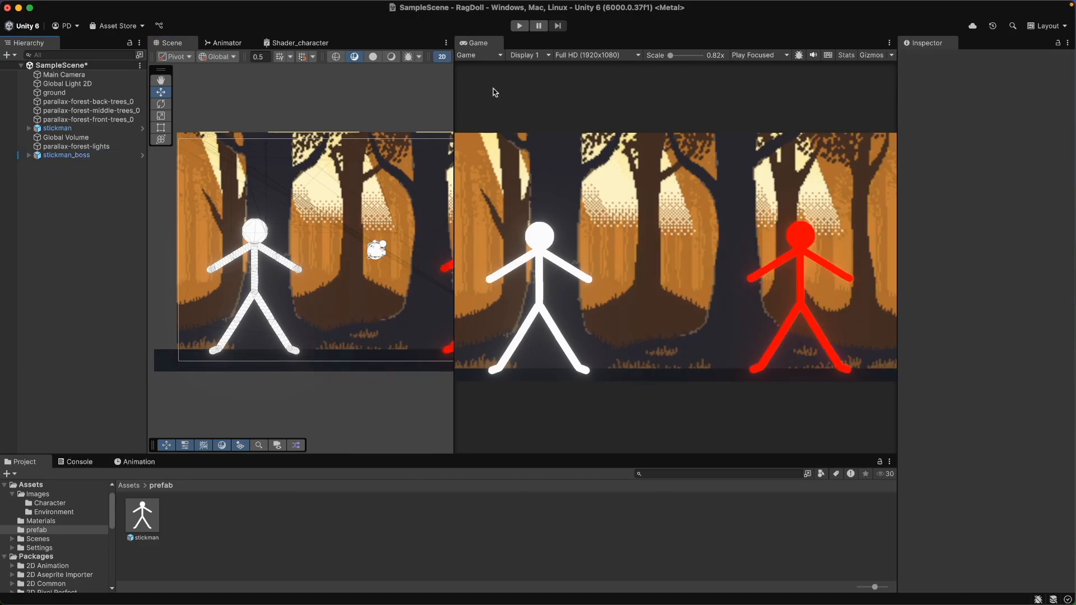
{"action": "left_click", "coordinate": [518, 25]}
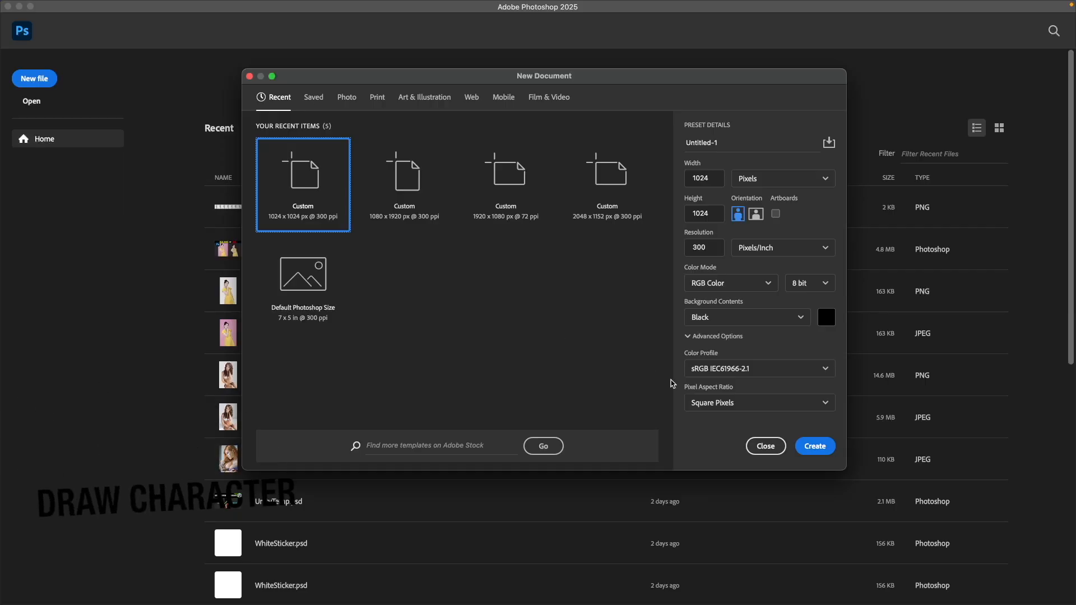
In Photoshop, create a 1024 x 1024 px document at 300 pixels/inch with black background contents.
{"action": "left_click", "coordinate": [815, 447]}
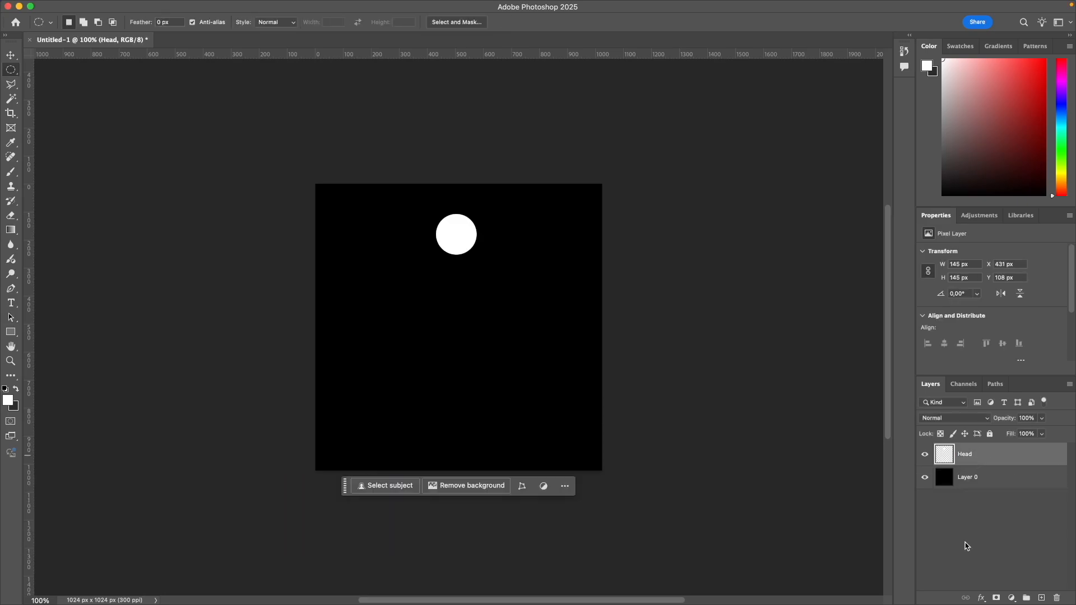
Paint a straight vertical upper torso below the head with a white 35 px brush and name its layer torsor.
{"action": "key", "text": "b"}
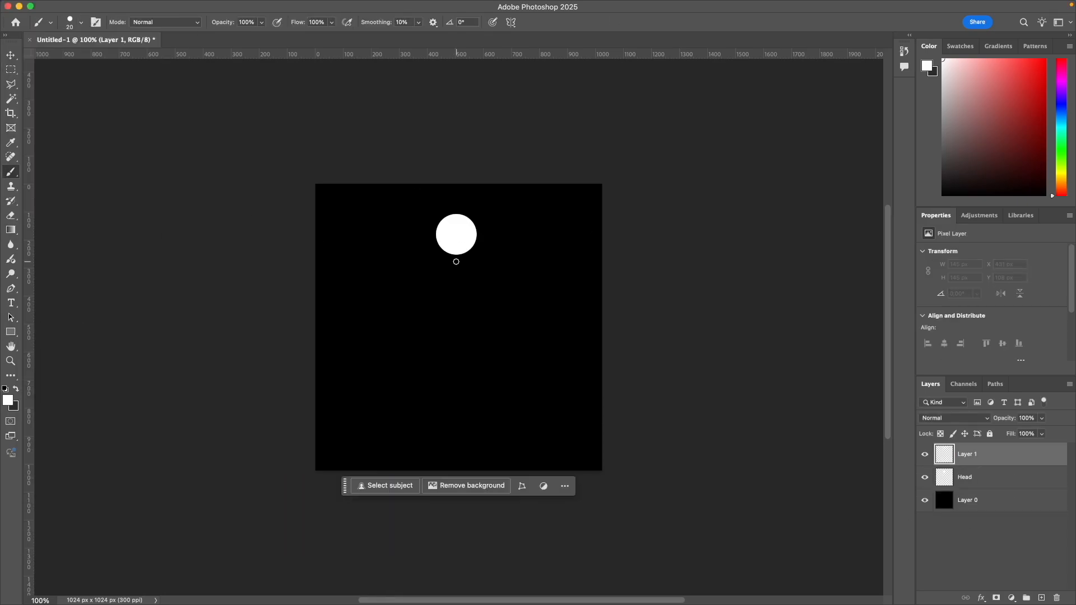
{"action": "left_click", "coordinate": [454, 255]}
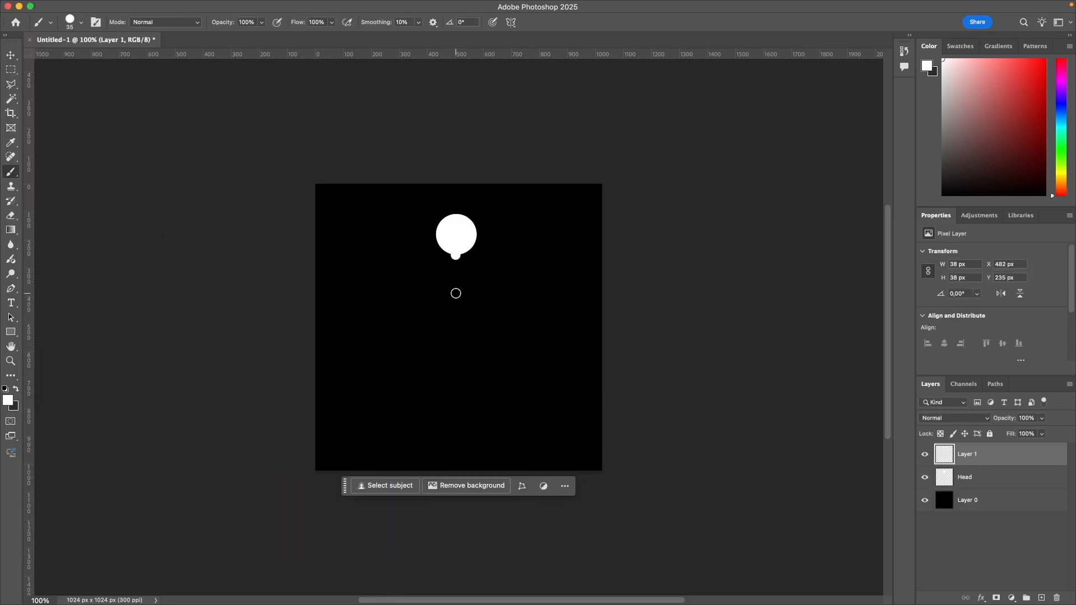
{"action": "left_click", "coordinate": [455, 293], "text": "shift"}
{"action": "double_click", "coordinate": [967, 454]}
{"action": "type", "text": "torsor"}
Add a new layer named LayerBtm and rename the upper torso layer torsorTop.
{"action": "left_click", "coordinate": [1041, 597]}
{"action": "double_click", "coordinate": [968, 455]}
{"action": "type", "text": "LayerBtm"}
{"action": "double_click", "coordinate": [970, 478]}
{"action": "left_click", "coordinate": [970, 455]}
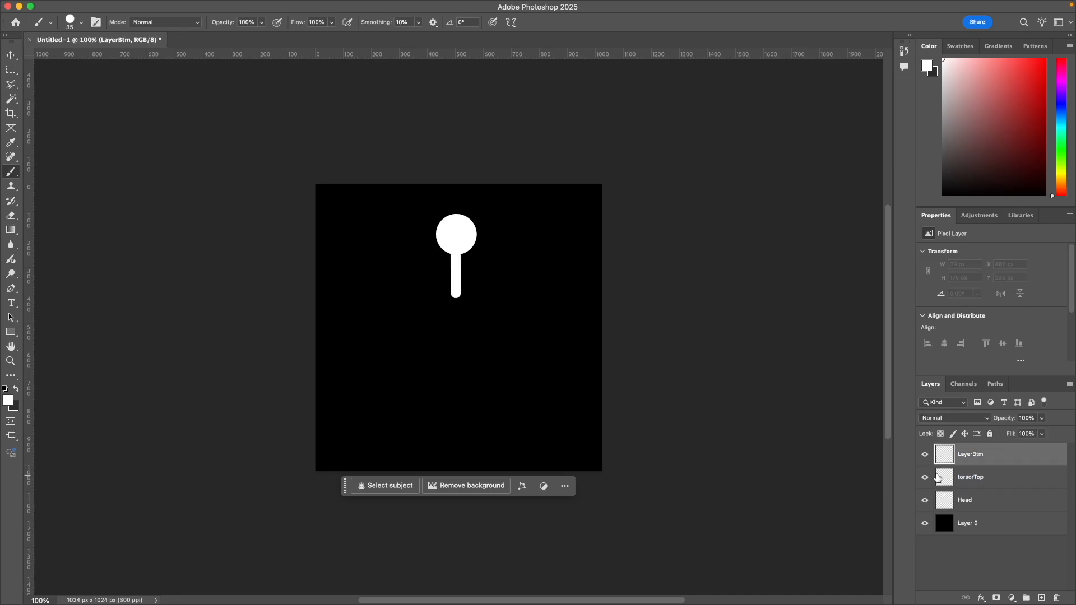
{"action": "left_click", "coordinate": [456, 293]}
{"action": "left_click", "coordinate": [456, 347], "text": "shift"}
{"action": "key", "text": "super+z"}
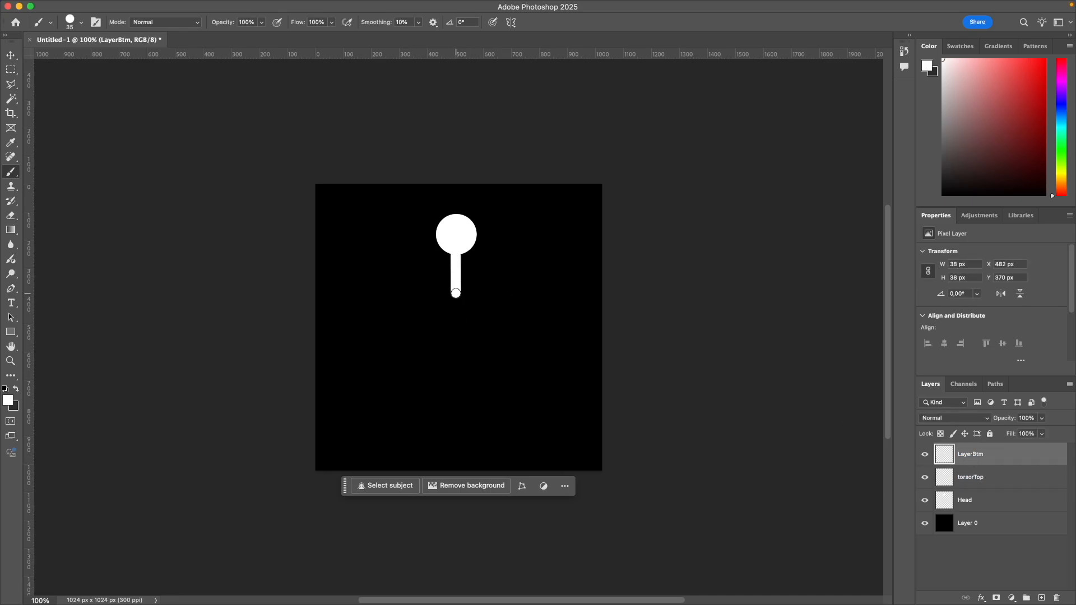
{"action": "key", "text": "super+z"}
Erase stray paint at the torso joint and paint the lower torso straight down from it on LayerBtm.
{"action": "left_click", "coordinate": [924, 455]}
{"action": "left_click", "coordinate": [925, 455]}
{"action": "left_click", "coordinate": [924, 477]}
{"action": "key", "text": "e"}
{"action": "left_click_drag", "start_coordinate": [457, 288], "coordinate": [450, 293]}
{"action": "left_click", "coordinate": [924, 478]}
{"action": "left_click", "coordinate": [925, 454]}
{"action": "left_click", "coordinate": [925, 455]}
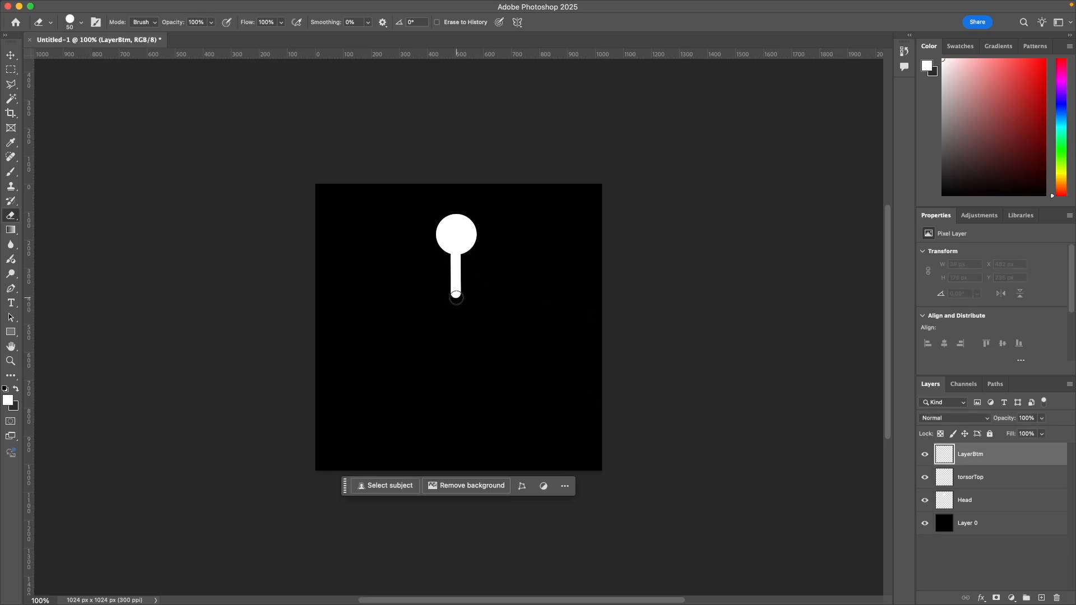
{"action": "key", "text": "b"}
{"action": "left_click", "coordinate": [456, 330], "text": "shift"}
{"action": "left_click", "coordinate": [924, 500]}
{"action": "left_click", "coordinate": [924, 500]}
Add a new layer and paint an arm sloping down and outward from the shoulder in two straight segments.
{"action": "left_click", "coordinate": [1041, 598]}
{"action": "left_click", "coordinate": [449, 257]}
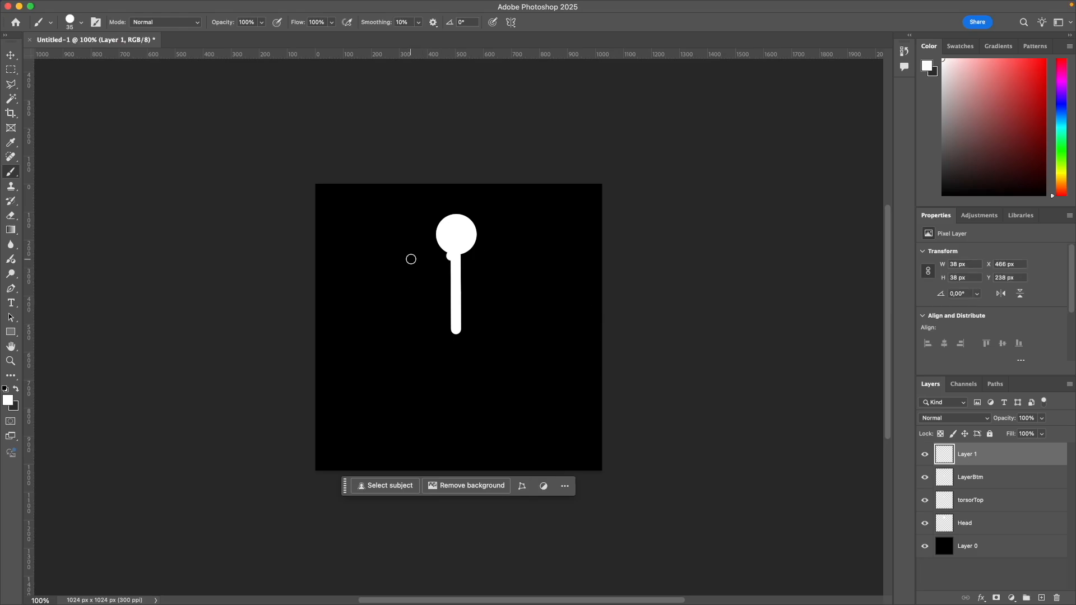
{"action": "key", "text": "super+z"}
{"action": "left_click", "coordinate": [449, 257]}
{"action": "left_click", "coordinate": [419, 282], "text": "shift"}
{"action": "key", "text": "super+z"}
{"action": "left_click", "coordinate": [426, 273], "text": "shift"}
{"action": "left_click", "coordinate": [389, 293], "text": "shift"}
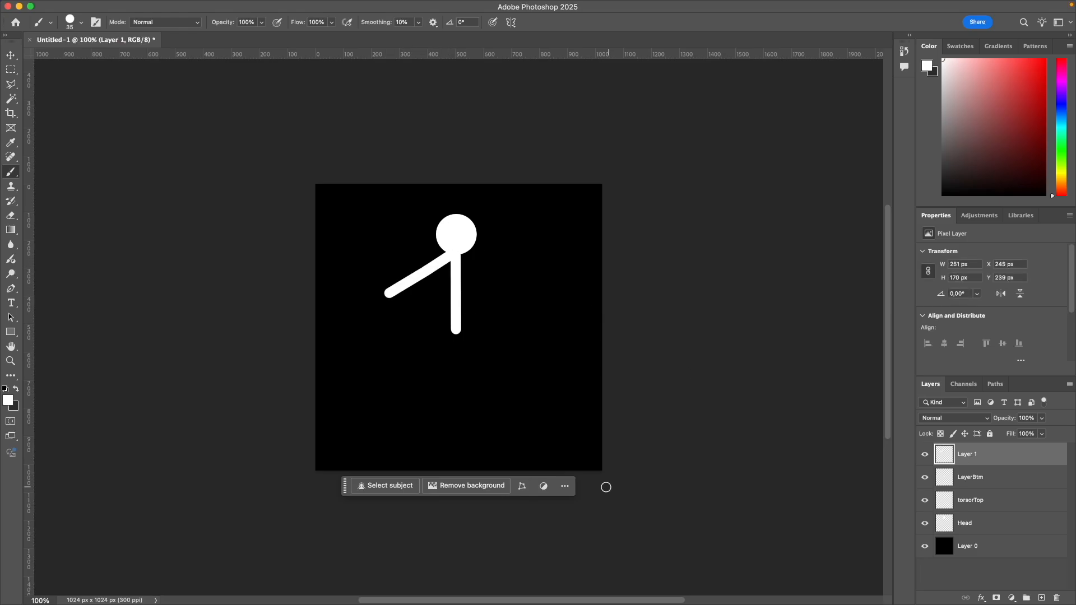
Paint a leg on the arm's layer, sloping outward from the torso's lower end in two straight segments.
{"action": "left_click", "coordinate": [426, 384], "text": "shift"}
{"action": "key", "text": "super+z"}
{"action": "key", "text": "super+z"}
{"action": "left_click", "coordinate": [455, 330]}
{"action": "left_click", "coordinate": [424, 372], "text": "shift"}
{"action": "key", "text": "super+z"}
{"action": "left_click", "coordinate": [430, 370], "text": "shift"}
{"action": "left_click", "coordinate": [399, 419], "text": "shift"}
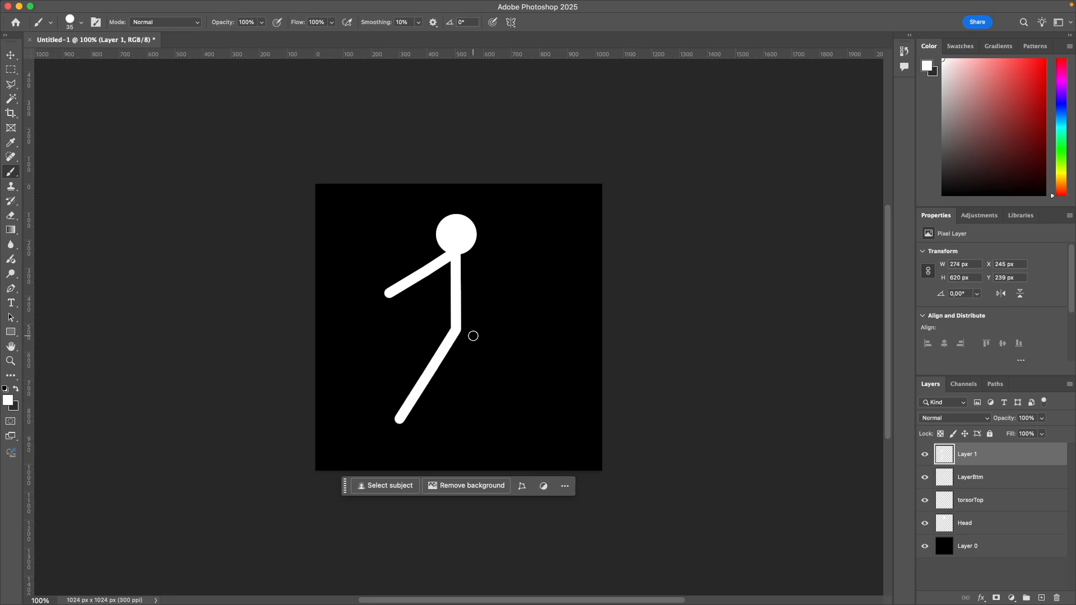
Duplicate the arm-and-leg layer, hide the copy, then delete the leg from the original layer and name it RHand.
{"action": "key", "text": "super+j"}
{"action": "double_click", "coordinate": [968, 455]}
{"action": "left_click", "coordinate": [924, 455]}
{"action": "left_click", "coordinate": [969, 477]}
{"action": "key", "text": "m"}
{"action": "left_click_drag", "start_coordinate": [363, 306], "coordinate": [498, 430]}
{"action": "key", "text": "Delete"}
{"action": "key", "text": "super+d"}
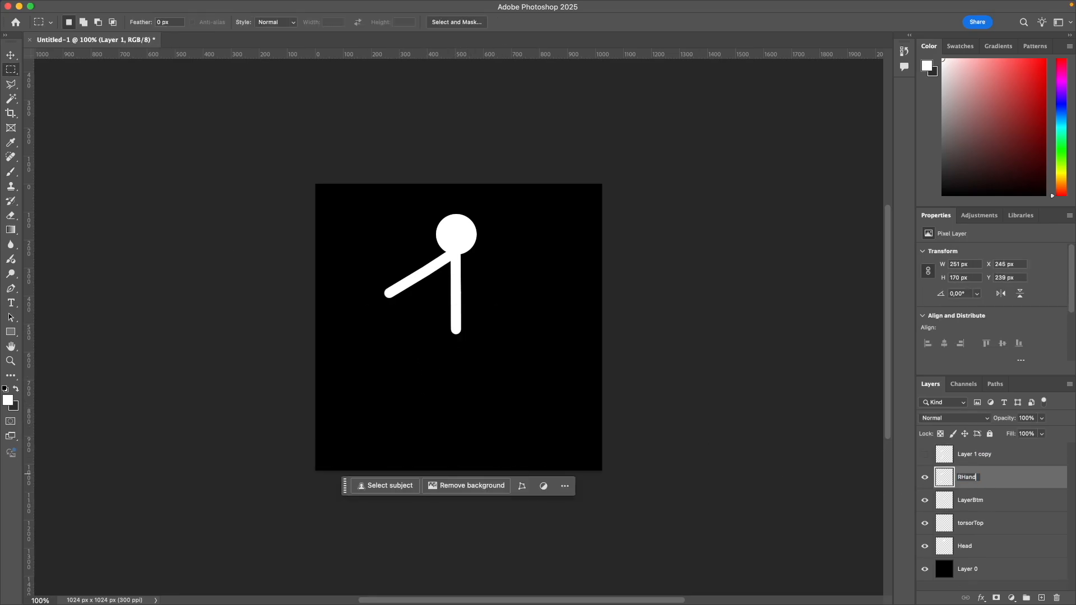
Save the document as stickman.
{"action": "left_click", "coordinate": [344, 116]}
{"action": "type", "text": "stickman"}
{"action": "key", "text": "Return"}
Delete the arm from the Layer 1 copy layer and rename that layer RLeg.
{"action": "left_click", "coordinate": [925, 477]}
{"action": "left_click", "coordinate": [924, 455]}
{"action": "left_click", "coordinate": [974, 455]}
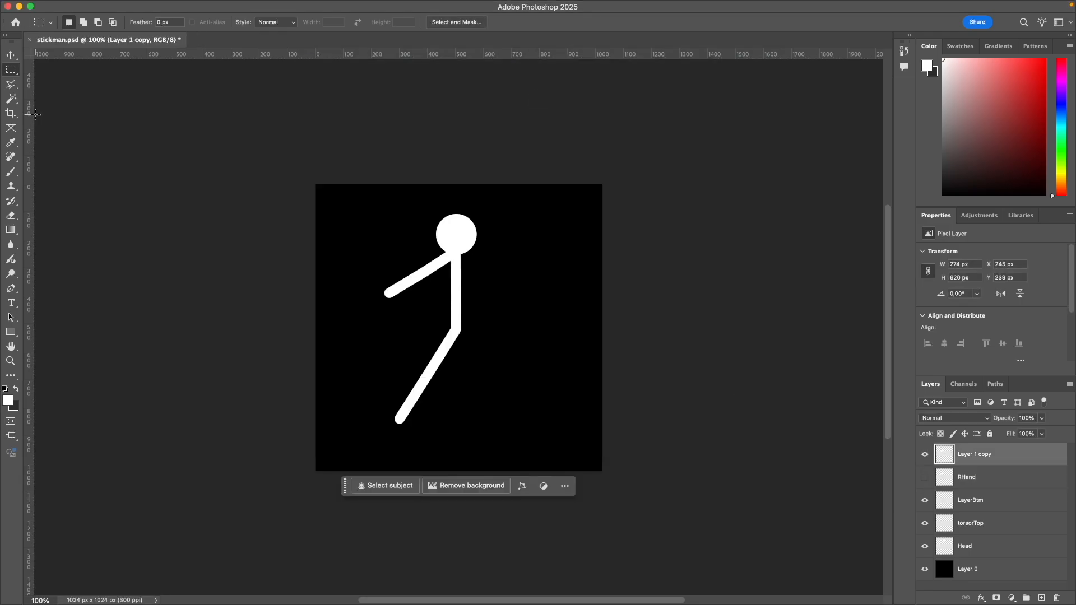
{"action": "left_click_drag", "start_coordinate": [362, 238], "coordinate": [485, 314]}
{"action": "key", "text": "Delete"}
{"action": "key", "text": "super+d"}
{"action": "left_click", "coordinate": [925, 477]}
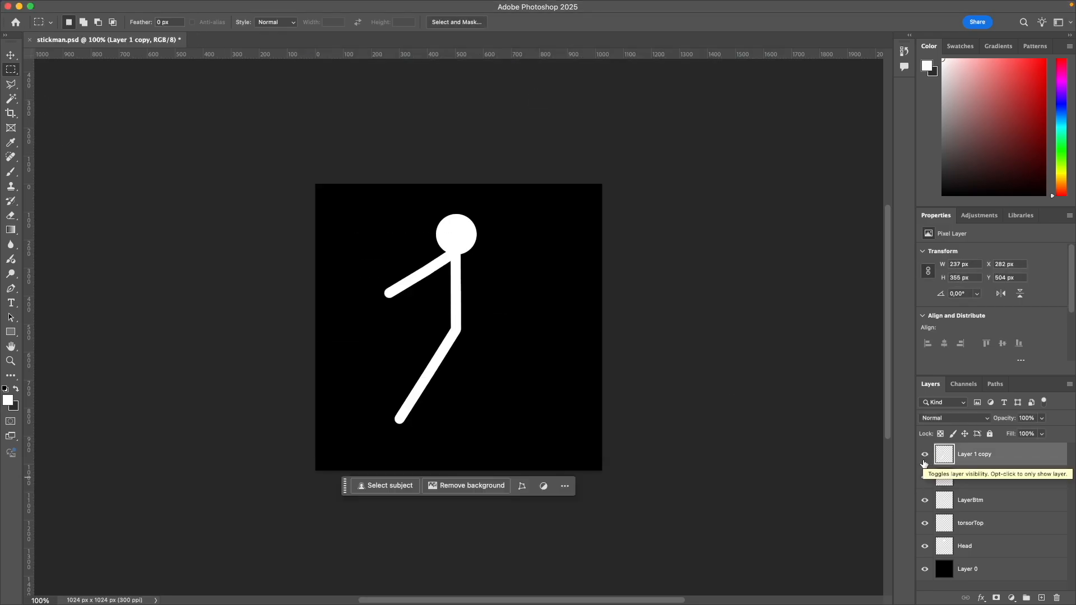
{"action": "double_click", "coordinate": [974, 455]}
{"action": "type", "text": "RLeg"}
{"action": "key", "text": "Return"}
Paint a foot pointing outward from the leg's lower end on a new layer and nudge it down slightly with Free Transform.
{"action": "left_click", "coordinate": [1041, 598]}
{"action": "key", "text": "b"}
{"action": "left_click", "coordinate": [400, 418]}
{"action": "scroll", "coordinate": [422, 419], "scroll_direction": "up", "scroll_amount": 2, "text": "alt"}
{"action": "key", "text": "super+t"}
{"action": "scroll", "coordinate": [387, 434], "scroll_direction": "up", "scroll_amount": 4, "text": "alt"}
{"action": "key", "text": "Down"}
{"action": "key", "text": "Down"}
{"action": "key", "text": "Down"}
{"action": "key", "text": "Down"}
{"action": "key", "text": "Return"}
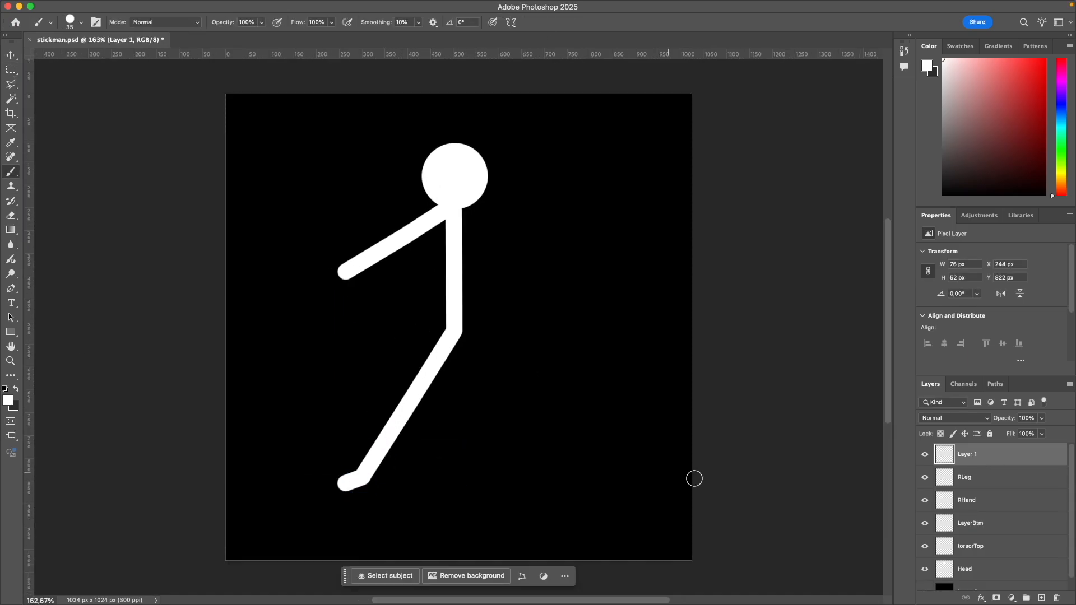
Name the foot layer RFeet, check the torso layers by toggling their visibility, and save the document.
{"action": "left_click", "coordinate": [924, 547]}
{"action": "left_click", "coordinate": [925, 546]}
{"action": "left_click", "coordinate": [986, 546]}
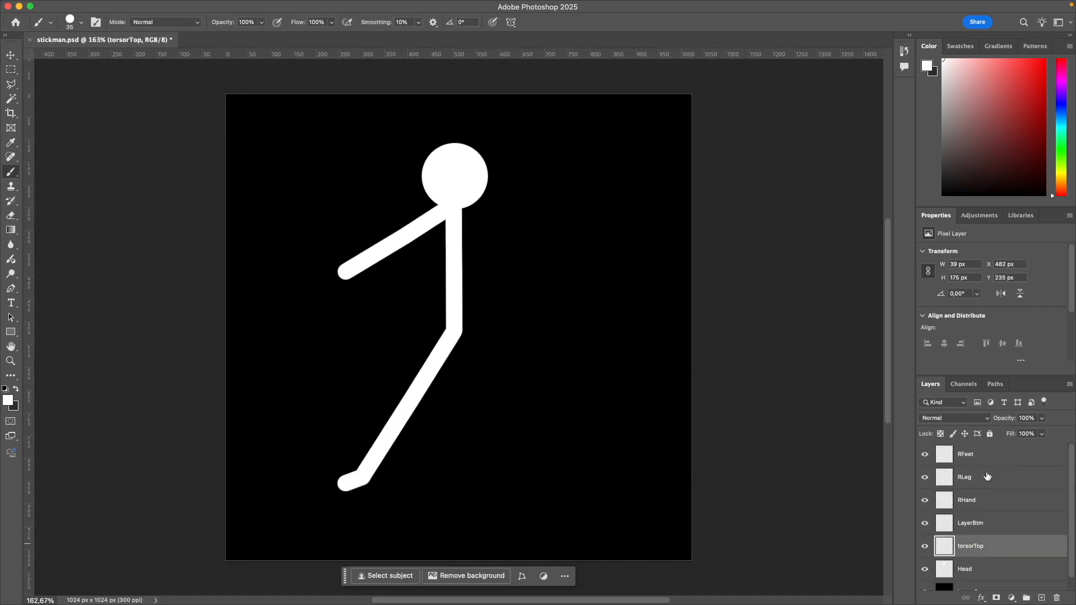
{"action": "left_click", "coordinate": [986, 570]}
{"action": "left_click", "coordinate": [925, 523]}
{"action": "left_click", "coordinate": [925, 524]}
{"action": "key", "text": "super+s"}
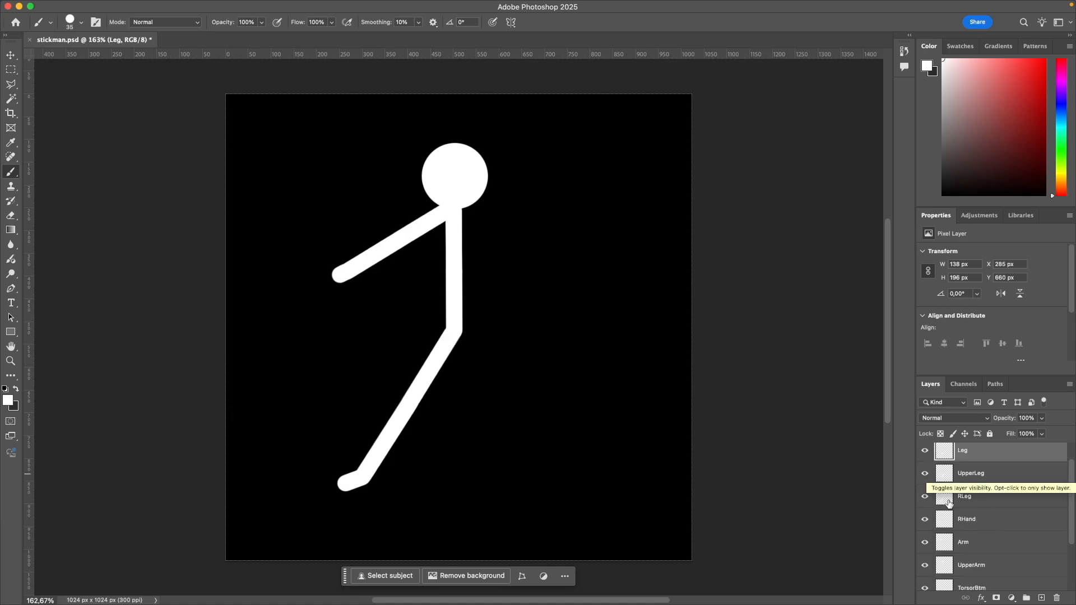
Rename the UpperLeg layer RUpperLeg and the Arm layer RArm.
{"action": "double_click", "coordinate": [972, 473]}
{"action": "type", "text": "RUpperLeg"}
{"action": "scroll", "coordinate": [1002, 521], "scroll_direction": "down", "scroll_amount": 2}
{"action": "double_click", "coordinate": [965, 485]}
{"action": "type", "text": "RArm"}
Duplicate all the right arm and leg layers, up to RFeet, in one go.
{"action": "left_click", "coordinate": [986, 508]}
{"action": "scroll", "coordinate": [986, 505], "scroll_direction": "up", "scroll_amount": 5}
{"action": "left_click", "coordinate": [986, 454], "text": "shift"}
{"action": "key", "text": "super+j"}
Flip the copied limb layers horizontally and move them across to form the opposite arm and leg.
{"action": "scroll", "coordinate": [1019, 471], "scroll_direction": "down", "scroll_amount": 10}
{"action": "left_click", "coordinate": [947, 455]}
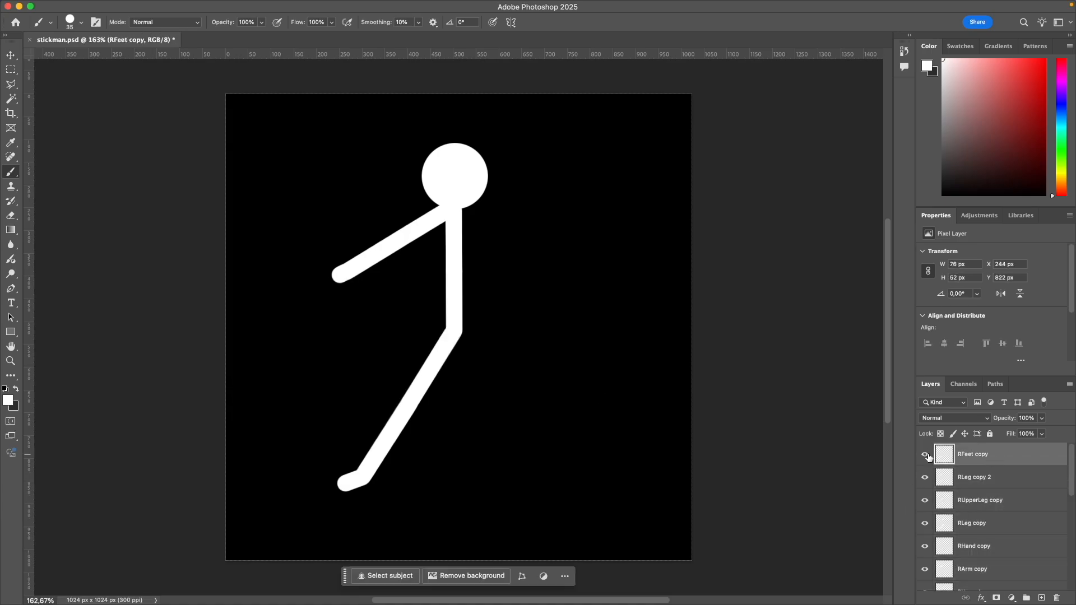
{"action": "left_click", "coordinate": [986, 518], "text": "shift"}
{"action": "key", "text": "super+t"}
{"action": "right_click", "coordinate": [430, 413]}
{"action": "left_click", "coordinate": [470, 581]}
{"action": "left_click_drag", "start_coordinate": [438, 417], "coordinate": [562, 417]}
{"action": "key", "text": "Return"}
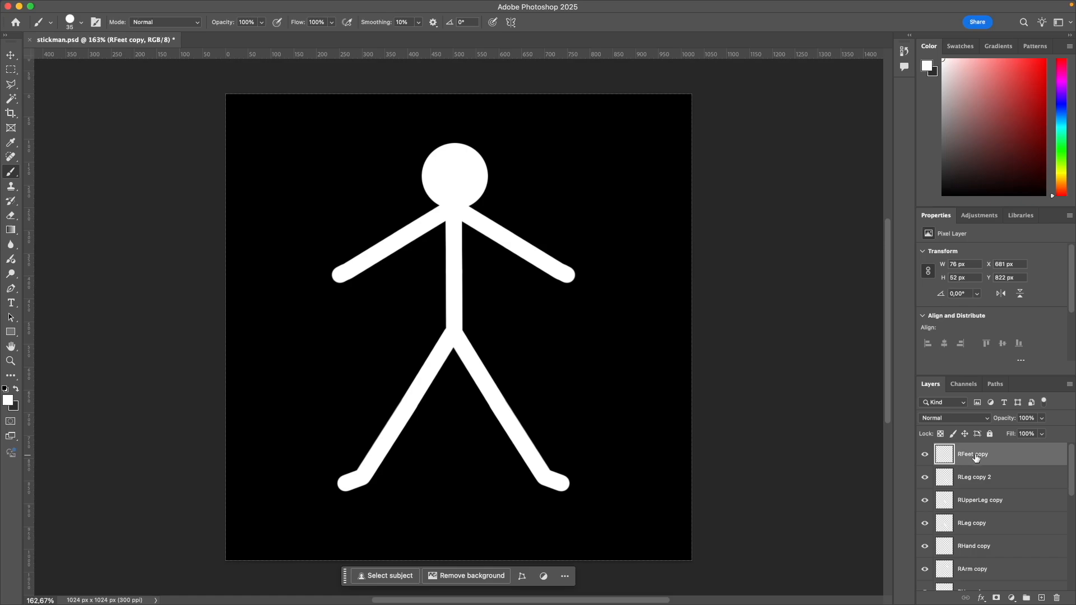
Rename the copied limb layers, replacing the R prefix with L.
{"action": "double_click", "coordinate": [964, 531]}
{"action": "type", "text": "L"}
{"action": "double_click", "coordinate": [965, 553]}
{"action": "double_click", "coordinate": [965, 544]}
{"action": "scroll", "coordinate": [998, 527], "scroll_direction": "up", "scroll_amount": 2}
{"action": "double_click", "coordinate": [975, 521]}
{"action": "double_click", "coordinate": [975, 498]}
{"action": "double_click", "coordinate": [974, 522]}
{"action": "double_click", "coordinate": [974, 452]}
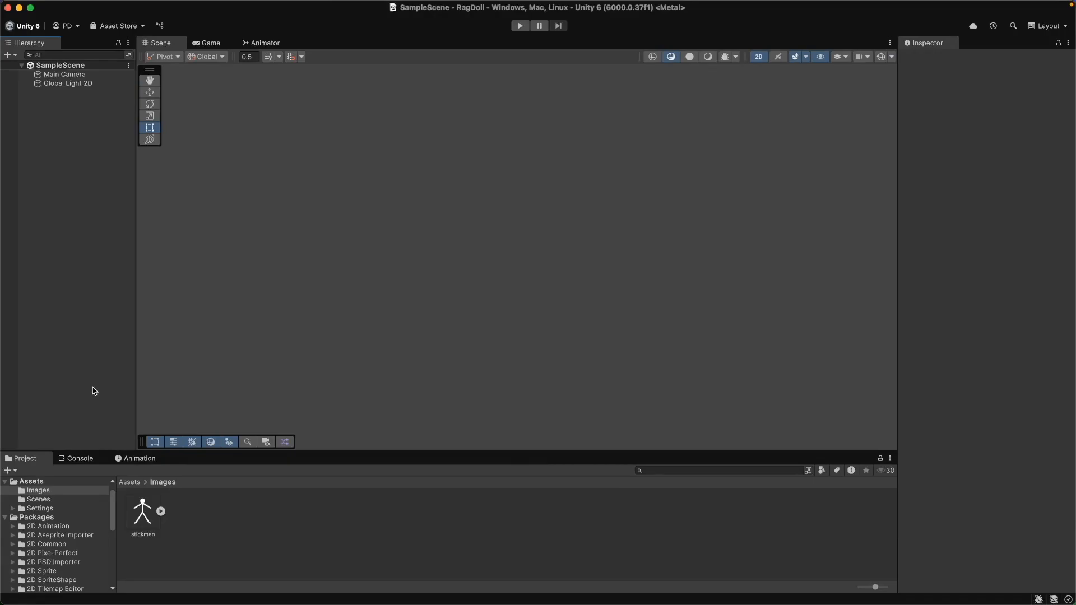
In Unity, set the stickman asset's importer to the PSD importer and open it in the Sprite Editor.
{"action": "left_click", "coordinate": [143, 513]}
{"action": "left_click", "coordinate": [1026, 120]}
{"action": "left_click", "coordinate": [946, 180]}
{"action": "left_click", "coordinate": [149, 55]}
{"action": "left_click", "coordinate": [142, 513]}
{"action": "left_click", "coordinate": [978, 71]}
{"action": "left_click", "coordinate": [1009, 89]}
{"action": "left_click", "coordinate": [1037, 71]}
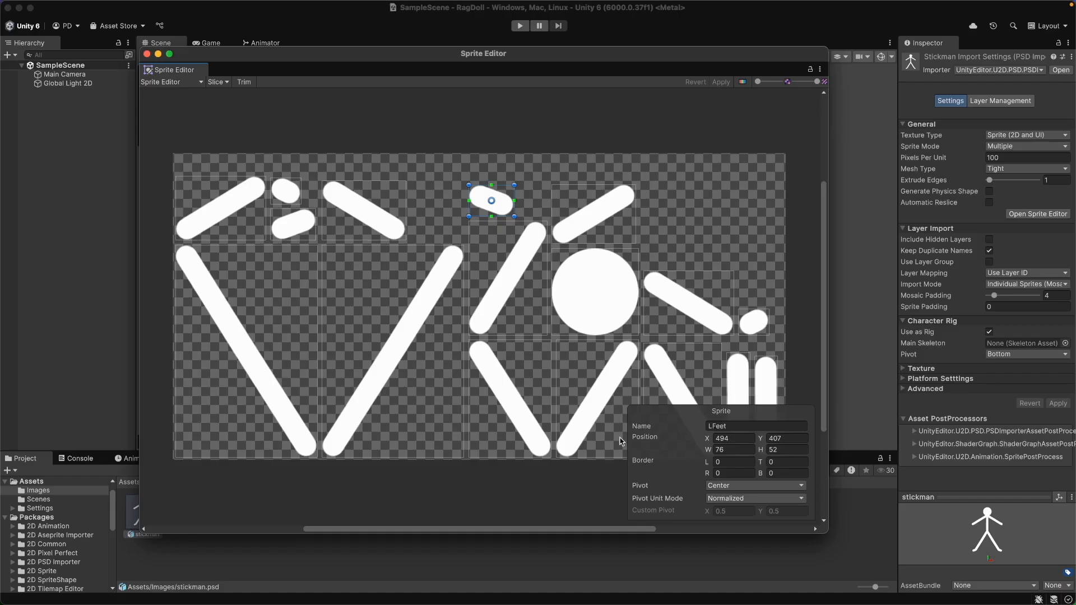
Switch to the Skinning Editor and create a root bone between the feet plus two torso bones reaching the neck.
{"action": "left_click", "coordinate": [171, 82]}
{"action": "left_click", "coordinate": [180, 133]}
{"action": "left_click", "coordinate": [180, 193]}
{"action": "left_click", "coordinate": [475, 440]}
{"action": "left_click", "coordinate": [476, 310]}
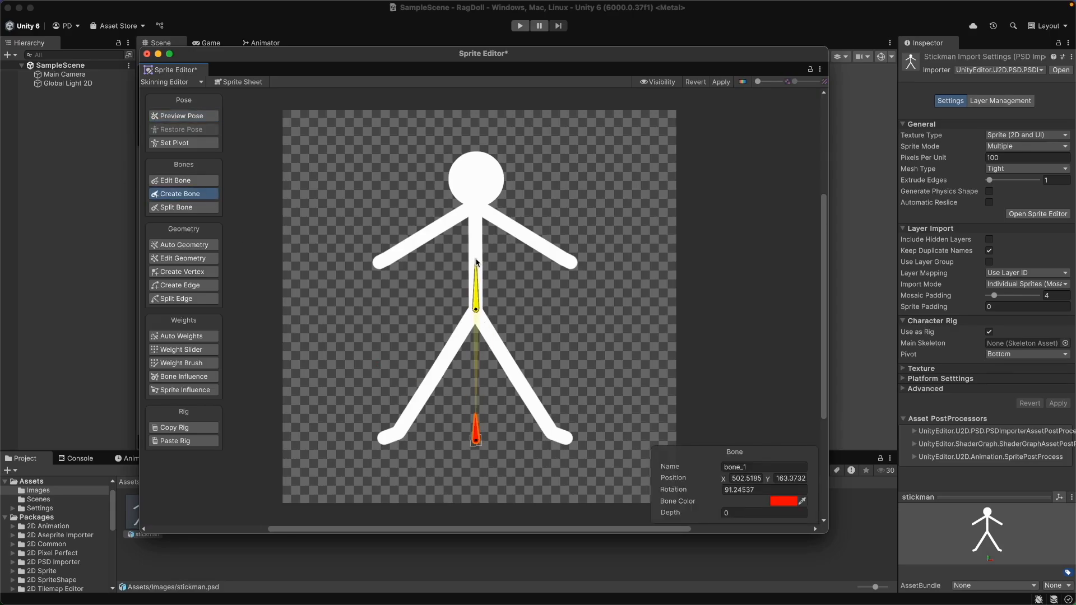
{"action": "right_click", "coordinate": [477, 209]}
Create upper arm, forearm and hand bones along the stickman's right arm as children of the upper torso bone.
{"action": "left_click", "coordinate": [475, 239]}
{"action": "left_click", "coordinate": [464, 210]}
{"action": "left_click", "coordinate": [428, 233]}
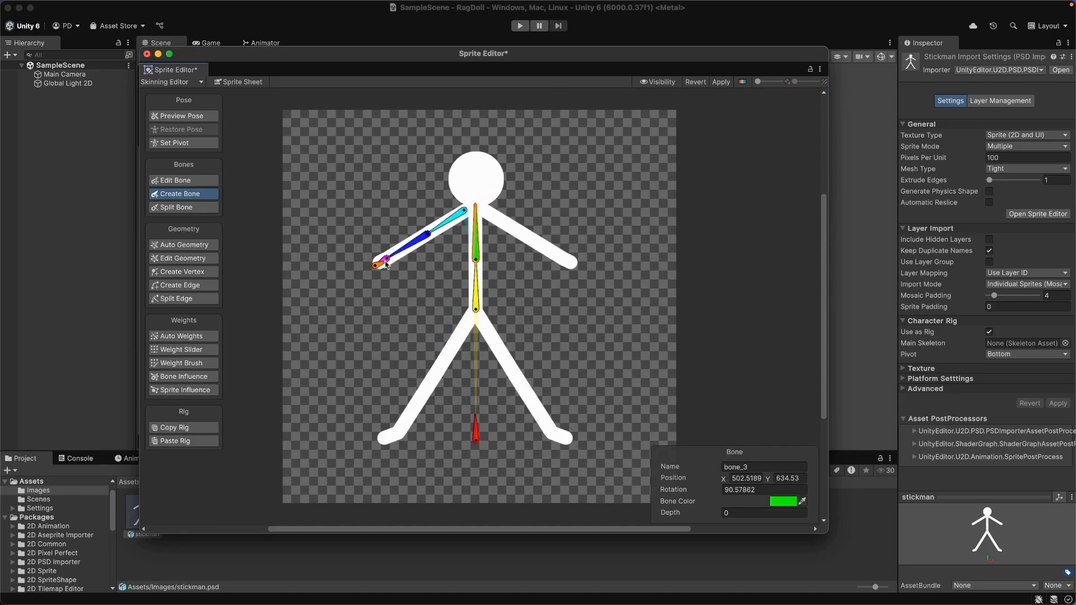
Create three-bone chains for the other arm and both legs, and add a head bone above the neck.
{"action": "left_click", "coordinate": [476, 286]}
{"action": "left_click", "coordinate": [476, 430]}
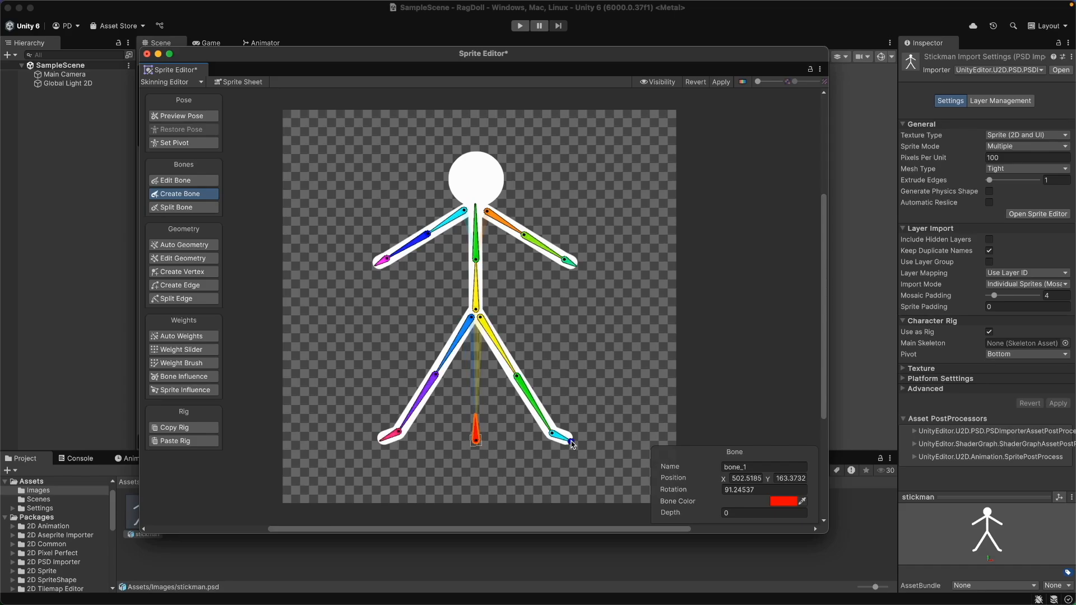
{"action": "left_click", "coordinate": [476, 205]}
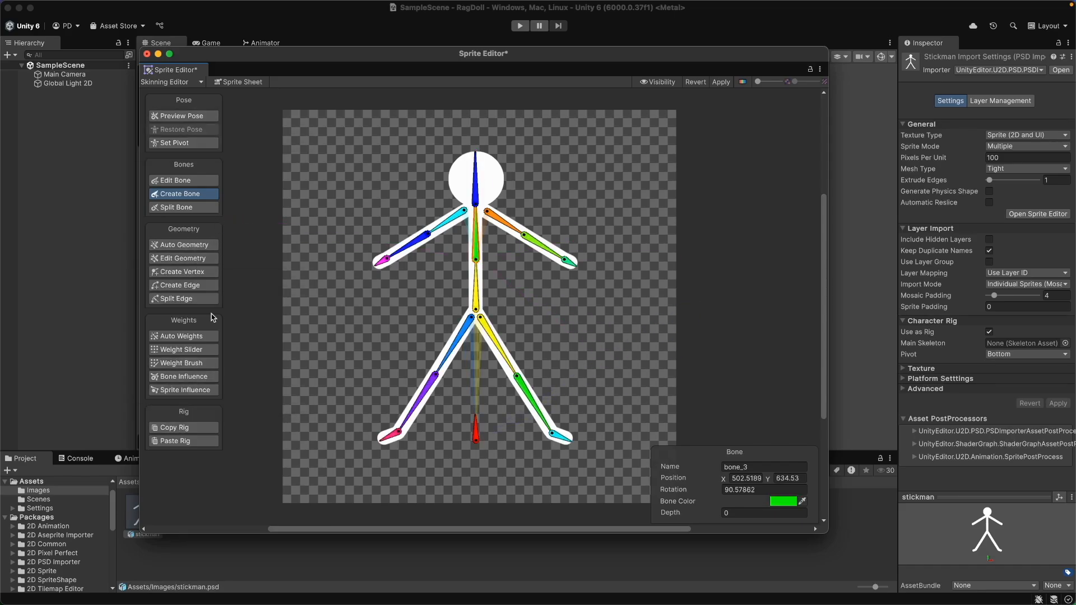
Generate automatic geometry for the sprites and generate all weights with Associate Bones enabled.
{"action": "left_click", "coordinate": [199, 244]}
{"action": "scroll", "coordinate": [331, 277], "scroll_direction": "up", "scroll_amount": 2}
{"action": "scroll", "coordinate": [332, 276], "scroll_direction": "down", "scroll_amount": 2}
{"action": "left_click", "coordinate": [181, 336]}
{"action": "left_click", "coordinate": [688, 508]}
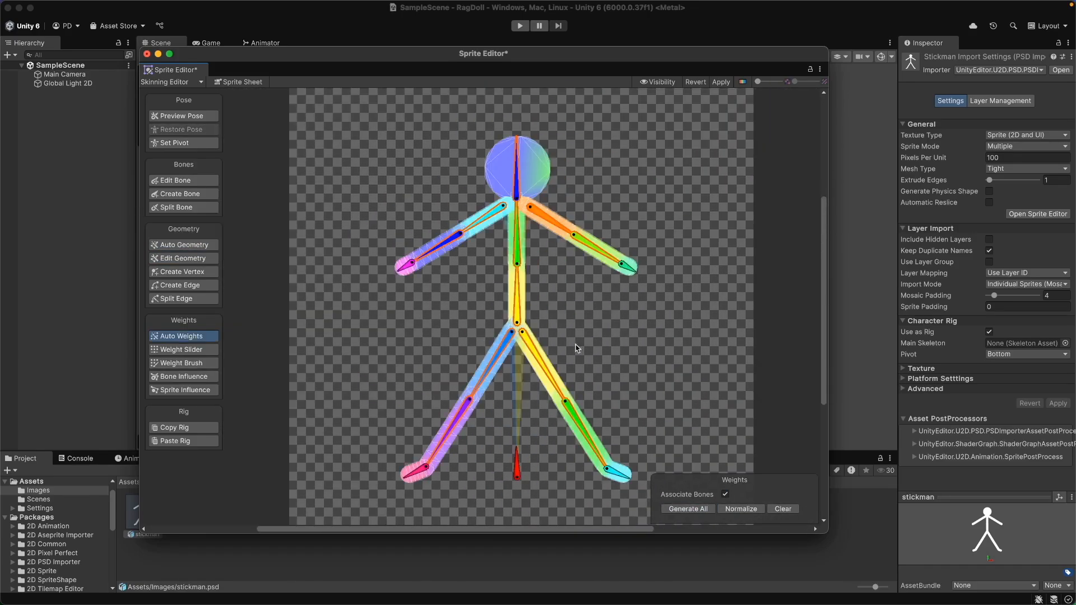
Examine the generated weights on the arms, torso and head with the Weight Brush and Bone Influence tools.
{"action": "key", "text": "shift+q"}
{"action": "key", "text": "shift+v"}
{"action": "scroll", "coordinate": [401, 211], "scroll_direction": "up", "scroll_amount": 4}
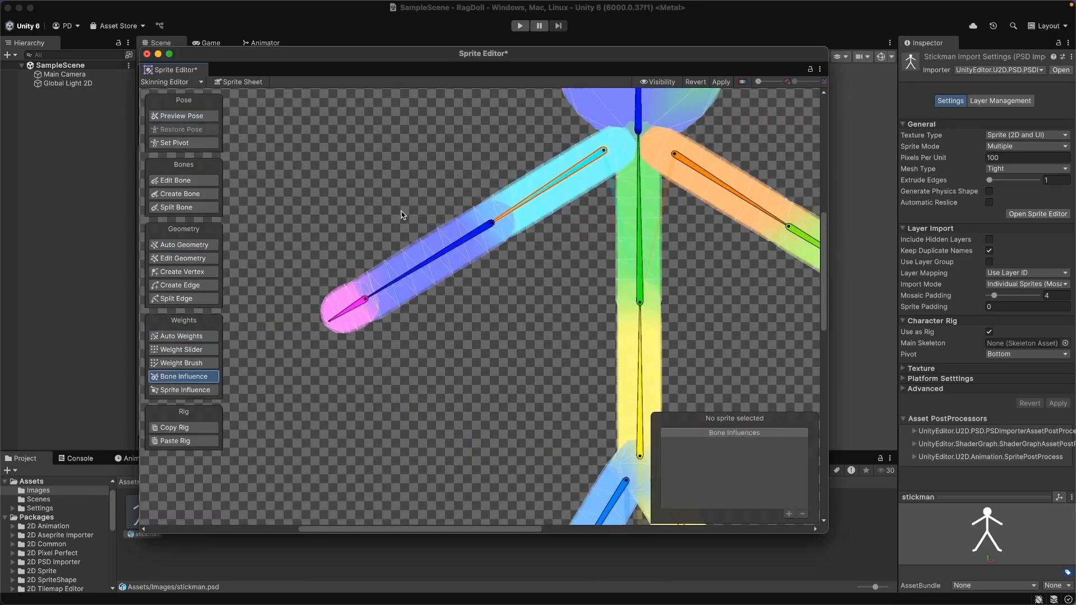
{"action": "left_click", "coordinate": [200, 363]}
{"action": "scroll", "coordinate": [471, 246], "scroll_direction": "down", "scroll_amount": 2}
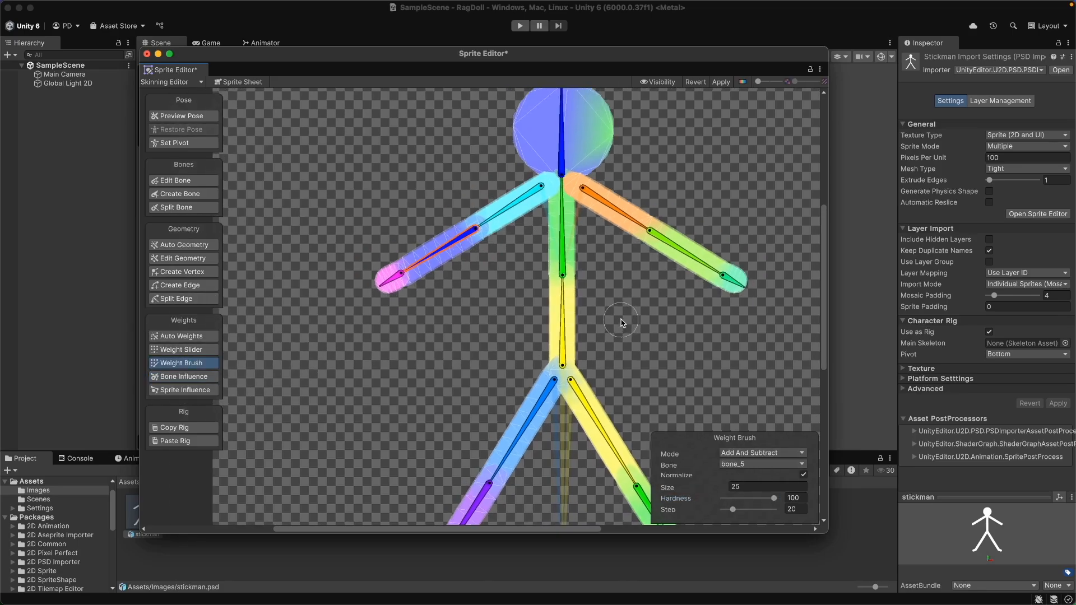
{"action": "left_click", "coordinate": [563, 269]}
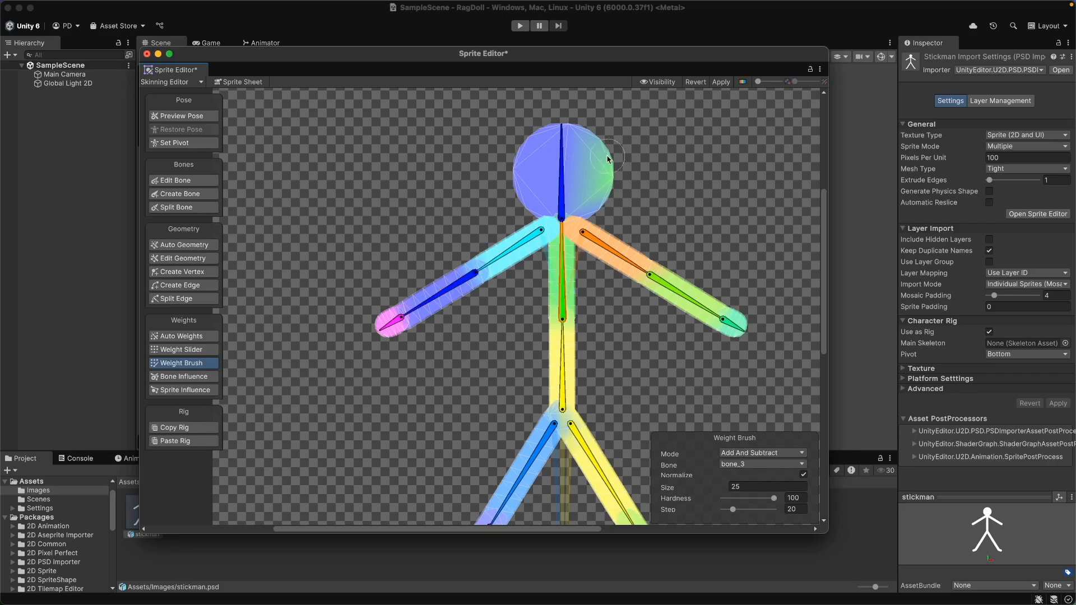
{"action": "left_click", "coordinate": [196, 376]}
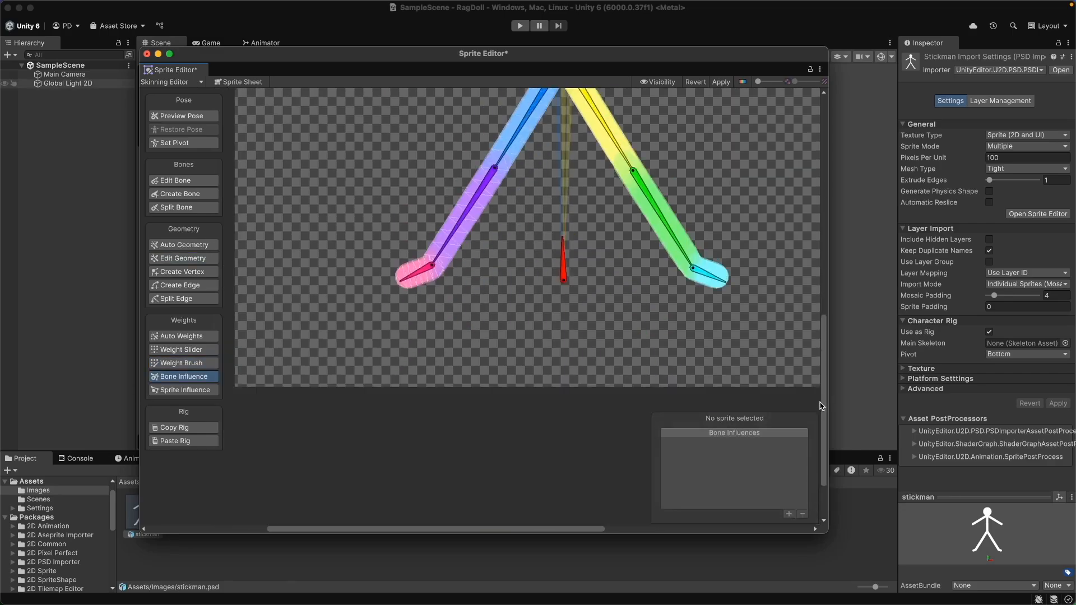
Remove the two unwanted sprite influences from the stickman's right lower-leg bone.
{"action": "left_click", "coordinate": [185, 390]}
{"action": "left_click", "coordinate": [447, 235]}
{"action": "left_click", "coordinate": [739, 455]}
{"action": "left_click", "coordinate": [802, 514]}
{"action": "left_click", "coordinate": [802, 513]}
Test the leg deformation by rotating its bone in a pose preview, then restore the pose.
{"action": "key", "text": "shift+q"}
{"action": "left_click_drag", "start_coordinate": [438, 226], "coordinate": [432, 173]}
{"action": "left_click", "coordinate": [183, 129]}
Examine the foot weights and the right hand bone's sprite influences, selecting the RArm entry.
{"action": "scroll", "coordinate": [477, 280], "scroll_direction": "down", "scroll_amount": 3}
{"action": "left_click", "coordinate": [449, 268]}
{"action": "left_click", "coordinate": [185, 377]}
{"action": "scroll", "coordinate": [403, 297], "scroll_direction": "up", "scroll_amount": 5}
{"action": "left_click", "coordinate": [185, 390]}
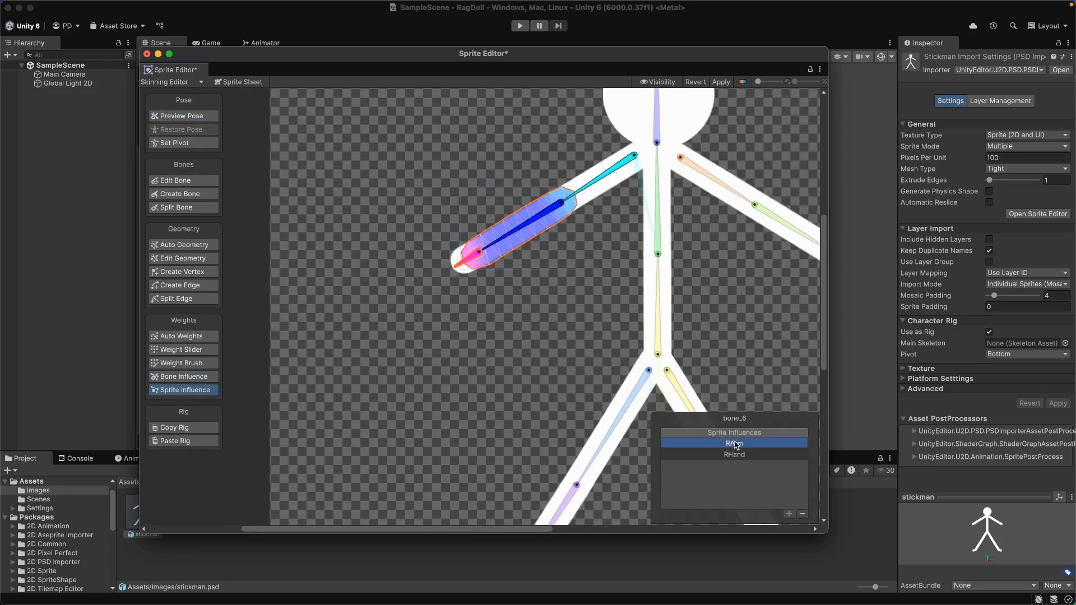
{"action": "left_click", "coordinate": [735, 444]}
Test the right arm's deformation by rotating its bones in a pose preview, then undo the rotations.
{"action": "left_click", "coordinate": [181, 116]}
{"action": "scroll", "coordinate": [448, 365], "scroll_direction": "down", "scroll_amount": 2}
{"action": "left_click", "coordinate": [592, 190]}
{"action": "left_click", "coordinate": [483, 250]}
{"action": "left_click", "coordinate": [184, 390]}
{"action": "left_click", "coordinate": [596, 183]}
{"action": "left_click", "coordinate": [184, 377]}
{"action": "left_click_drag", "start_coordinate": [588, 191], "coordinate": [585, 183]}
{"action": "left_click_drag", "start_coordinate": [509, 209], "coordinate": [548, 235]}
{"action": "key", "text": "super+z"}
{"action": "key", "text": "super+z"}
Test the head's deformation by rotating its bone in the pose preview, then undo the rotation.
{"action": "middle_click_drag", "start_coordinate": [696, 320], "coordinate": [516, 404]}
{"action": "double_click", "coordinate": [466, 305]}
{"action": "key", "text": "super+z"}
{"action": "left_click_drag", "start_coordinate": [463, 210], "coordinate": [443, 227]}
{"action": "key", "text": "super+z"}
Remove the second listed influence and select the LArm sprite influence of the left forearm bone.
{"action": "left_click", "coordinate": [686, 455]}
{"action": "left_click", "coordinate": [802, 514]}
{"action": "left_click", "coordinate": [516, 275]}
{"action": "left_click", "coordinate": [185, 390]}
{"action": "left_click", "coordinate": [588, 321]}
{"action": "left_click", "coordinate": [718, 444]}
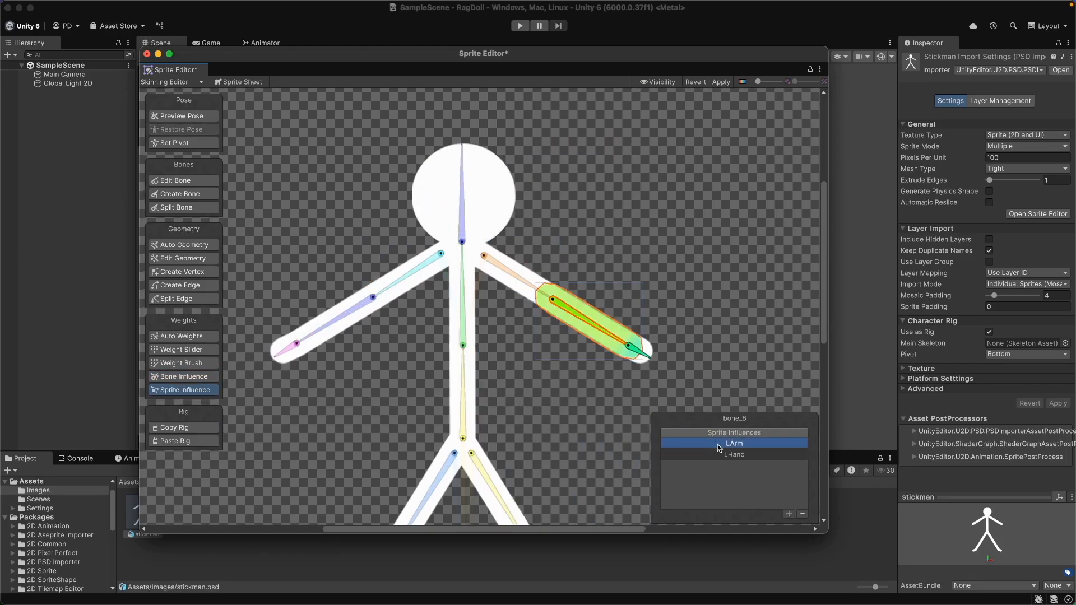
Remove the TorsorBtm and Head sprite influences from the upper-torso bone, bone_3.
{"action": "left_click", "coordinate": [463, 297]}
{"action": "left_click", "coordinate": [734, 443]}
{"action": "left_click", "coordinate": [713, 454]}
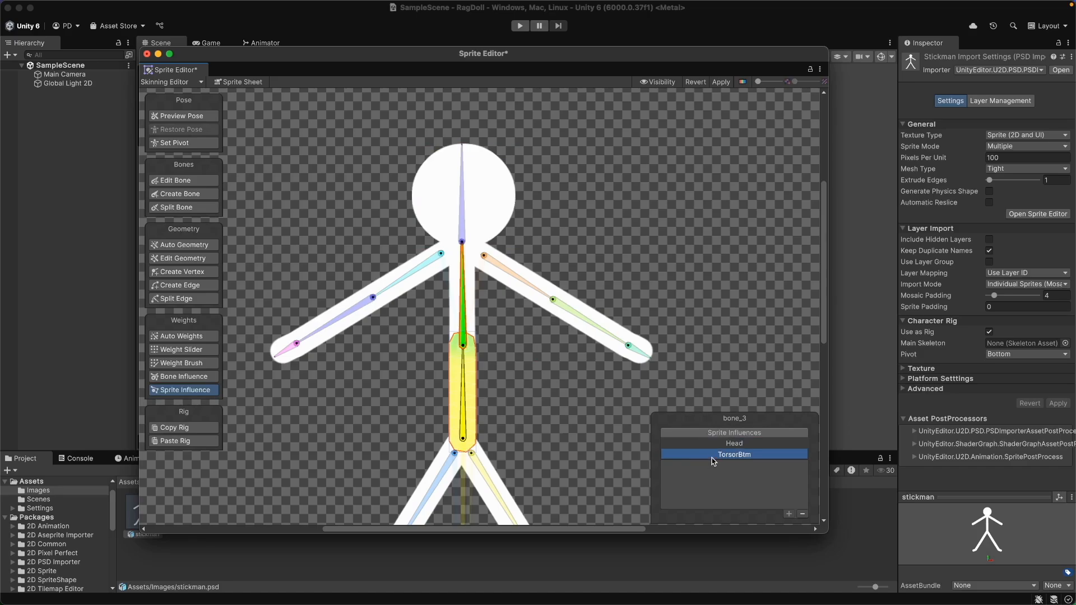
{"action": "left_click", "coordinate": [718, 444]}
{"action": "left_click", "coordinate": [183, 376]}
{"action": "left_click", "coordinate": [185, 390]}
{"action": "left_click", "coordinate": [711, 454]}
{"action": "left_click", "coordinate": [802, 514]}
{"action": "left_click", "coordinate": [732, 444]}
{"action": "left_click", "coordinate": [802, 513]}
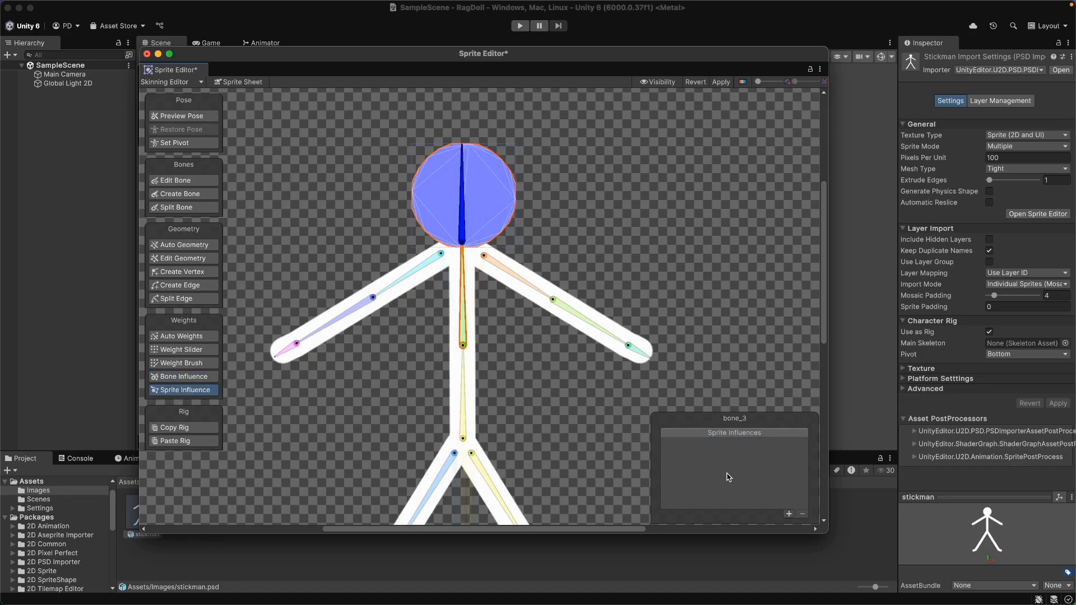
Preview the pose and test the head, left arm and upper torso by rotating their bones.
{"action": "left_click", "coordinate": [432, 308]}
{"action": "left_click", "coordinate": [182, 116]}
{"action": "left_click_drag", "start_coordinate": [463, 202], "coordinate": [449, 204]}
{"action": "key", "text": "super+z"}
{"action": "left_click_drag", "start_coordinate": [529, 285], "coordinate": [538, 232]}
{"action": "key", "text": "super+z"}
{"action": "left_click", "coordinate": [463, 319]}
{"action": "left_click", "coordinate": [466, 378]}
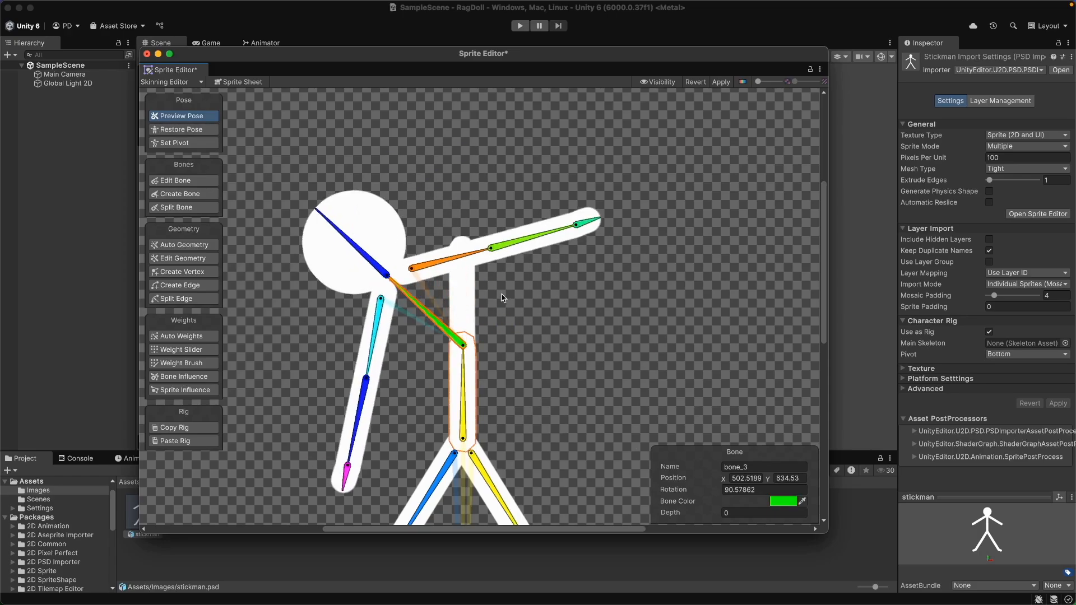
Add the TorsorTop sprite to bone_3's influences and paint the sprite's weights along its length with the Weight Brush.
{"action": "left_click", "coordinate": [185, 390]}
{"action": "left_click", "coordinate": [467, 308]}
{"action": "left_click", "coordinate": [436, 322]}
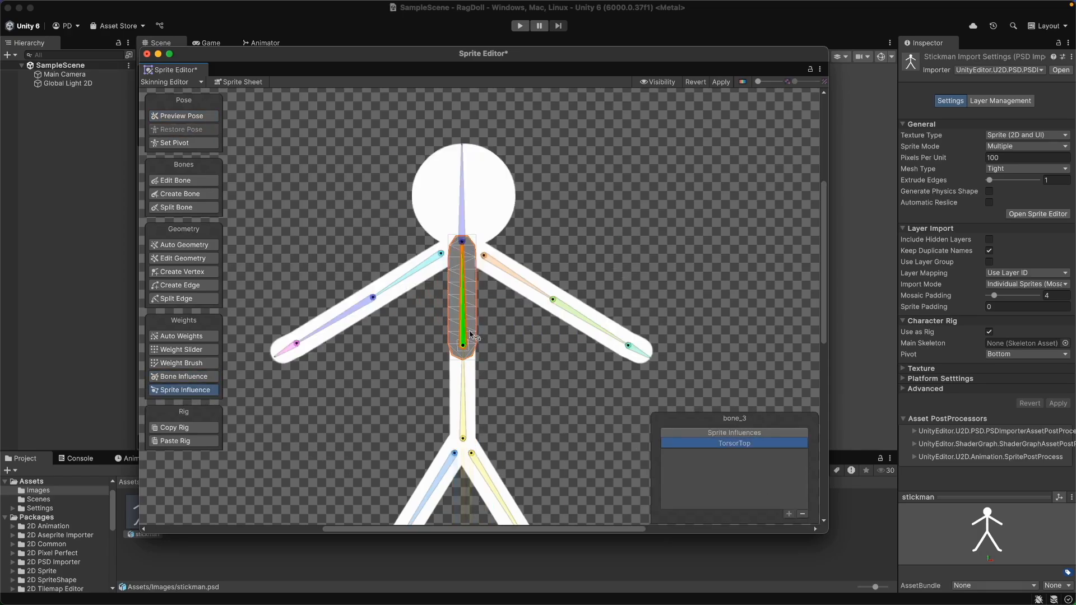
{"action": "left_click", "coordinate": [195, 364]}
{"action": "left_click_drag", "start_coordinate": [463, 343], "coordinate": [456, 248]}
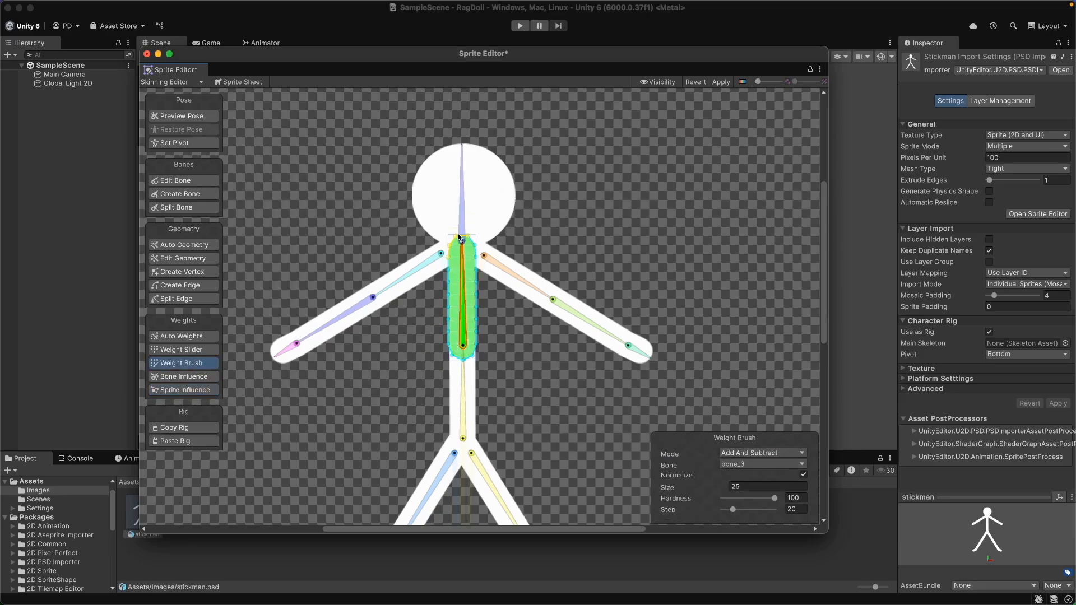
{"action": "key", "text": "shift+v"}
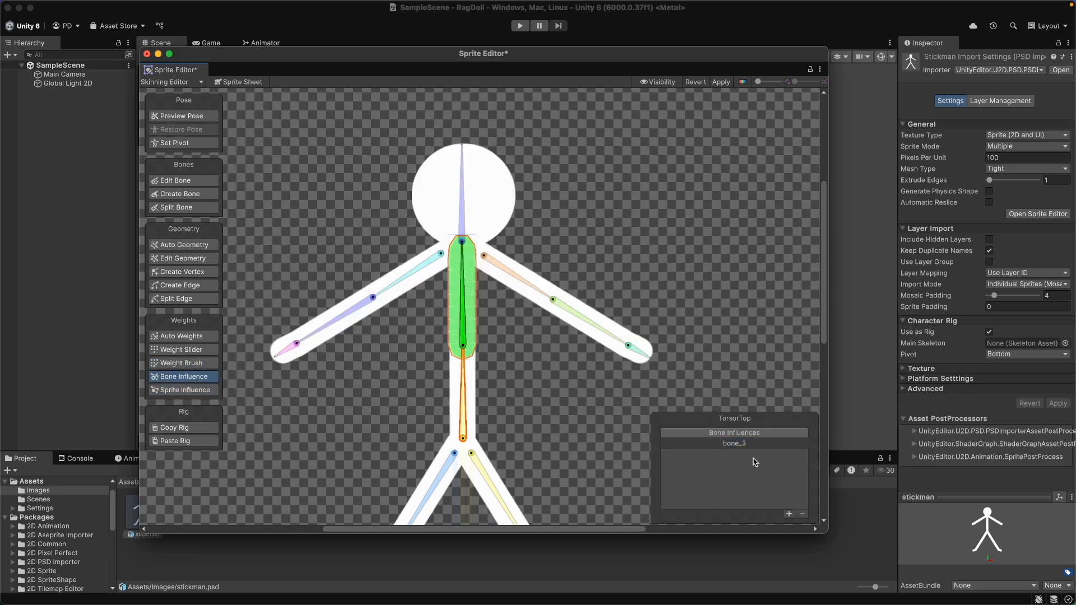
Test the torso and leg deformation by rotating their bones, then restore the pose.
{"action": "double_click", "coordinate": [528, 379]}
{"action": "middle_click_drag", "start_coordinate": [527, 380], "coordinate": [536, 303]}
{"action": "double_click", "coordinate": [485, 305]}
{"action": "left_click_drag", "start_coordinate": [482, 307], "coordinate": [471, 308]}
{"action": "scroll", "coordinate": [512, 305], "scroll_direction": "down", "scroll_amount": 2}
{"action": "middle_click_drag", "start_coordinate": [529, 343], "coordinate": [529, 263]}
{"action": "double_click", "coordinate": [519, 324]}
{"action": "left_click_drag", "start_coordinate": [519, 324], "coordinate": [538, 303]}
{"action": "left_click", "coordinate": [181, 130]}
Remove the unwanted sprite influences from the lower-torso bone, keeping the TorsorBtm sprite.
{"action": "scroll", "coordinate": [549, 300], "scroll_direction": "up", "scroll_amount": 3}
{"action": "double_click", "coordinate": [477, 247]}
{"action": "left_click", "coordinate": [185, 390]}
{"action": "left_click", "coordinate": [732, 455]}
{"action": "left_click", "coordinate": [802, 513]}
{"action": "left_click", "coordinate": [734, 454]}
{"action": "left_click", "coordinate": [802, 514]}
{"action": "left_click", "coordinate": [802, 514]}
{"action": "left_click", "coordinate": [802, 514]}
{"action": "left_click", "coordinate": [738, 445]}
Test the lower torso's deformation by rotating its bone, then restore the pose.
{"action": "left_click", "coordinate": [185, 376]}
{"action": "left_click_drag", "start_coordinate": [469, 233], "coordinate": [496, 251]}
{"action": "left_click", "coordinate": [181, 129]}
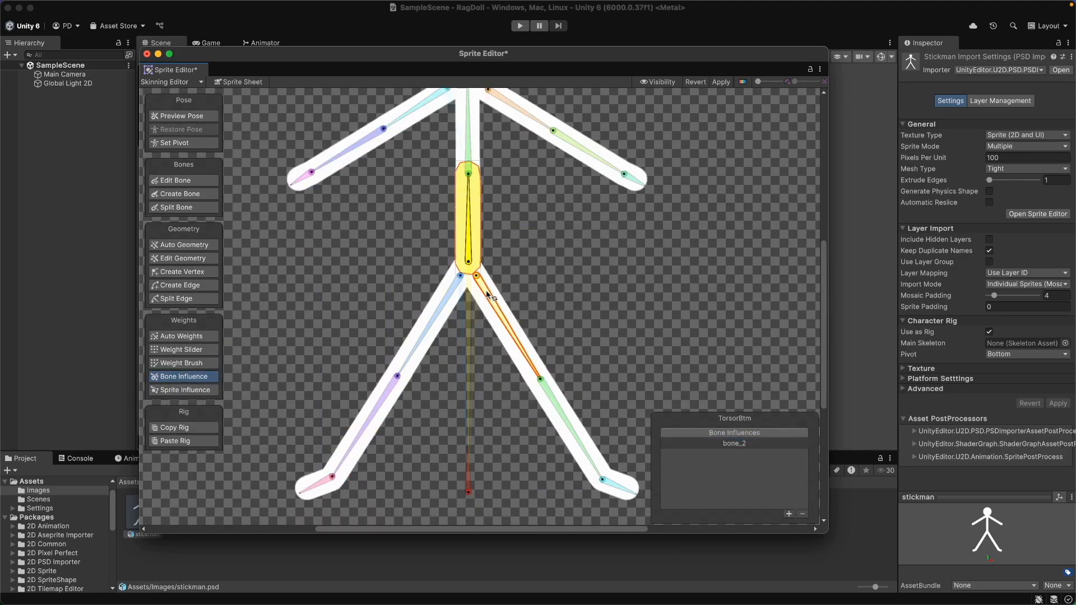
Remove bone_13 and bone_10 from the LLeg sprite's bone influences and test by rotating the left upper leg.
{"action": "double_click", "coordinate": [501, 317]}
{"action": "left_click", "coordinate": [185, 390]}
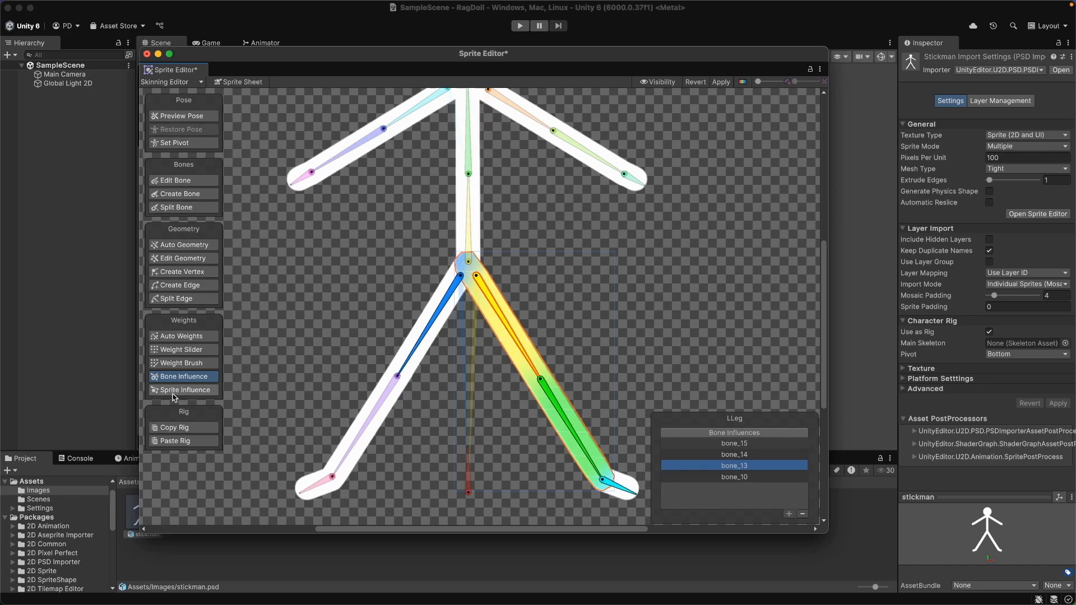
{"action": "left_click", "coordinate": [802, 514]}
{"action": "left_click", "coordinate": [803, 514]}
{"action": "left_click", "coordinate": [185, 376]}
{"action": "left_click", "coordinate": [734, 455]}
{"action": "left_click", "coordinate": [802, 514]}
{"action": "left_click_drag", "start_coordinate": [505, 322], "coordinate": [544, 286]}
Remove bone_11 from the RUpperLeg sprite's bone influences.
{"action": "double_click", "coordinate": [438, 310]}
{"action": "left_click", "coordinate": [734, 455]}
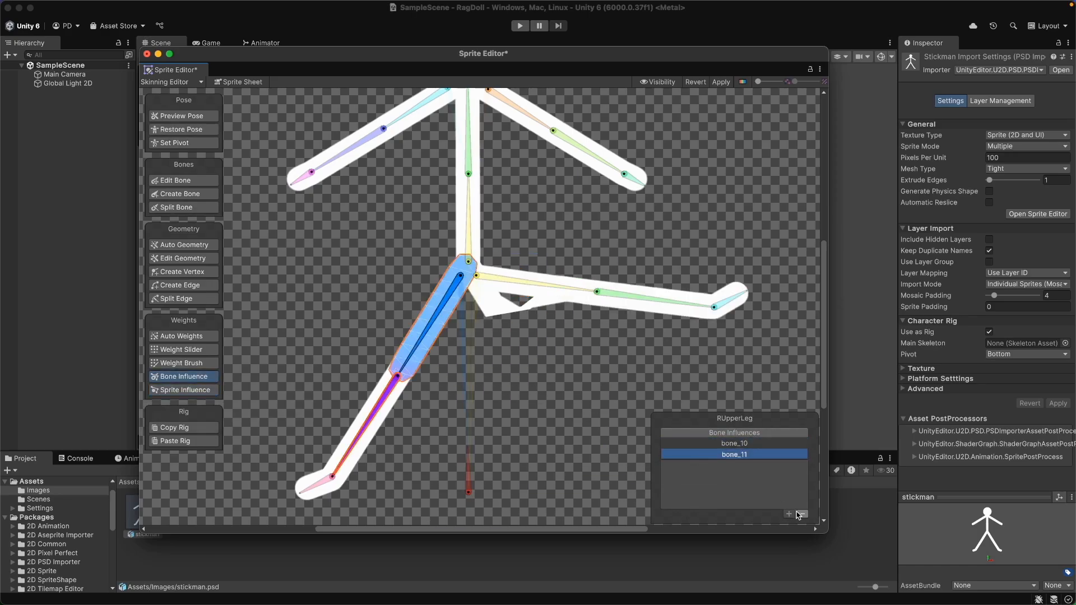
{"action": "left_click", "coordinate": [800, 514]}
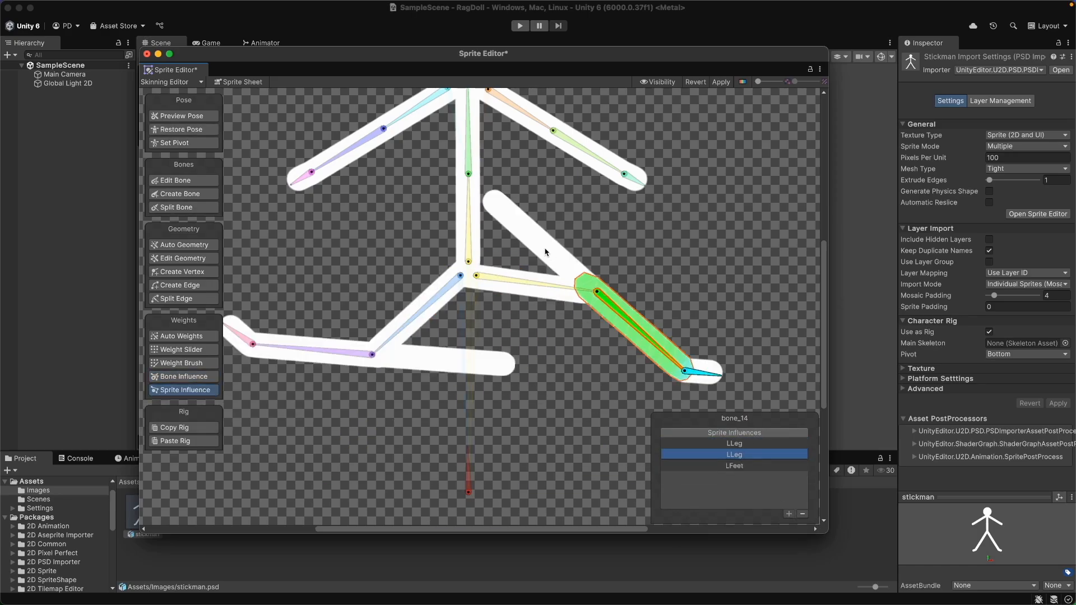
Remove the duplicate full-length leg sprites from the sprite sheet and return to the Skinning Editor.
{"action": "double_click", "coordinate": [543, 249]}
{"action": "left_click", "coordinate": [542, 248]}
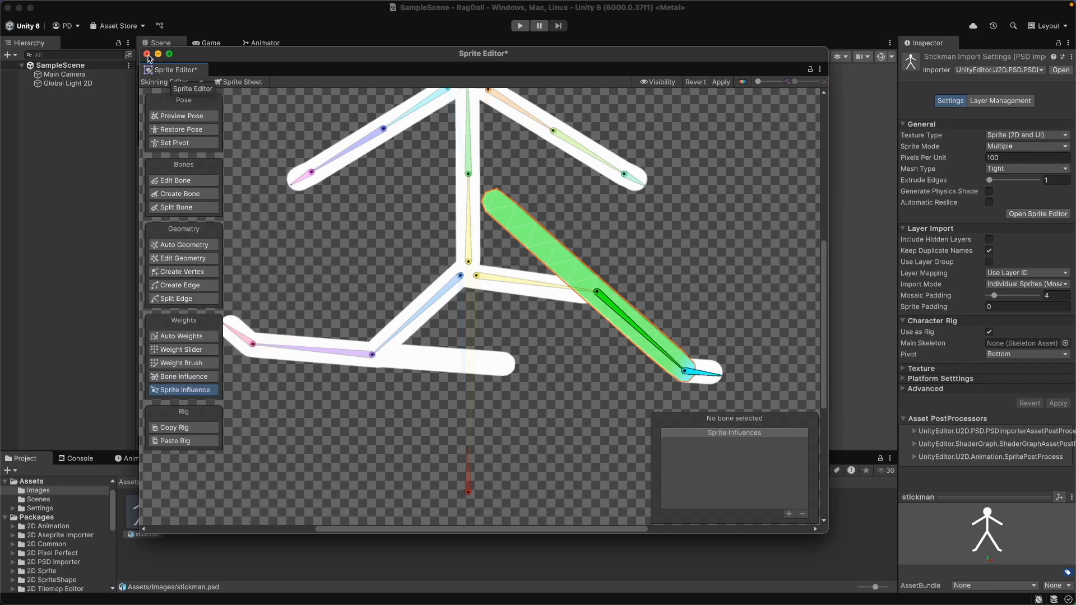
{"action": "left_click", "coordinate": [191, 258]}
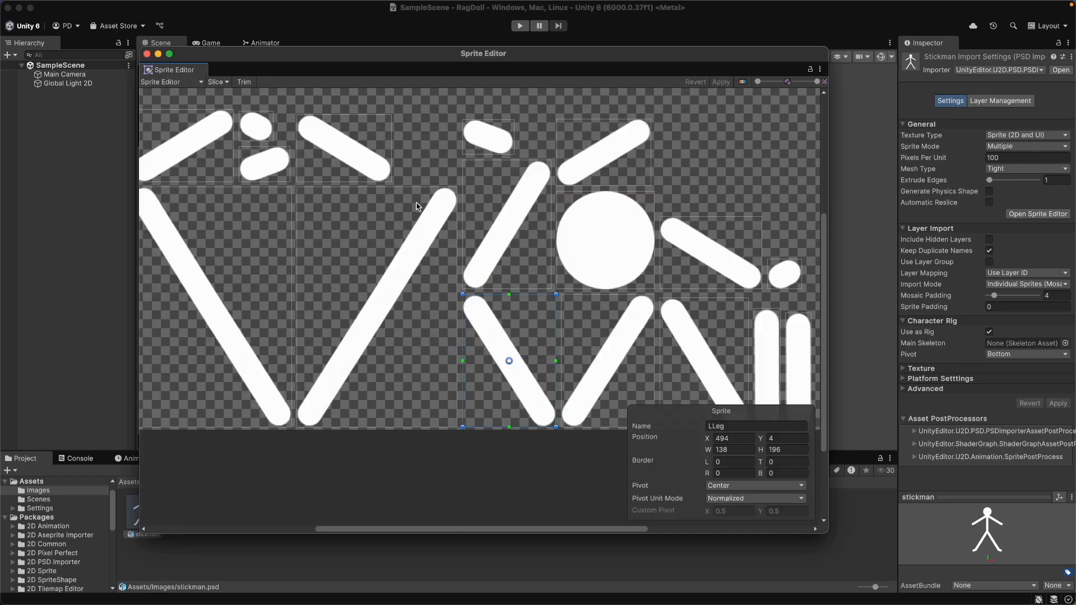
{"action": "scroll", "coordinate": [448, 331], "scroll_direction": "down", "scroll_amount": 2}
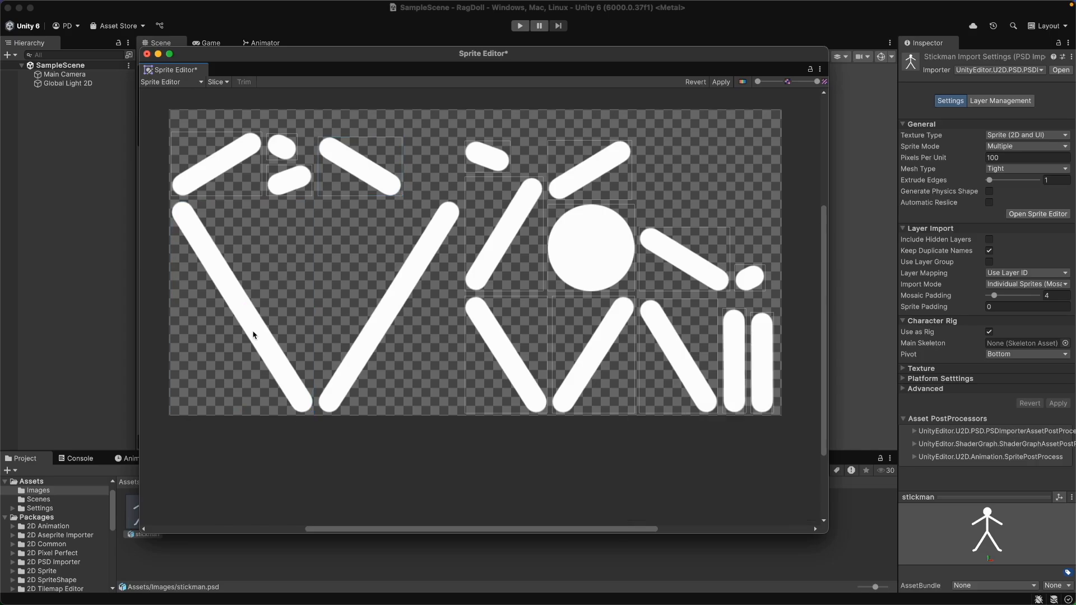
{"action": "left_click", "coordinate": [173, 82]}
{"action": "left_click", "coordinate": [166, 132]}
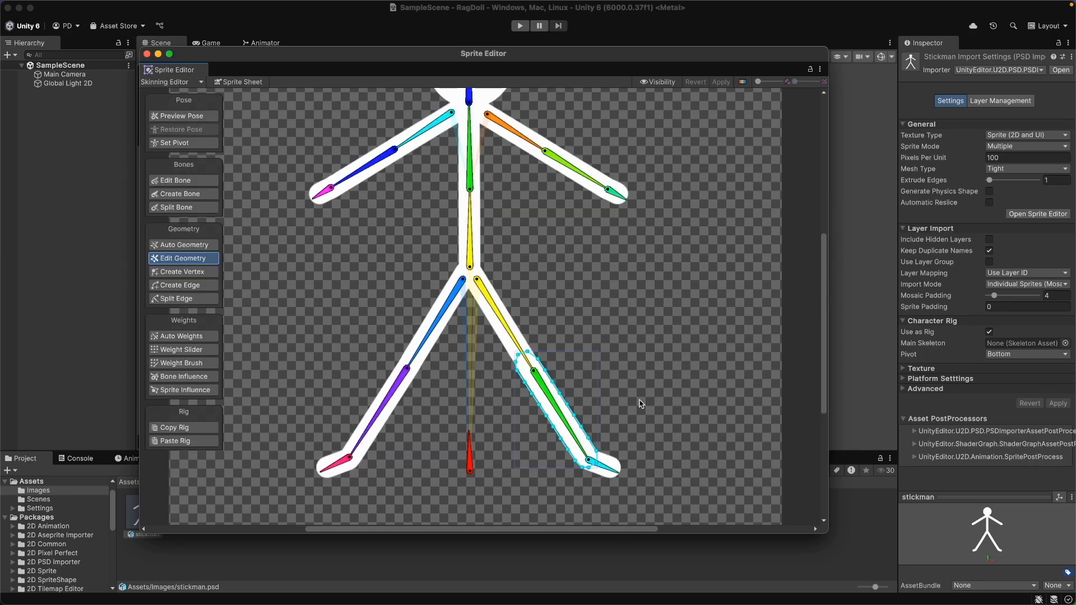
Check the leg sprites' bone influences and remove bone_11 from the RFeet sprite.
{"action": "scroll", "coordinate": [572, 437], "scroll_direction": "down", "scroll_amount": 1}
{"action": "left_click", "coordinate": [184, 376]}
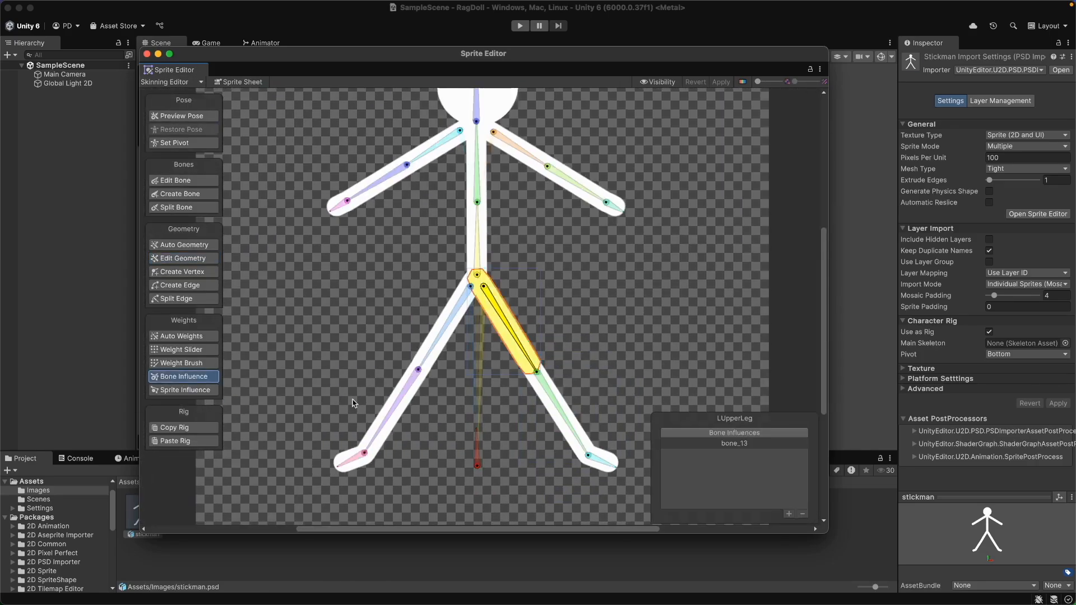
{"action": "left_click", "coordinate": [560, 415]}
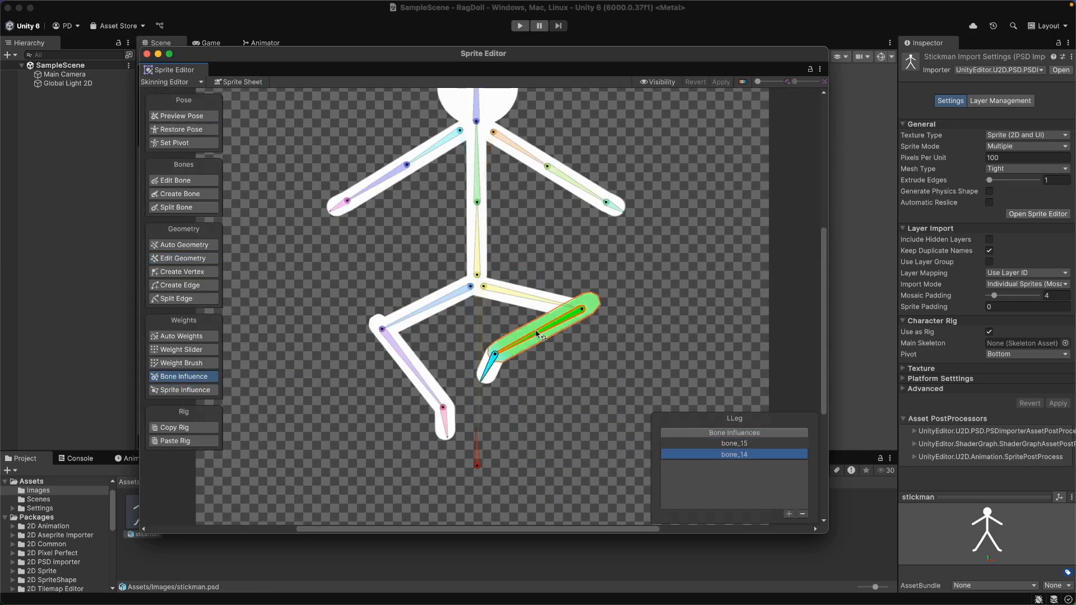
{"action": "left_click", "coordinate": [378, 433]}
{"action": "left_click", "coordinate": [734, 455]}
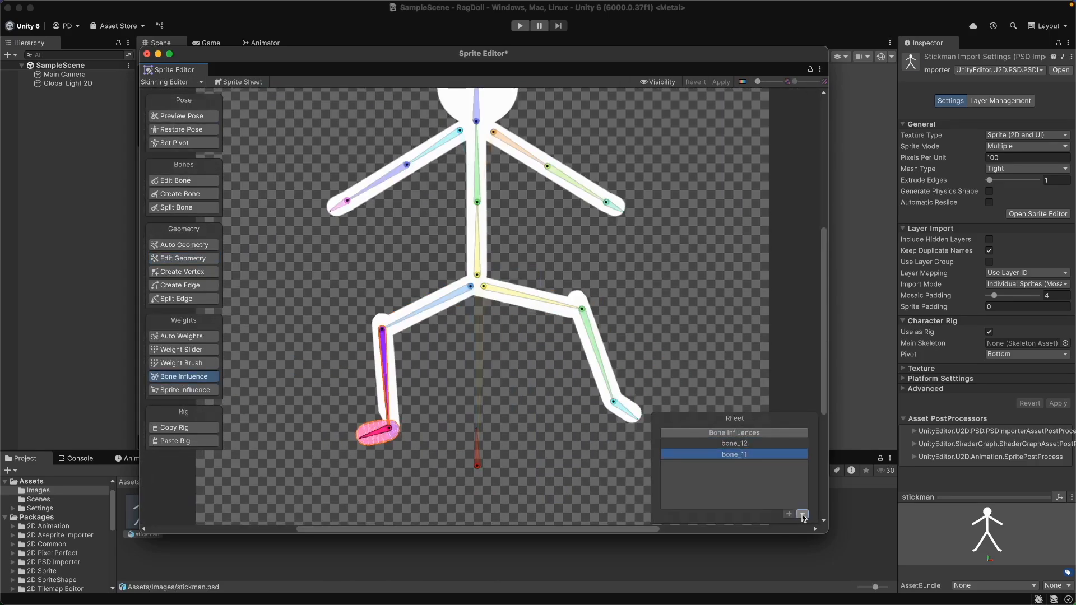
{"action": "left_click", "coordinate": [802, 514]}
Remove the left foot's unwanted bone influence and limit the left lower-leg bone, bone_14, to the LLeg sprite.
{"action": "double_click", "coordinate": [629, 414]}
{"action": "left_click", "coordinate": [734, 454]}
{"action": "left_click", "coordinate": [803, 514]}
{"action": "left_click", "coordinate": [185, 390]}
{"action": "left_click", "coordinate": [602, 369]}
{"action": "left_click", "coordinate": [734, 455]}
{"action": "left_click", "coordinate": [802, 514]}
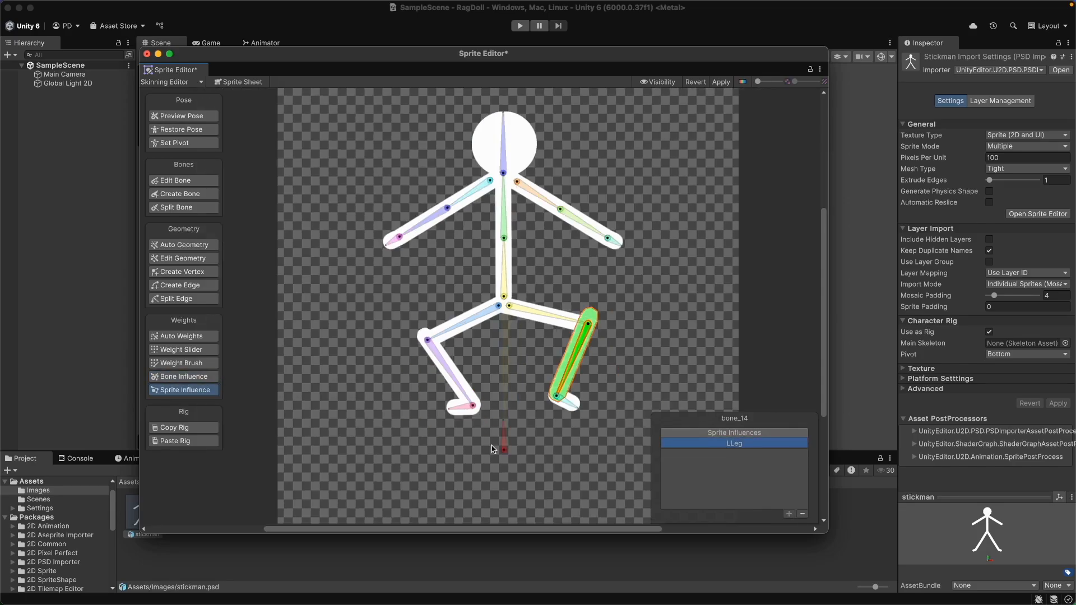
Test the whole rig by moving the root and rotating the torso and limb bones, then apply the changes.
{"action": "left_click_drag", "start_coordinate": [504, 437], "coordinate": [509, 438]}
{"action": "left_click_drag", "start_coordinate": [504, 450], "coordinate": [425, 453]}
{"action": "left_click_drag", "start_coordinate": [545, 186], "coordinate": [521, 186]}
{"action": "mouse_move", "coordinate": [520, 242]}
{"action": "left_mouse_down"}
{"action": "mouse_move", "coordinate": [538, 264]}
{"action": "mouse_move", "coordinate": [531, 251]}
{"action": "left_mouse_up"}
{"action": "left_click", "coordinate": [567, 308]}
{"action": "left_click_drag", "start_coordinate": [567, 311], "coordinate": [577, 269]}
{"action": "left_click_drag", "start_coordinate": [470, 202], "coordinate": [520, 234]}
{"action": "double_click", "coordinate": [496, 280]}
{"action": "left_click_drag", "start_coordinate": [496, 280], "coordinate": [466, 254]}
{"action": "double_click", "coordinate": [436, 262]}
{"action": "left_click", "coordinate": [596, 242]}
{"action": "left_click", "coordinate": [722, 82]}
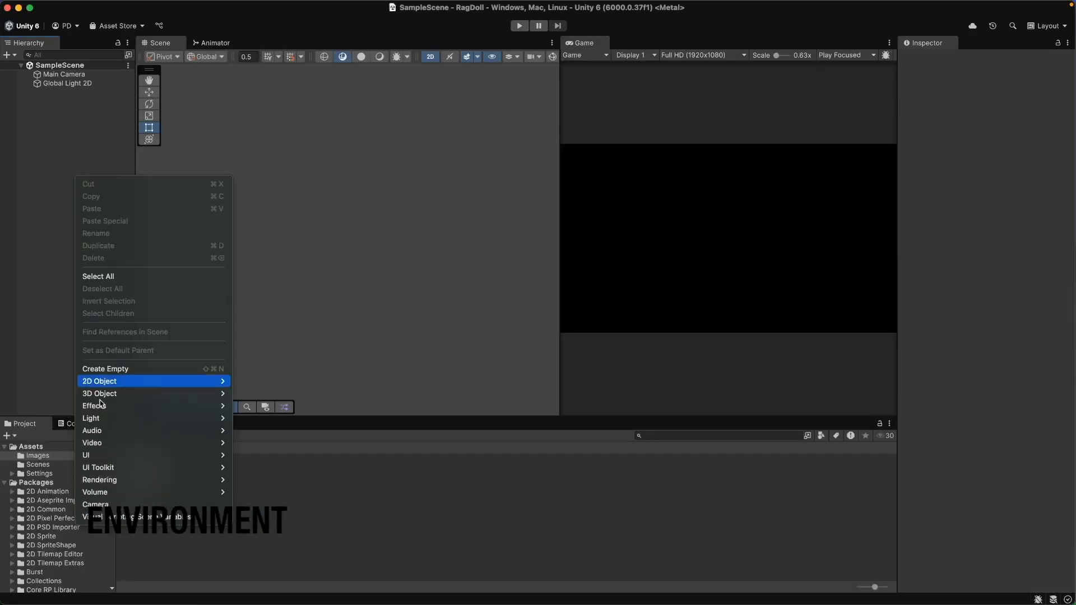
Create a 2D square sprite in the scene and move it down to Y -4.56.
{"action": "left_click", "coordinate": [230, 392]}
{"action": "left_click", "coordinate": [62, 142]}
{"action": "left_click", "coordinate": [348, 239]}
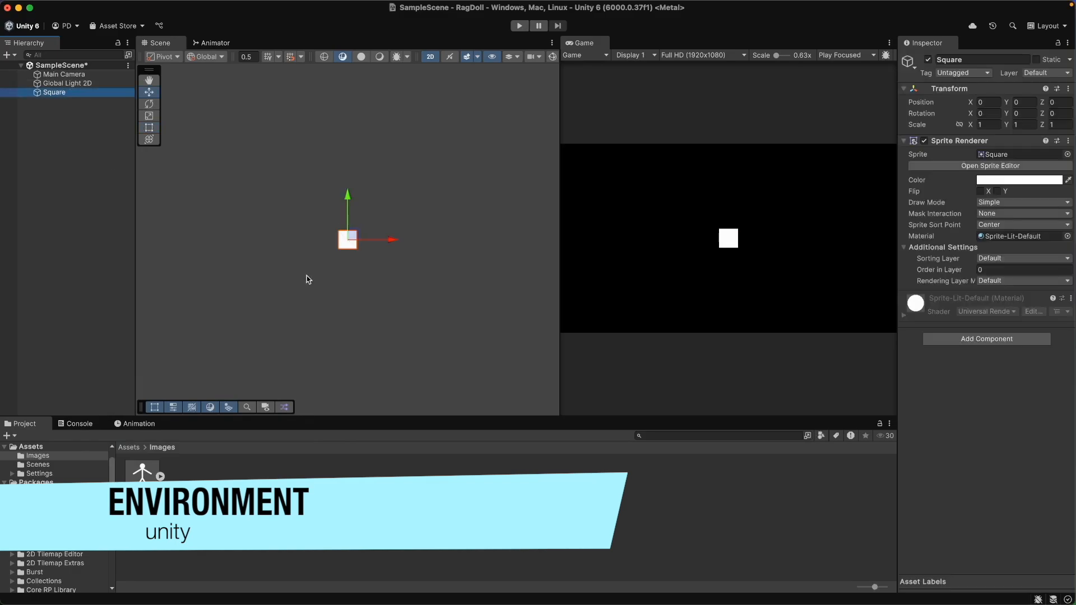
{"action": "left_click_drag", "start_coordinate": [353, 199], "coordinate": [347, 273]}
Widen the square by setting its X scale to 10 with proportional scaling enabled.
{"action": "left_click_drag", "start_coordinate": [393, 320], "coordinate": [532, 320]}
{"action": "left_click", "coordinate": [959, 124]}
{"action": "left_click", "coordinate": [996, 124]}
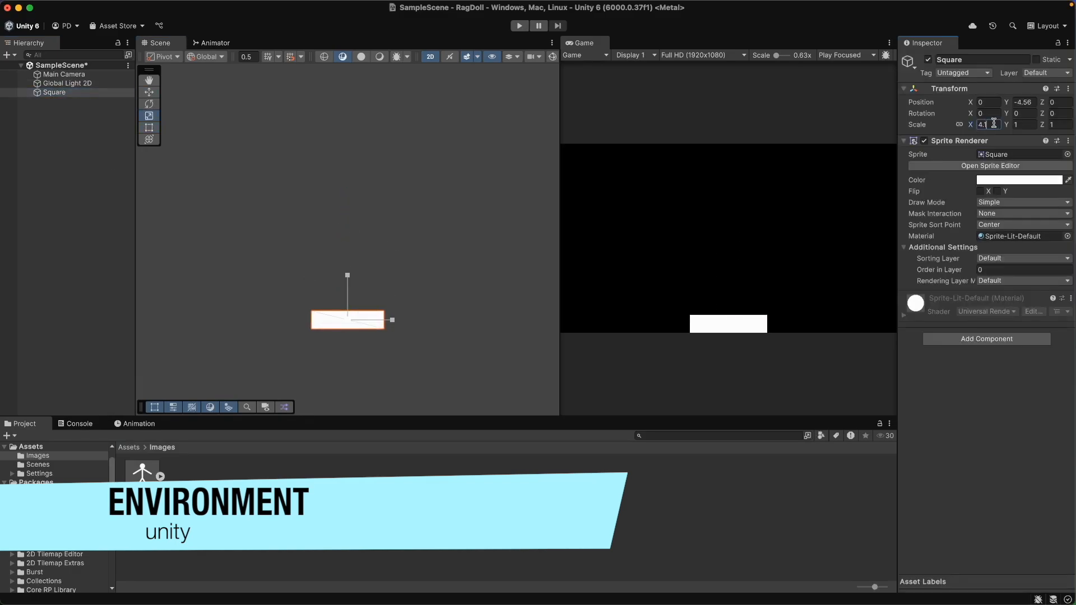
{"action": "type", "text": "10"}
Move the square further down to Y -5.45.
{"action": "left_click", "coordinate": [403, 257]}
{"action": "left_click", "coordinate": [358, 307]}
{"action": "key", "text": "w"}
{"action": "left_click_drag", "start_coordinate": [347, 276], "coordinate": [348, 291]}
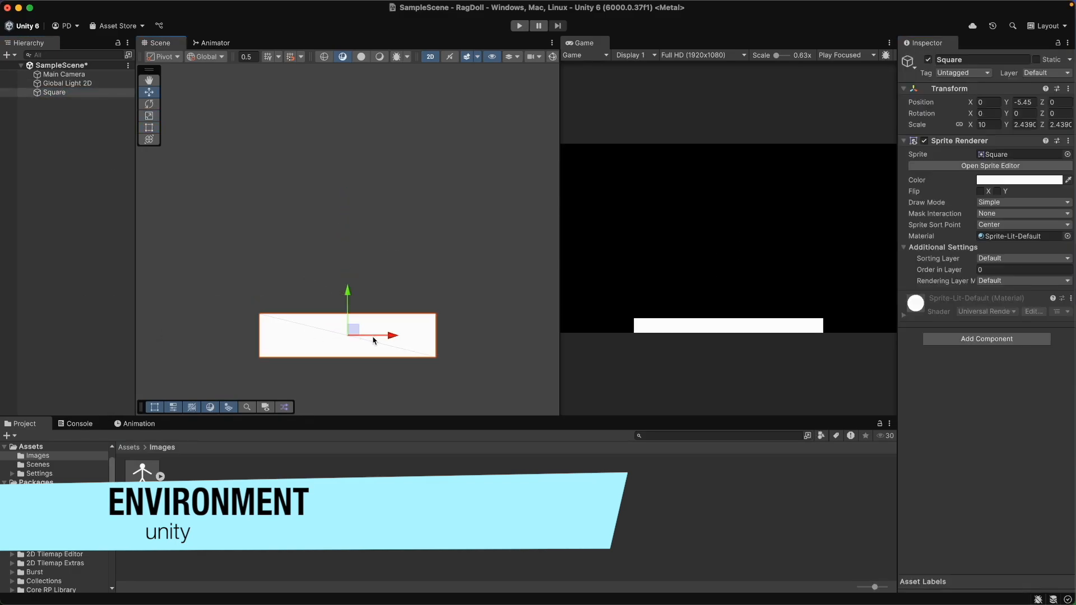
Try to stretch the square into a thin, wide strip using X scales of 20 and 410 and a Z scale of 0.1.
{"action": "type", "text": "r"}
{"action": "type", "text": "20"}
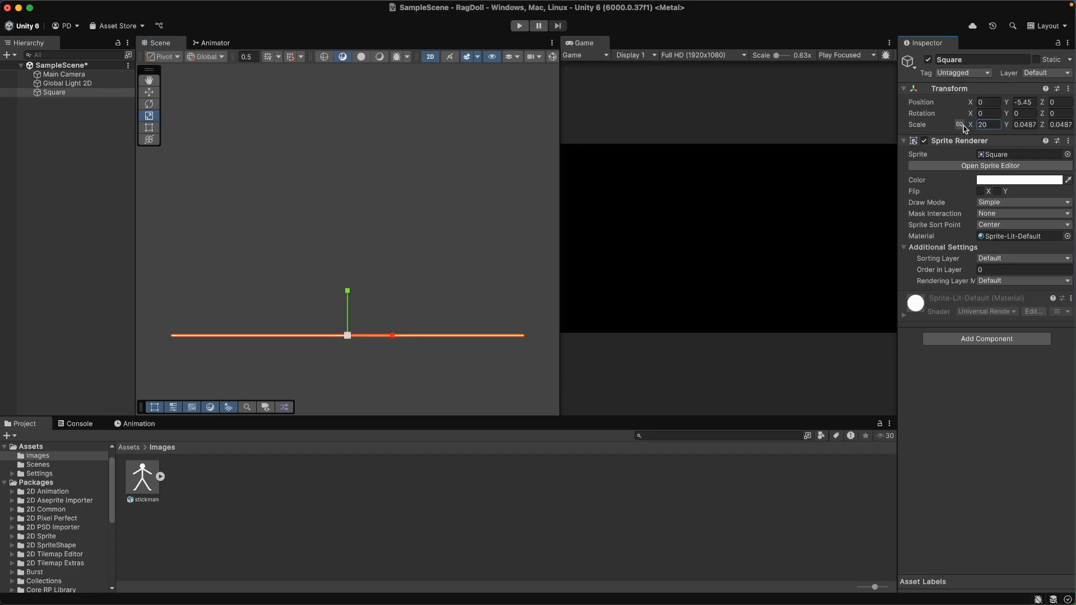
{"action": "type", "text": "410"}
{"action": "key", "text": "Tab"}
{"action": "key", "text": "Tab"}
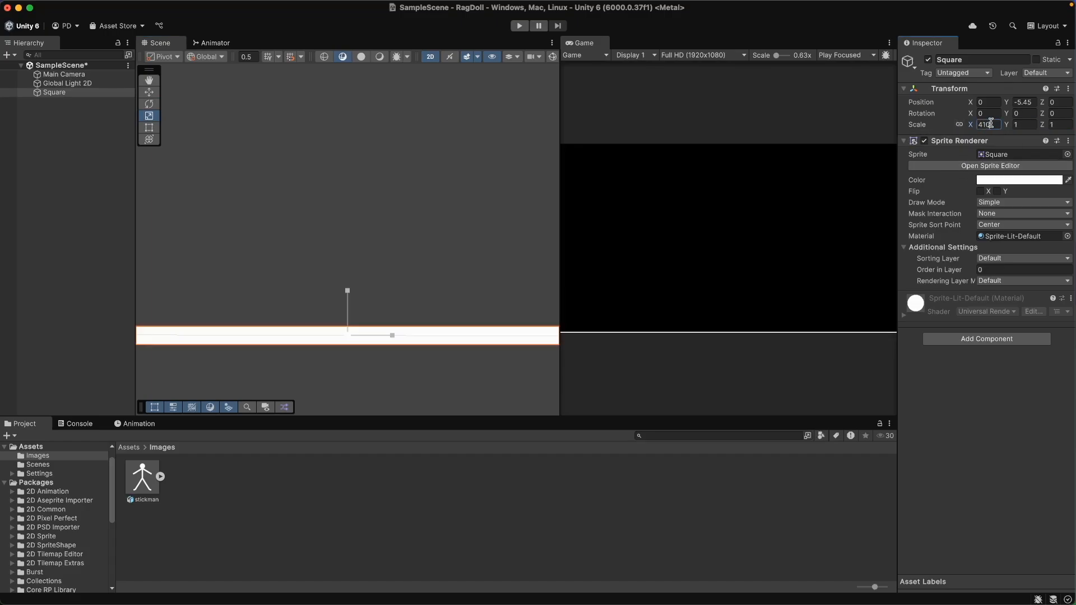
{"action": "type", "text": "20"}
{"action": "left_click", "coordinate": [1057, 125]}
{"action": "type", "text": "0.1"}
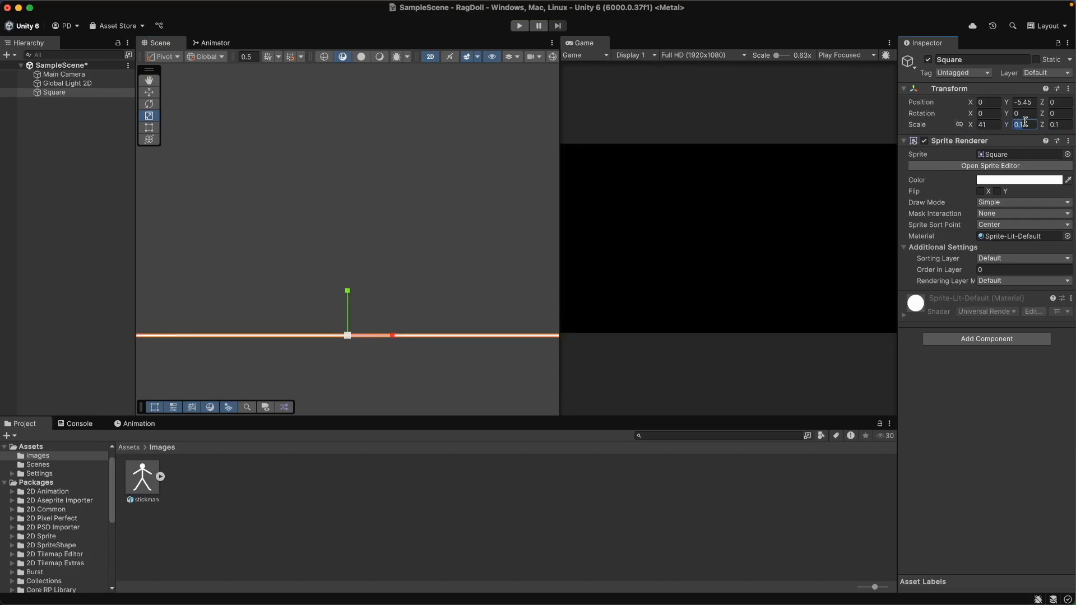
Set the square's scale to X 20, Y 1 and Z 1, and save the scene.
{"action": "type", "text": "1"}
{"action": "key", "text": "Tab"}
{"action": "type", "text": "1"}
{"action": "left_click", "coordinate": [983, 124]}
{"action": "type", "text": "20"}
{"action": "left_click", "coordinate": [344, 351]}
{"action": "key", "text": "super+s"}
Raise the square slightly as a floor along the camera's lower edge, save the scene and enlarge the Game view.
{"action": "left_click", "coordinate": [76, 93]}
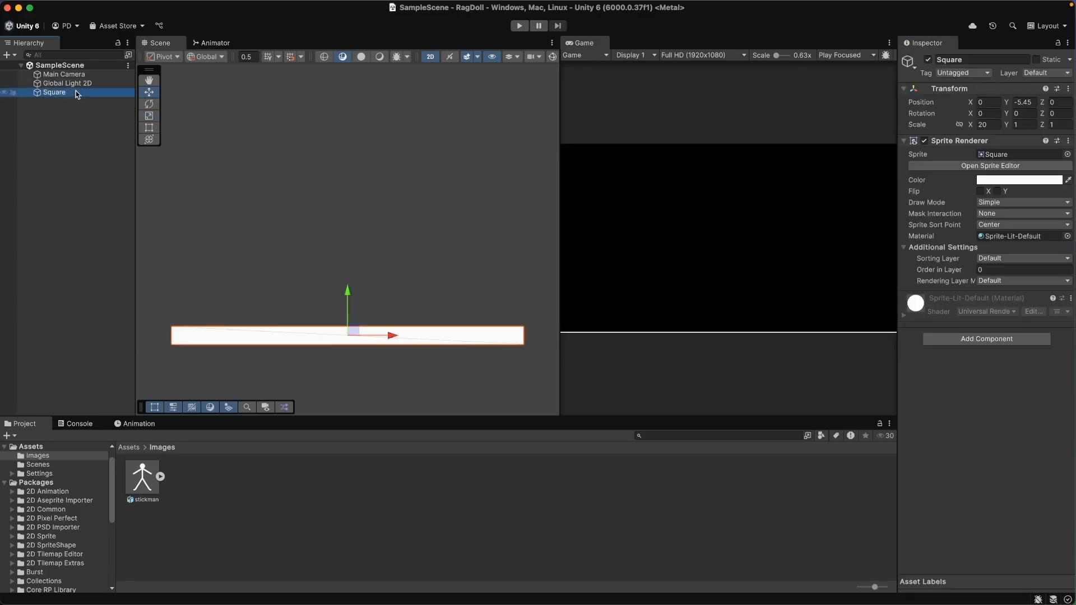
{"action": "left_click_drag", "start_coordinate": [348, 295], "coordinate": [348, 287]}
{"action": "key", "text": "super+s"}
{"action": "left_click_drag", "start_coordinate": [560, 232], "coordinate": [326, 234]}
{"action": "left_click", "coordinate": [103, 235]}
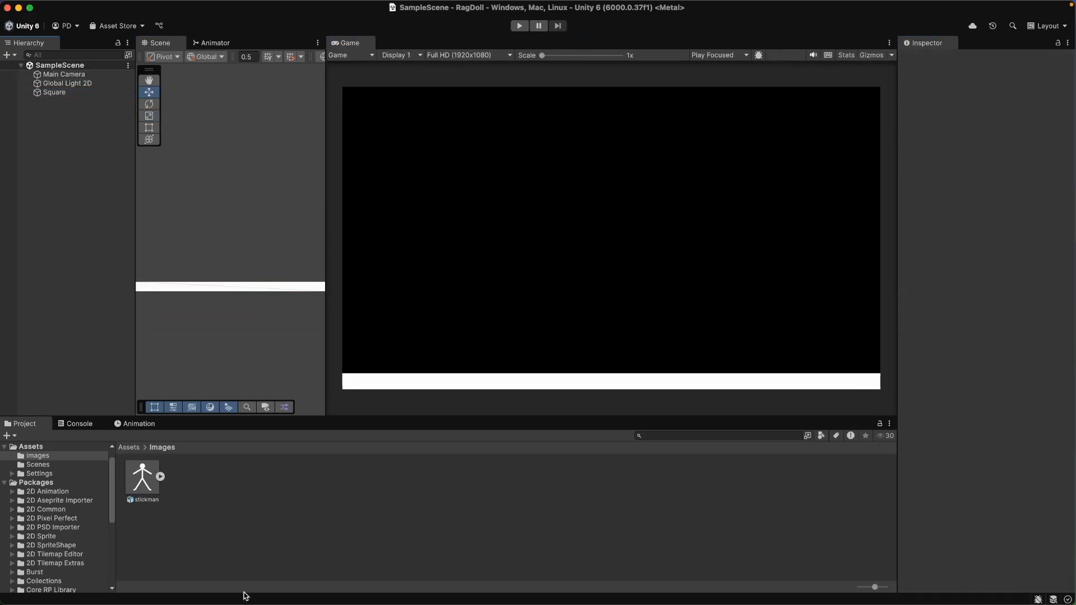
Create a Character folder inside the Images assets folder and move the stickman asset into it.
{"action": "right_click", "coordinate": [198, 501]}
{"action": "mouse_move", "coordinate": [253, 274]}
{"action": "left_click", "coordinate": [382, 273]}
{"action": "type", "text": "Character"}
{"action": "key", "text": "Return"}
{"action": "left_click", "coordinate": [241, 520]}
{"action": "left_click_drag", "start_coordinate": [185, 477], "coordinate": [140, 482]}
Create an Environment folder inside the Images assets folder and open it.
{"action": "right_click", "coordinate": [234, 509]}
{"action": "mouse_move", "coordinate": [363, 273]}
{"action": "left_click", "coordinate": [415, 273]}
{"action": "type", "text": "Environment"}
{"action": "key", "text": "Return"}
{"action": "left_click", "coordinate": [261, 515]}
{"action": "double_click", "coordinate": [185, 477]}
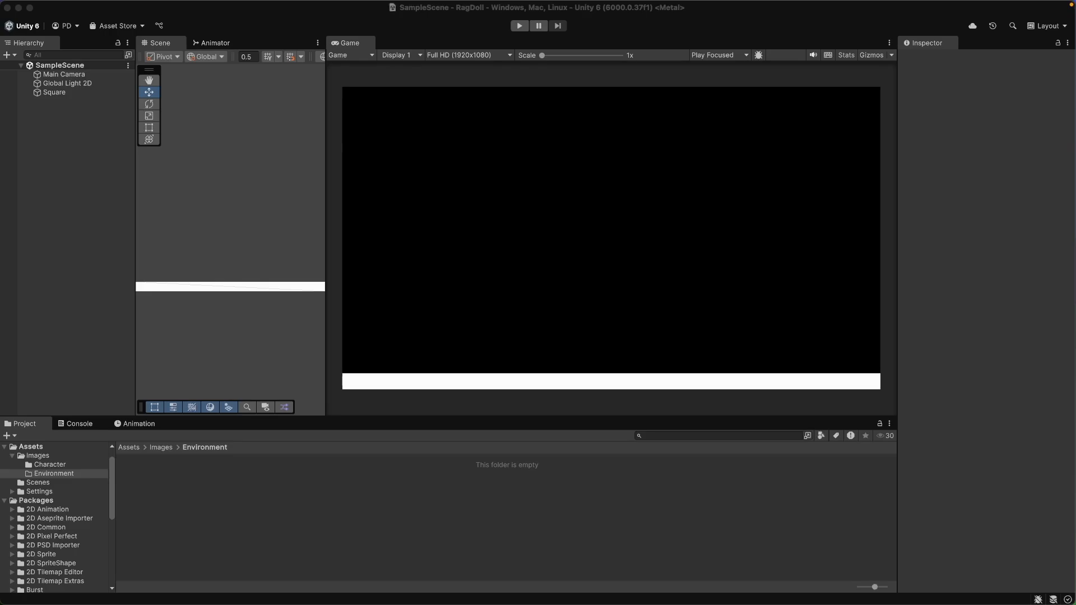
Bring the parallax-forest images into the Environment folder and inspect the sprites each one contains.
{"action": "left_click", "coordinate": [337, 527]}
{"action": "left_click", "coordinate": [271, 478]}
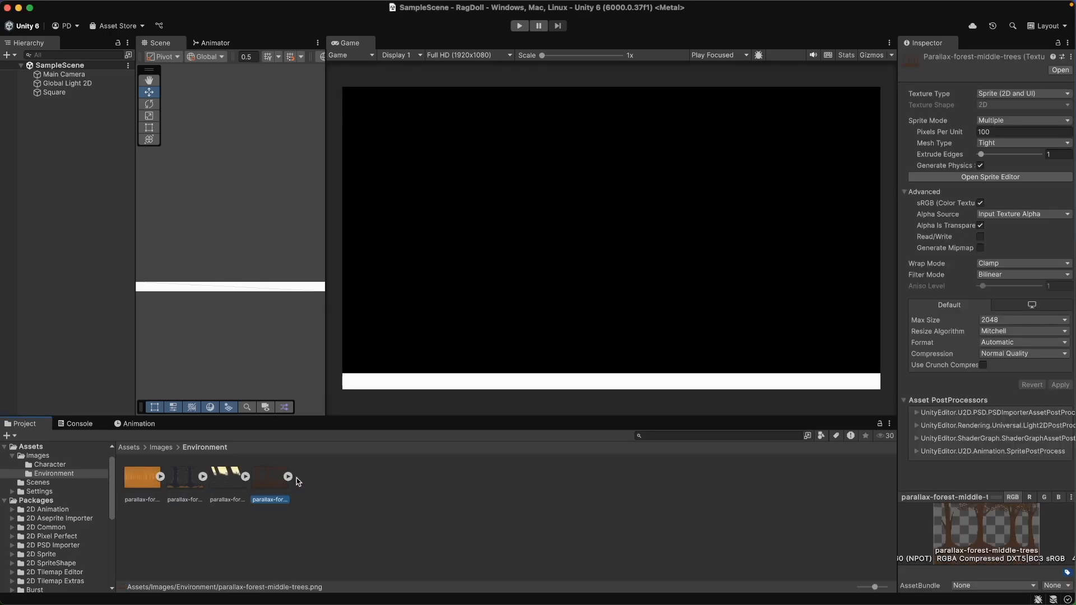
{"action": "left_click", "coordinate": [246, 476]}
{"action": "left_click", "coordinate": [271, 482]}
{"action": "left_click", "coordinate": [246, 519]}
{"action": "left_click", "coordinate": [245, 477]}
{"action": "left_click", "coordinate": [203, 477]}
{"action": "left_click", "coordinate": [203, 477]}
{"action": "left_click", "coordinate": [161, 477]}
{"action": "left_click", "coordinate": [161, 476]}
{"action": "left_click", "coordinate": [159, 478]}
{"action": "left_click", "coordinate": [160, 476]}
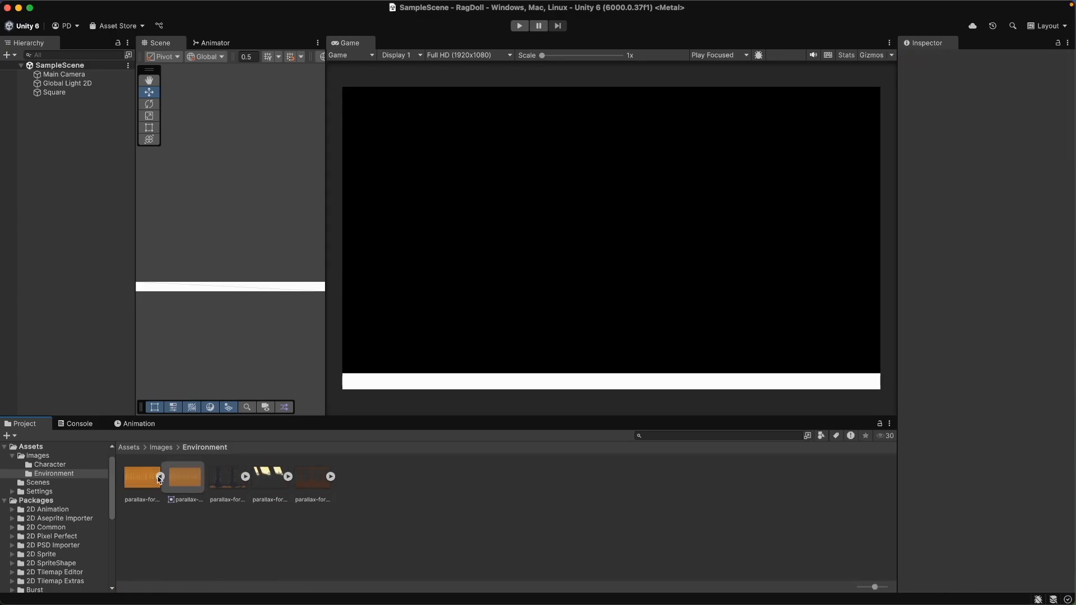
{"action": "left_click", "coordinate": [161, 477]}
{"action": "left_click", "coordinate": [202, 483]}
{"action": "left_click", "coordinate": [272, 478]}
{"action": "left_click", "coordinate": [224, 478]}
Place the parallax-forest back-trees image in the scene, scale it to 6.6 to fill the camera view, and save.
{"action": "left_click_drag", "start_coordinate": [144, 480], "coordinate": [246, 239]}
{"action": "key", "text": "r"}
{"action": "left_click", "coordinate": [991, 125]}
{"action": "type", "text": "6.5"}
{"action": "left_click", "coordinate": [90, 245]}
{"action": "key", "text": "w"}
{"action": "key", "text": "super+s"}
Add the parallax-forest middle-trees image to the scene at the origin and scale it to 6.6.
{"action": "left_click", "coordinate": [89, 102]}
{"action": "left_click", "coordinate": [186, 478]}
{"action": "left_click_drag", "start_coordinate": [286, 481], "coordinate": [230, 239]}
{"action": "left_click", "coordinate": [91, 188]}
{"action": "left_click", "coordinate": [95, 103]}
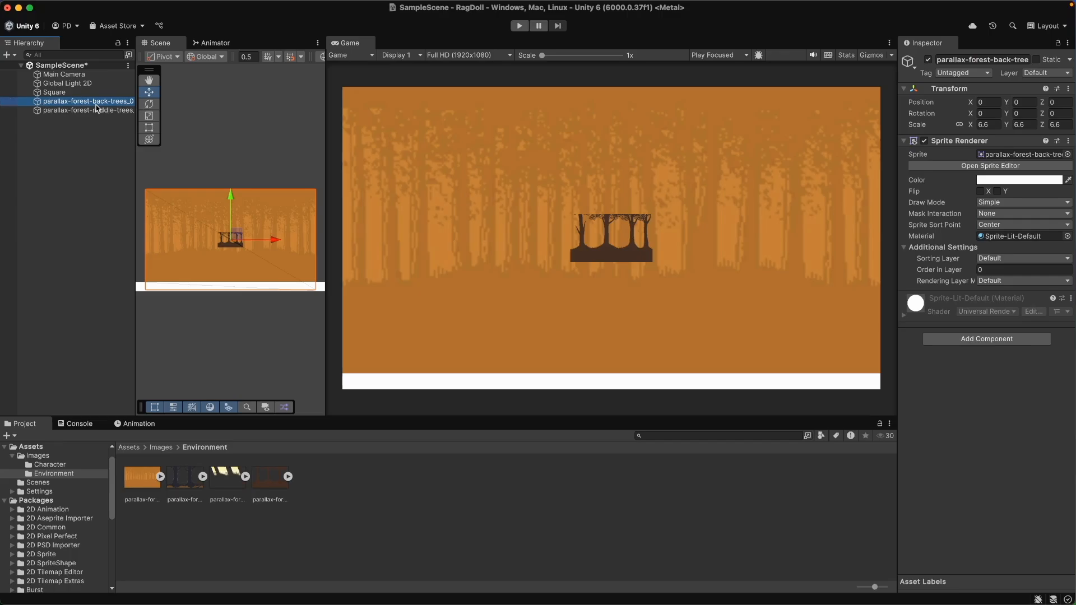
{"action": "key", "text": "Down"}
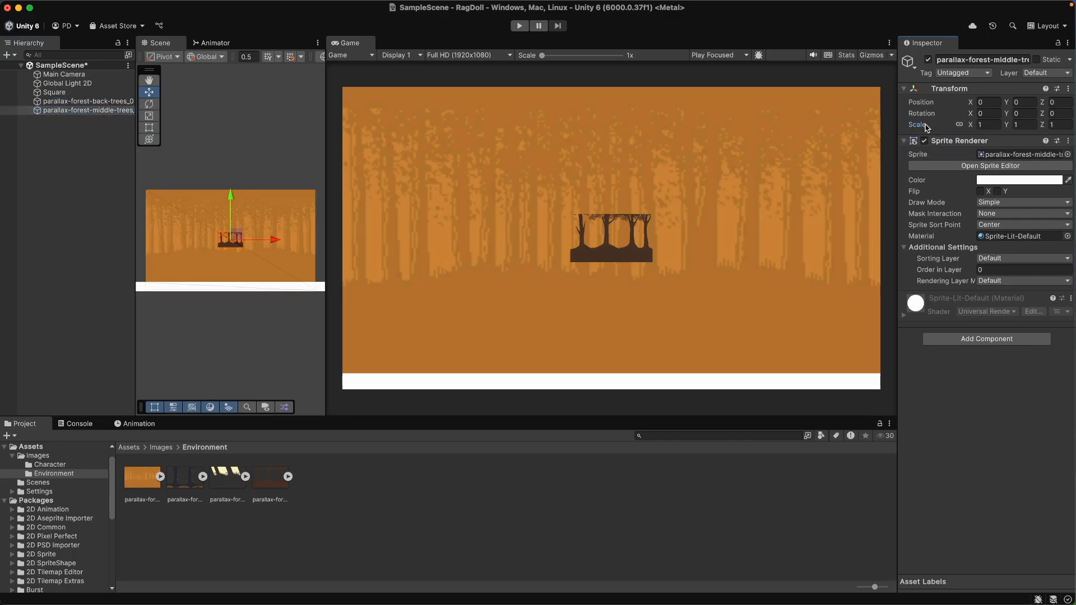
{"action": "double_click", "coordinate": [989, 124]}
{"action": "type", "text": "6.5"}
{"action": "left_click", "coordinate": [69, 234]}
{"action": "key", "text": "super+s"}
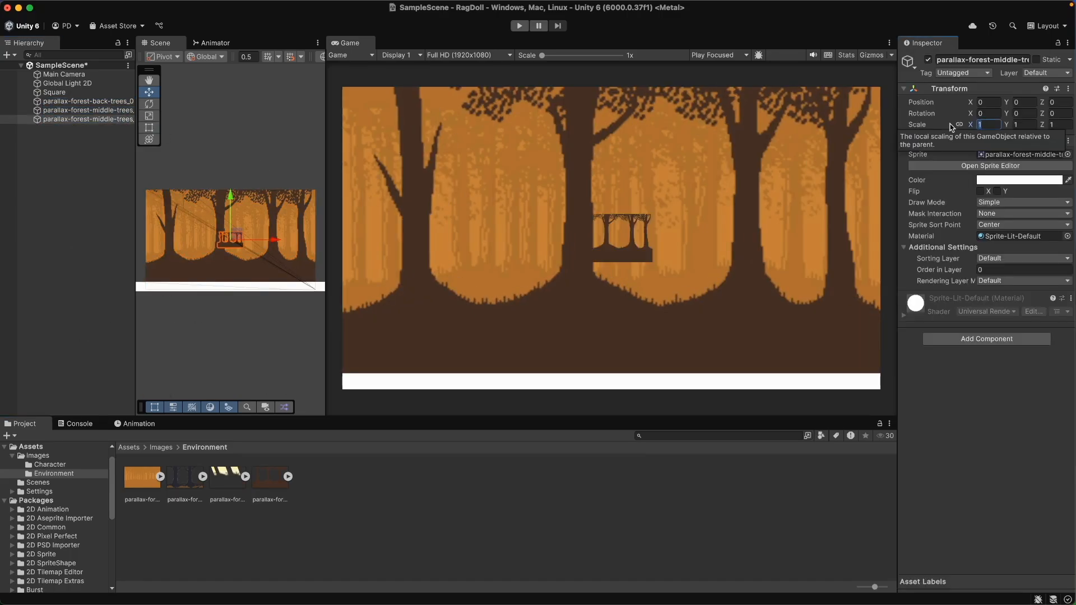
Delete the duplicate middle-trees object, parallax-forest-middle-trees_0 (1), from the scene.
{"action": "type", "text": "6.6"}
{"action": "left_click_drag", "start_coordinate": [135, 161], "coordinate": [193, 160]}
{"action": "left_click", "coordinate": [129, 114]}
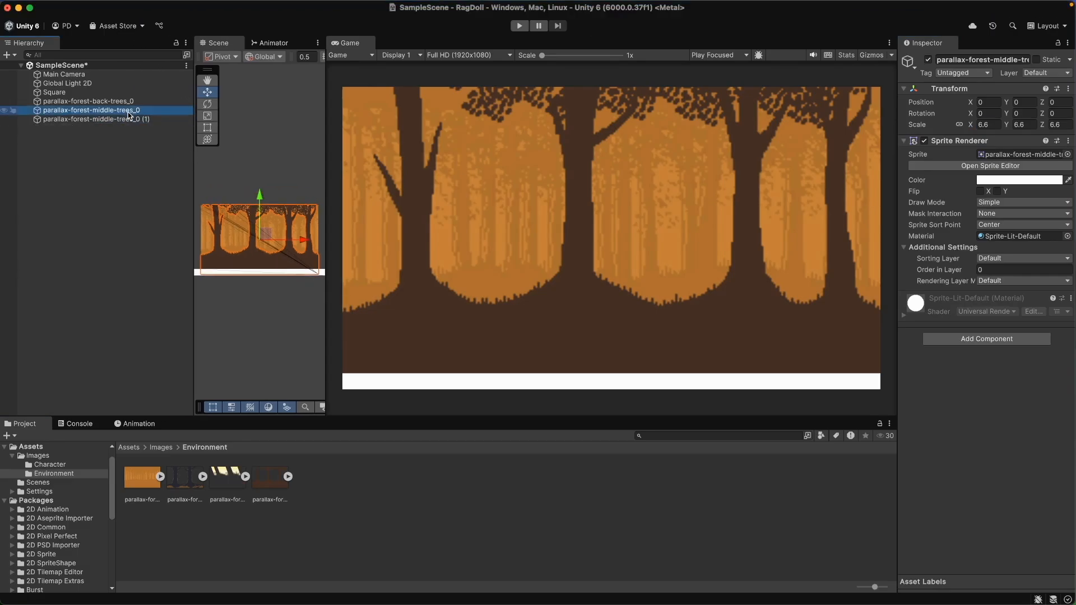
{"action": "left_click", "coordinate": [130, 119]}
{"action": "key", "text": "super+BackSpace"}
Add the parallax-forest front-trees image to the scene, scale it to 6.6 and save the scene.
{"action": "left_click", "coordinate": [227, 477]}
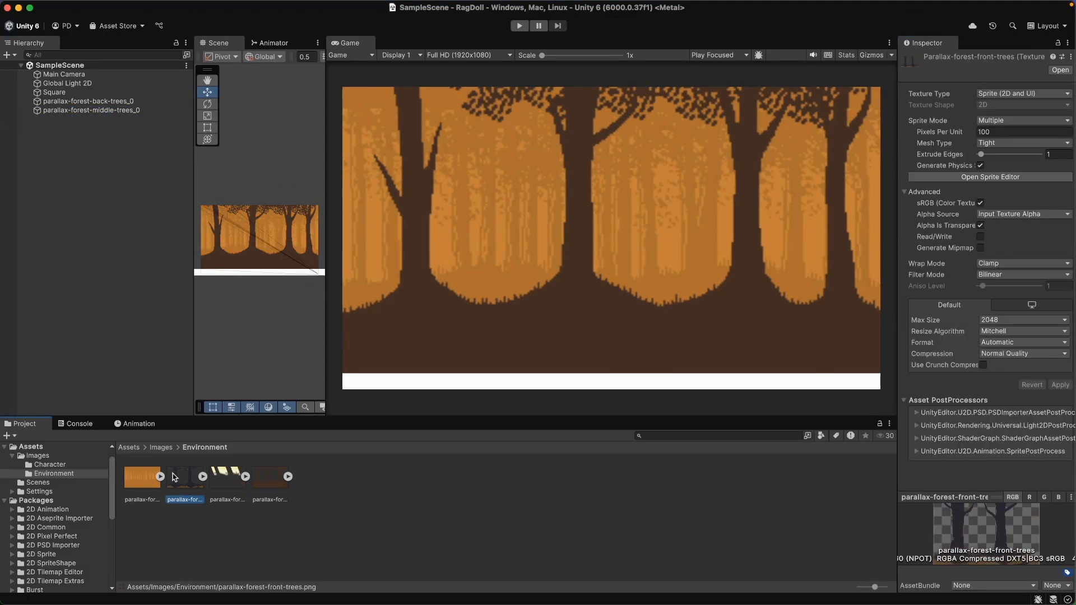
{"action": "left_click_drag", "start_coordinate": [227, 477], "coordinate": [90, 129]}
{"action": "type", "text": "6.6"}
{"action": "key", "text": "Return"}
{"action": "left_click", "coordinate": [115, 119]}
{"action": "key", "text": "super+s"}
Set Order in Layer to 1 for the middle trees and 2 for the front trees.
{"action": "key", "text": "Up"}
{"action": "key", "text": "Up"}
{"action": "left_click", "coordinate": [121, 113]}
{"action": "left_click", "coordinate": [952, 269]}
{"action": "type", "text": "1"}
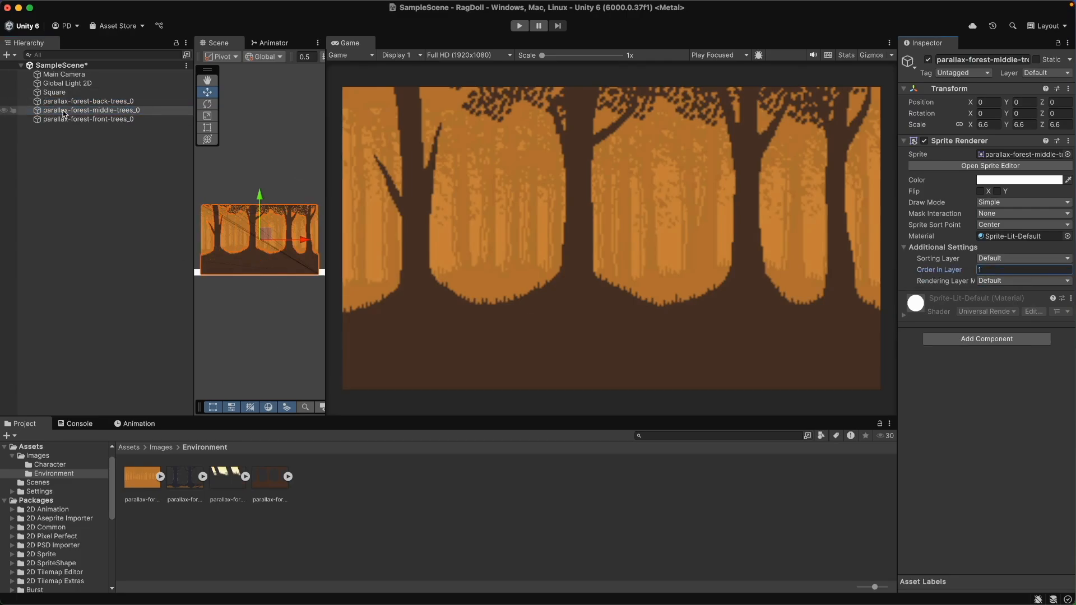
{"action": "left_click", "coordinate": [120, 119]}
{"action": "left_click", "coordinate": [935, 270]}
{"action": "type", "text": "2"}
{"action": "left_click", "coordinate": [49, 354]}
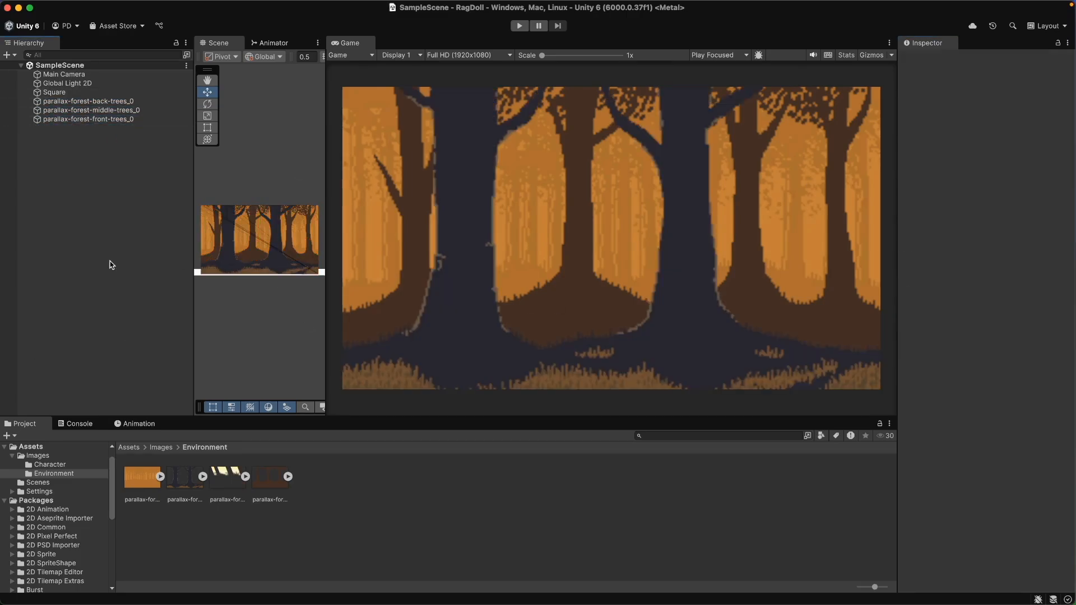
Recolour the square floor to a very dark navy and make it render in front of the forest layers.
{"action": "left_click", "coordinate": [63, 93]}
{"action": "left_click", "coordinate": [995, 179]}
{"action": "left_click_drag", "start_coordinate": [987, 246], "coordinate": [971, 305]}
{"action": "left_click", "coordinate": [953, 172]}
{"action": "left_click", "coordinate": [995, 180]}
{"action": "left_click", "coordinate": [266, 427]}
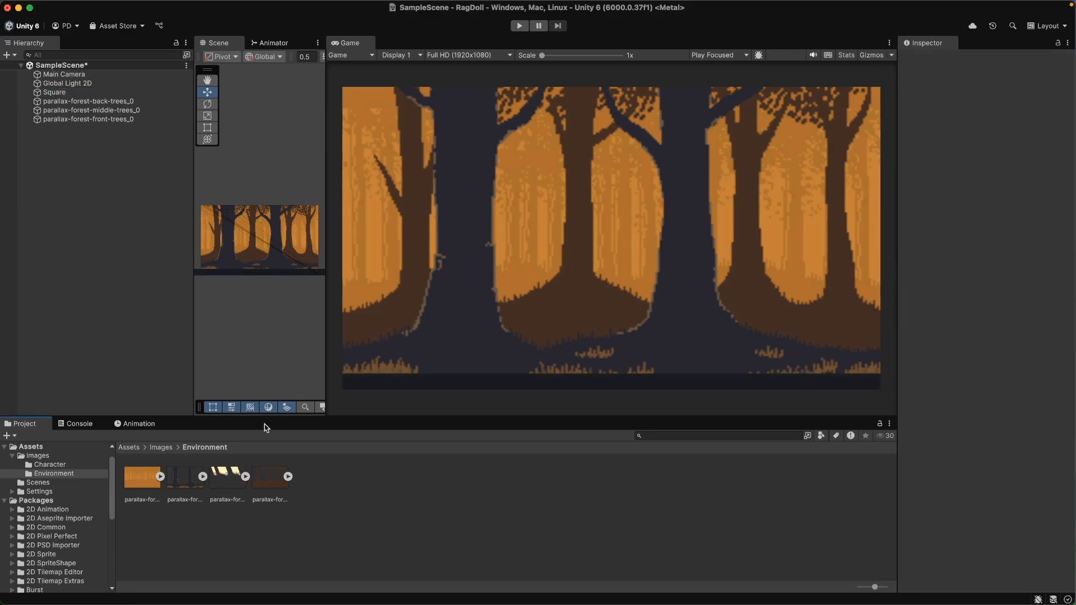
Rename the square floor object as ground.
{"action": "left_click", "coordinate": [90, 93]}
{"action": "key", "text": "Return"}
{"action": "type", "text": "ground"}
{"action": "key", "text": "Return"}
{"action": "left_click", "coordinate": [84, 166]}
Add the stickman from the Images/Character folder to the scene as a new object.
{"action": "left_click", "coordinate": [384, 509]}
{"action": "left_click", "coordinate": [161, 448]}
{"action": "double_click", "coordinate": [149, 478]}
{"action": "left_click", "coordinate": [228, 493]}
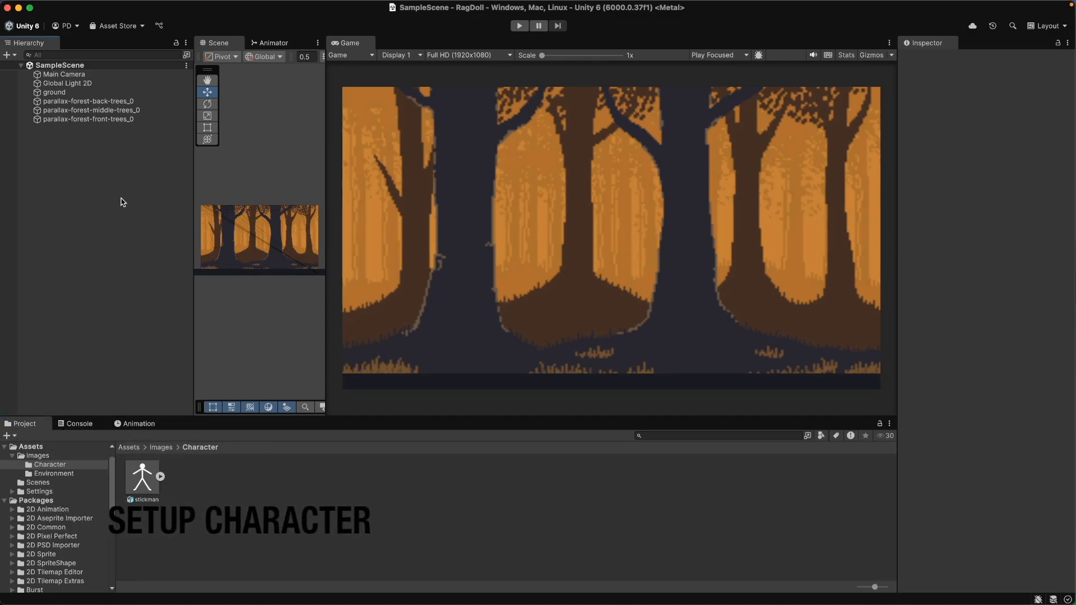
{"action": "left_click_drag", "start_coordinate": [139, 398], "coordinate": [132, 227]}
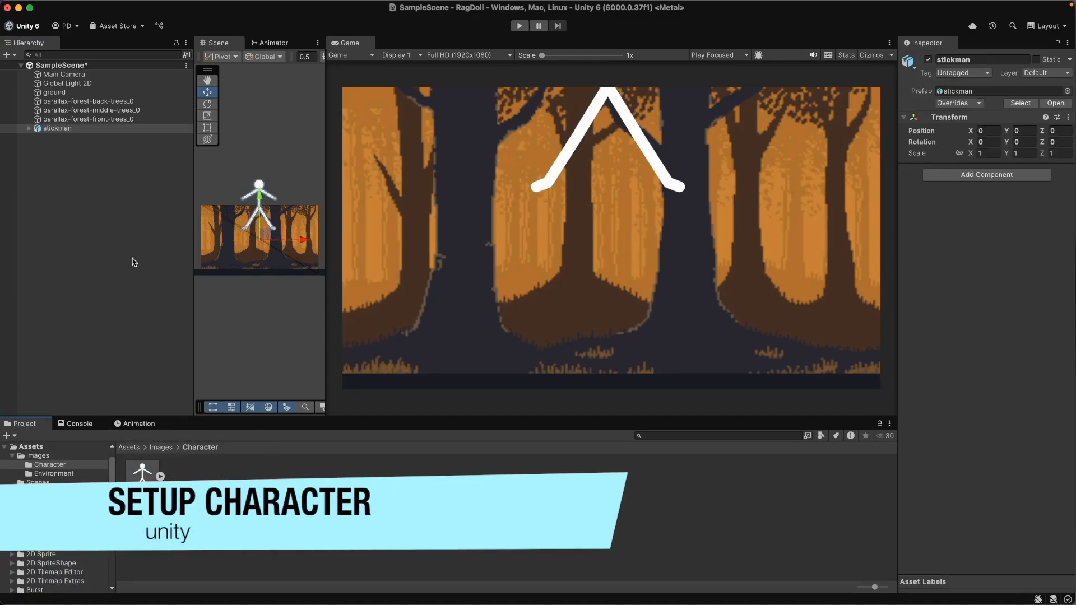
Move the stickman down and left to about X -4.71, Y -5.74 and expand its body parts.
{"action": "left_click", "coordinate": [70, 129]}
{"action": "left_click_drag", "start_coordinate": [269, 235], "coordinate": [240, 273]}
{"action": "left_click", "coordinate": [85, 136]}
{"action": "left_click", "coordinate": [62, 128]}
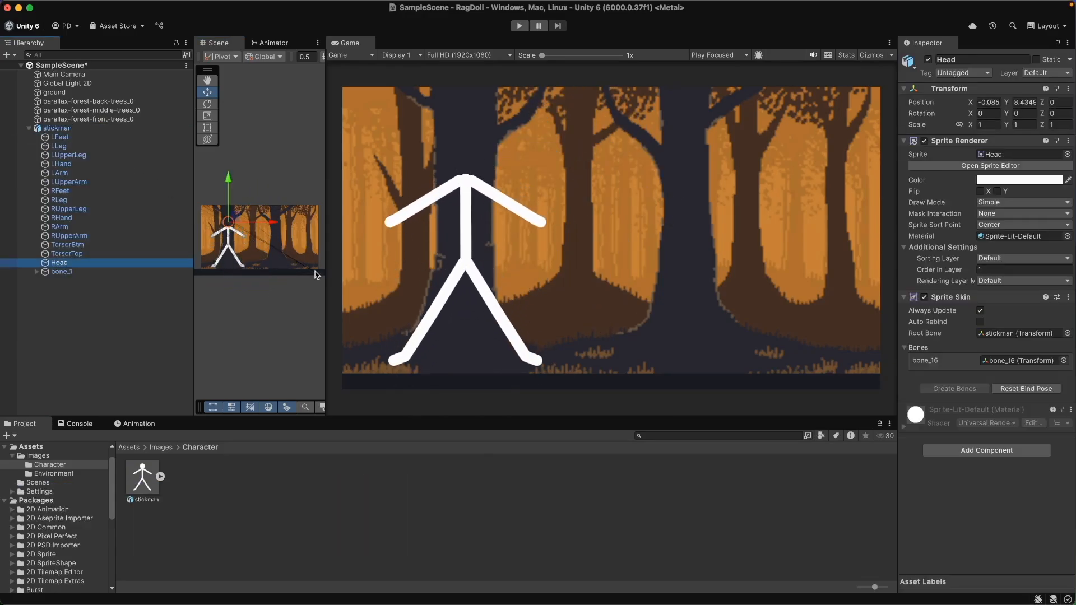
Examine the Order in Layer setting of each stickman body part from LFeet to Head.
{"action": "left_click", "coordinate": [69, 138]}
{"action": "key", "text": "Down"}
{"action": "key", "text": "Down"}
{"action": "key", "text": "Down"}
{"action": "key", "text": "Down"}
{"action": "key", "text": "Down"}
{"action": "key", "text": "Down"}
{"action": "key", "text": "Down"}
{"action": "key", "text": "Down"}
{"action": "key", "text": "Down"}
{"action": "key", "text": "Down"}
{"action": "key", "text": "Down"}
{"action": "key", "text": "Down"}
{"action": "key", "text": "Down"}
{"action": "key", "text": "Down"}
{"action": "key", "text": "Up"}
{"action": "key", "text": "Up"}
{"action": "key", "text": "Up"}
{"action": "key", "text": "Up"}
{"action": "key", "text": "Up"}
{"action": "key", "text": "Up"}
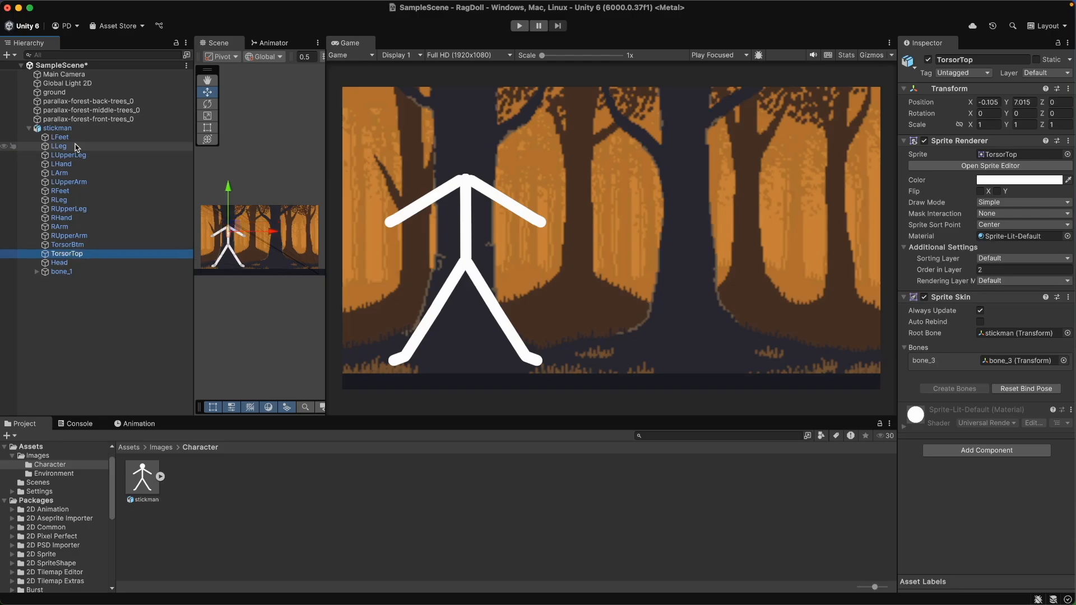
{"action": "key", "text": "Down"}
{"action": "key", "text": "Down"}
{"action": "key", "text": "Down"}
{"action": "key", "text": "Down"}
{"action": "key", "text": "Down"}
{"action": "key", "text": "Down"}
Lower the forest layers' Order in Layer into negative values so they render behind the whole stickman, and save the scene.
{"action": "left_click", "coordinate": [91, 110]}
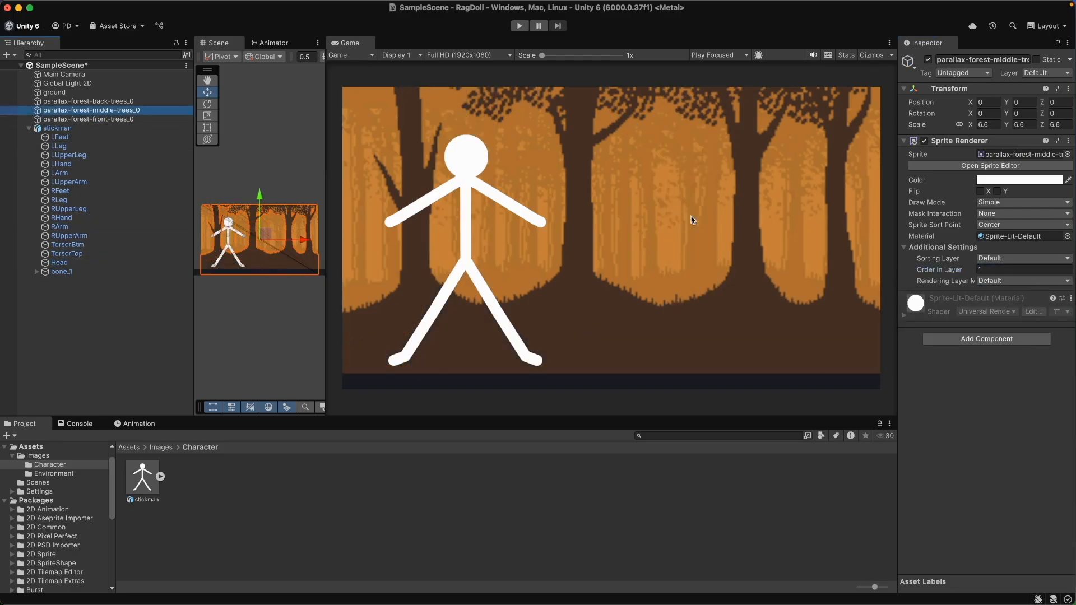
{"action": "type", "text": "-"}
{"action": "left_click", "coordinate": [116, 111]}
{"action": "left_click", "coordinate": [113, 93]}
{"action": "left_click", "coordinate": [140, 314]}
{"action": "key", "text": "super+s"}
{"action": "left_click", "coordinate": [119, 121]}
{"action": "left_click", "coordinate": [146, 321]}
Set Order in Layer to 1 for all stickman body parts from LFeet through TorsorTop.
{"action": "left_click", "coordinate": [78, 137]}
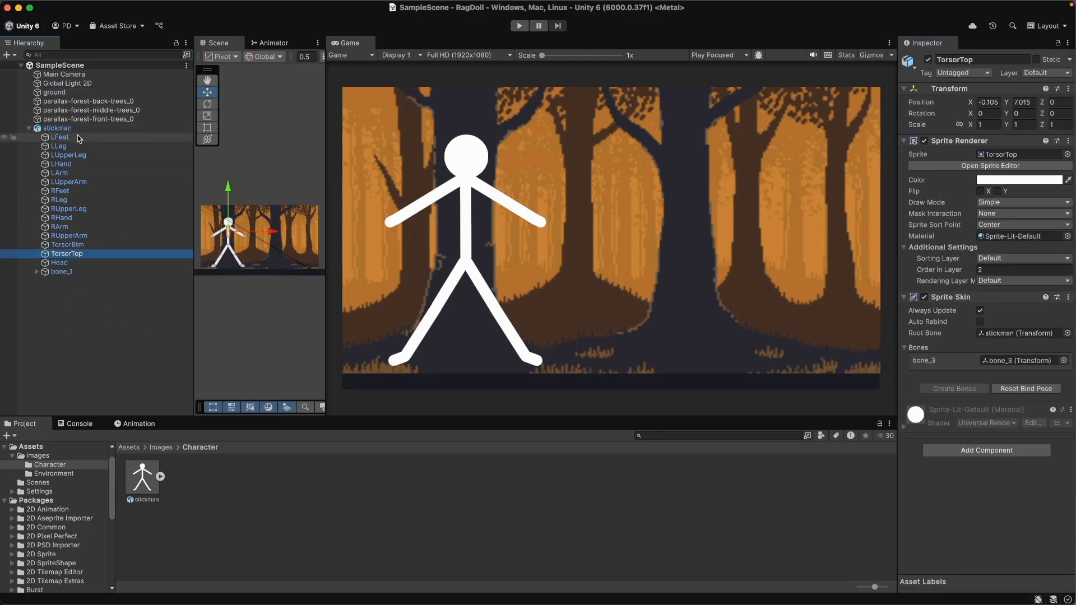
{"action": "left_click", "coordinate": [68, 254], "text": "shift"}
{"action": "left_click", "coordinate": [1008, 269]}
{"action": "type", "text": "1"}
{"action": "left_click", "coordinate": [79, 334]}
Check the Order in Layer value on each stickman body part, starting from LFeet.
{"action": "left_click", "coordinate": [84, 138]}
{"action": "key", "text": "Down"}
{"action": "key", "text": "Down"}
{"action": "key", "text": "Down"}
{"action": "key", "text": "Down"}
{"action": "key", "text": "Down"}
{"action": "key", "text": "Down"}
{"action": "key", "text": "Down"}
{"action": "key", "text": "Down"}
{"action": "key", "text": "Down"}
{"action": "key", "text": "Down"}
{"action": "key", "text": "Down"}
{"action": "key", "text": "Down"}
{"action": "key", "text": "Down"}
{"action": "key", "text": "Down"}
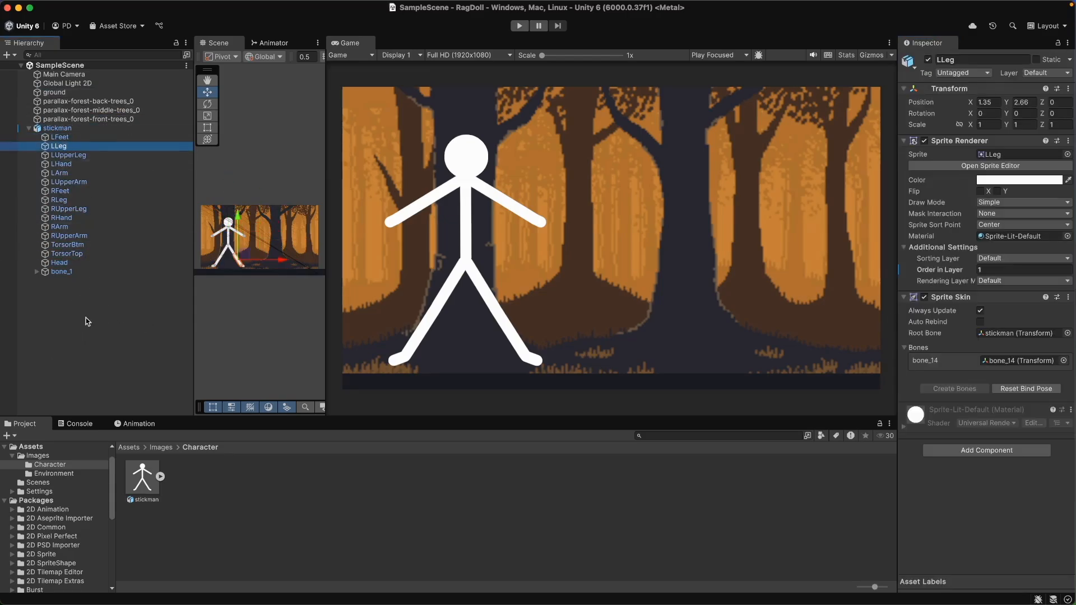
{"action": "left_click", "coordinate": [86, 328]}
Scale the stickman to 0.8 on all axes, save the scene, and nudge the figure slightly upward.
{"action": "left_click", "coordinate": [58, 128]}
{"action": "left_click", "coordinate": [988, 152]}
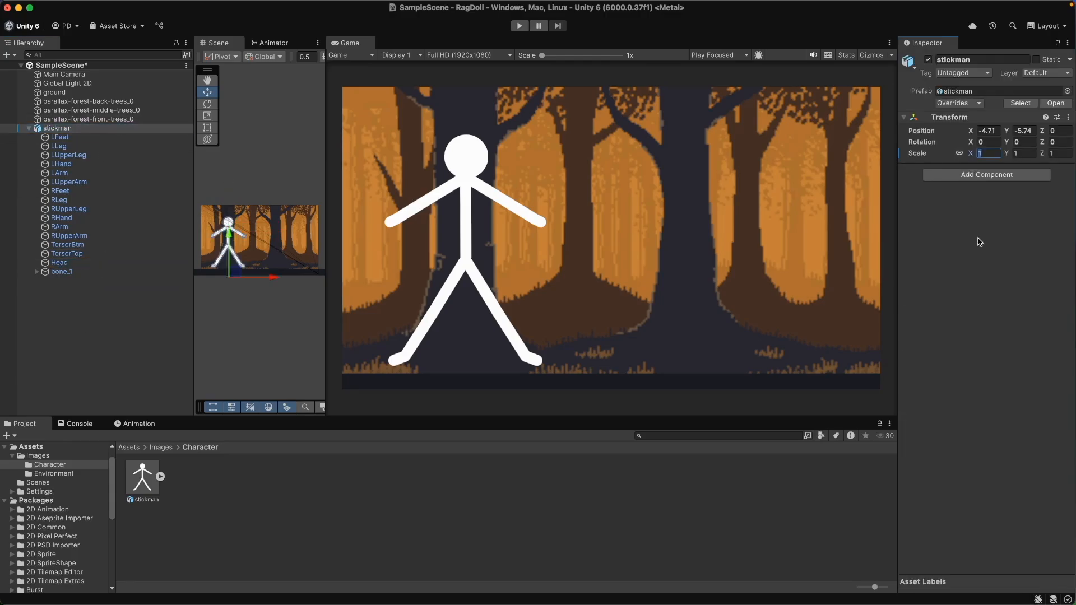
{"action": "type", "text": "0.8"}
{"action": "key", "text": "Return"}
{"action": "key", "text": "cmd+s"}
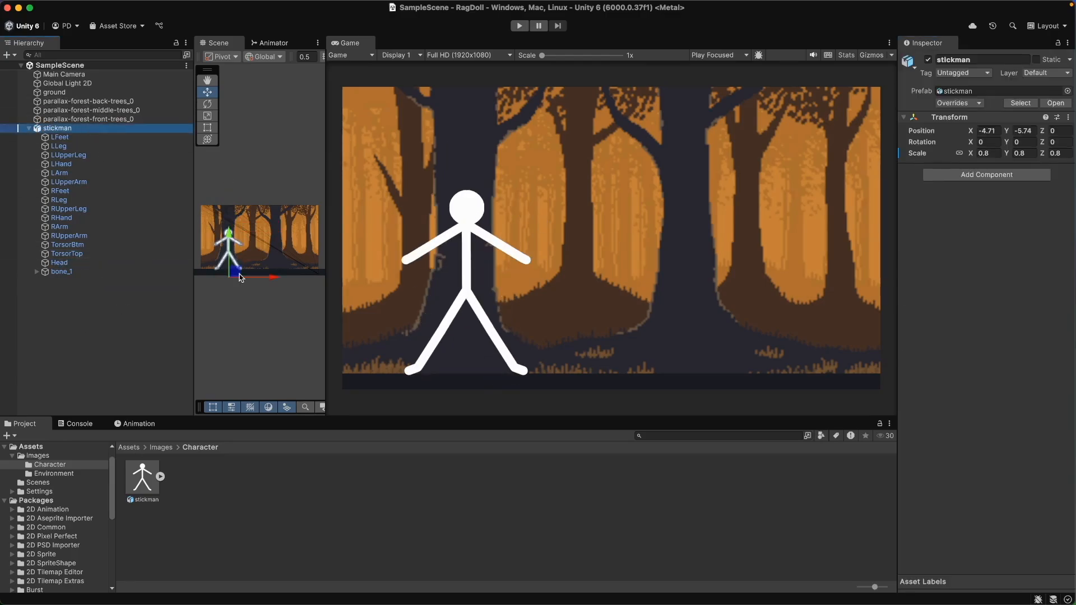
{"action": "left_click_drag", "start_coordinate": [239, 274], "coordinate": [238, 271]}
Examine the stickman's bone hierarchy under bone_1, including bone_2, bone_10 and bone_13.
{"action": "left_click", "coordinate": [77, 272]}
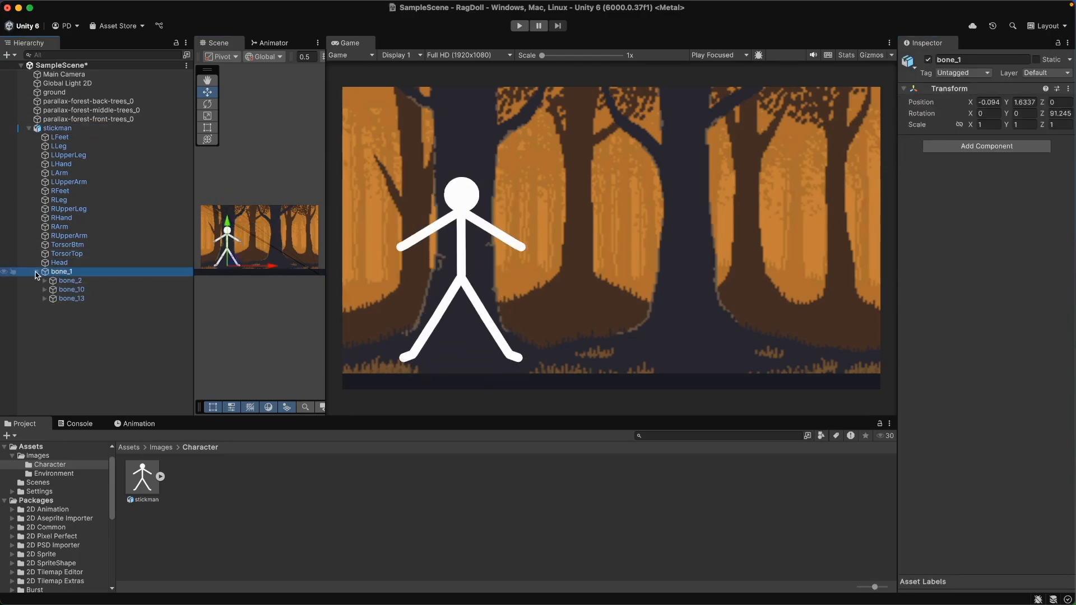
{"action": "left_click", "coordinate": [61, 280]}
{"action": "left_click", "coordinate": [65, 289]}
{"action": "left_click", "coordinate": [70, 298]}
{"action": "left_click", "coordinate": [61, 270]}
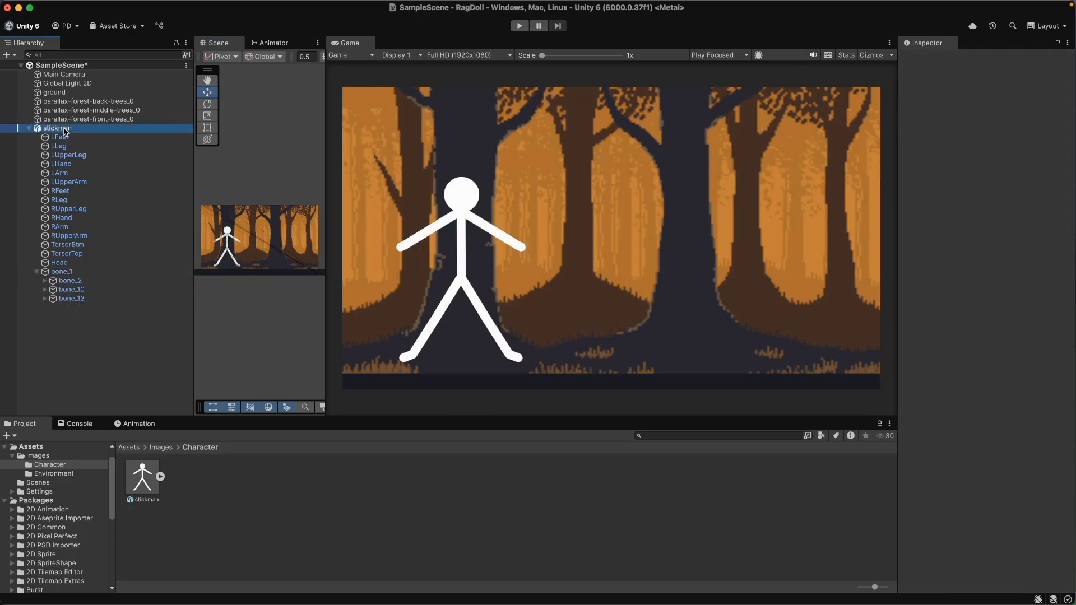
{"action": "left_click", "coordinate": [62, 280]}
{"action": "left_click", "coordinate": [45, 280]}
{"action": "left_click", "coordinate": [37, 272]}
{"action": "left_click", "coordinate": [67, 272]}
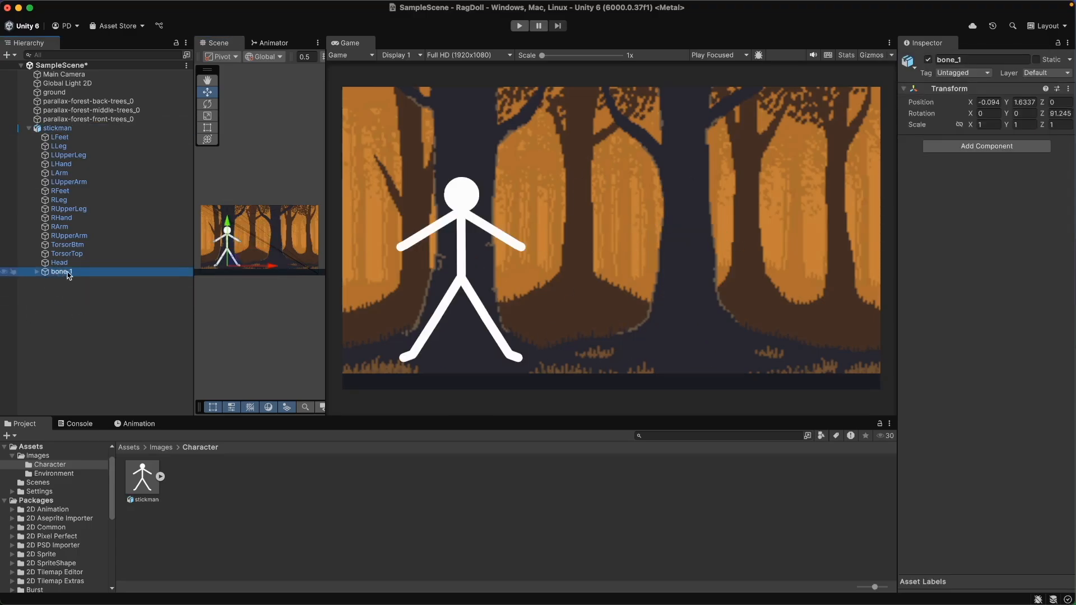
Move the stickman slightly down and left so its feet meet the ground.
{"action": "left_click", "coordinate": [66, 128]}
{"action": "left_click_drag", "start_coordinate": [234, 271], "coordinate": [235, 272]}
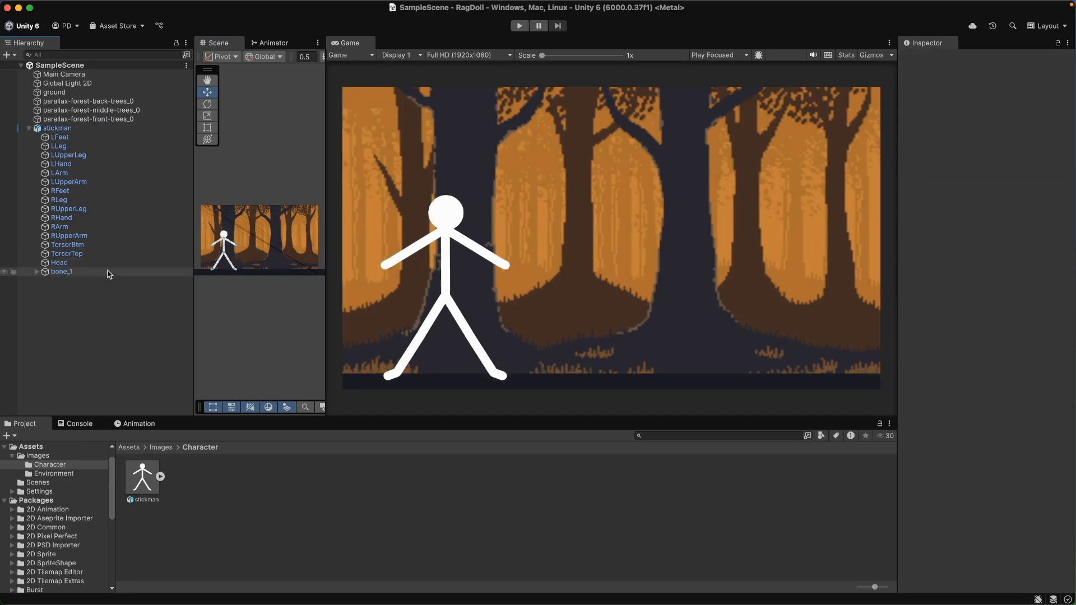
Create a Sprite Lit shader graph named Shader_character in the Materials folder.
{"action": "right_click", "coordinate": [230, 497]}
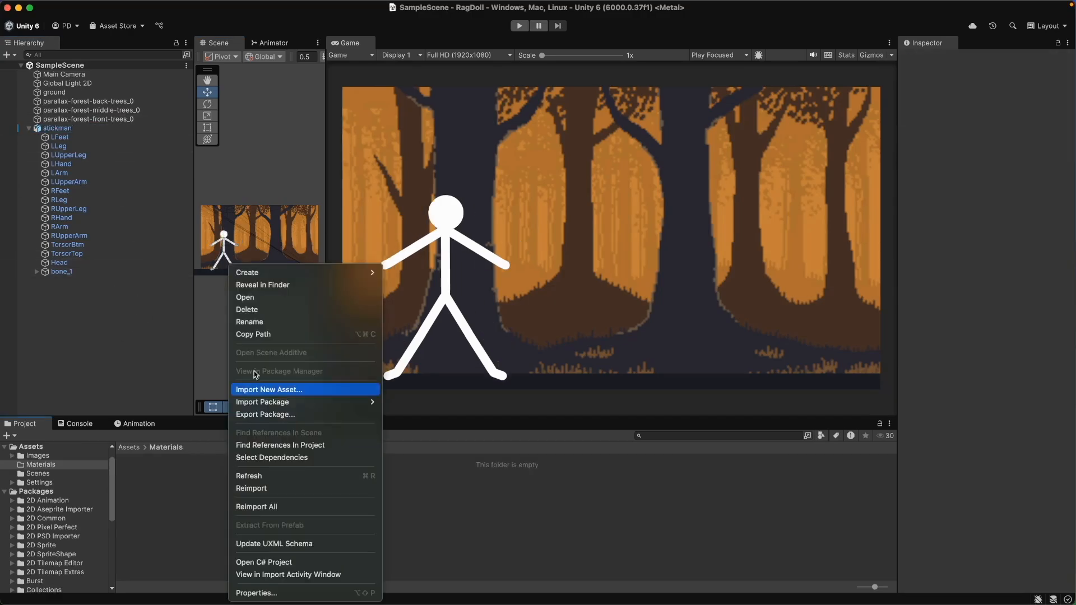
{"action": "mouse_move", "coordinate": [334, 272]}
{"action": "left_click", "coordinate": [647, 482]}
{"action": "key", "text": "Return"}
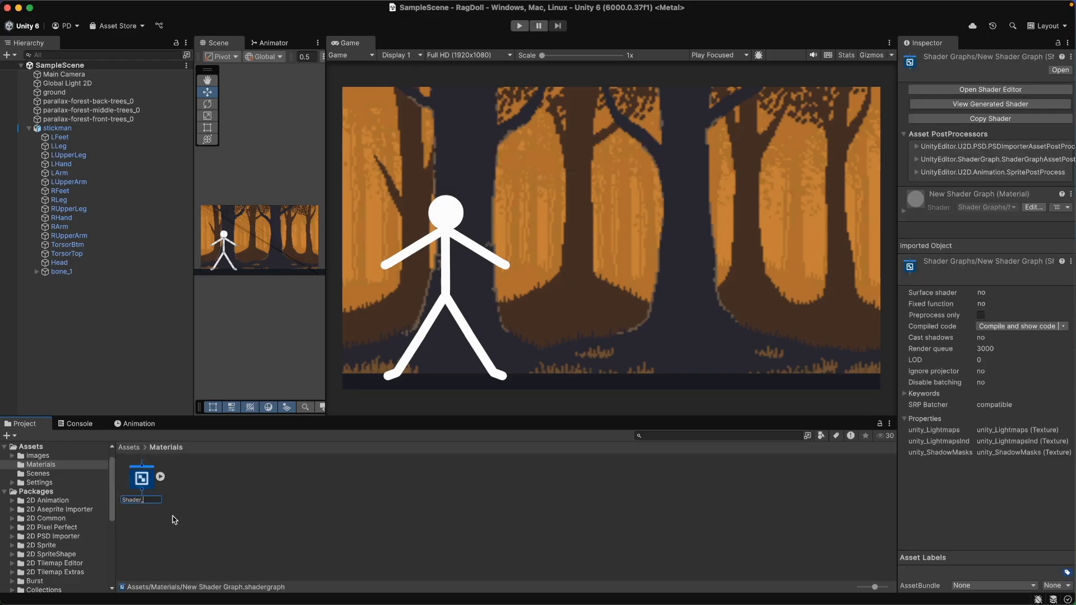
{"action": "key", "text": "Return"}
Open the Shader_character graph and add a Texture2D property named _MainTex and a Color property named GlowColor.
{"action": "double_click", "coordinate": [142, 480]}
{"action": "left_click_drag", "start_coordinate": [367, 416], "coordinate": [366, 486]}
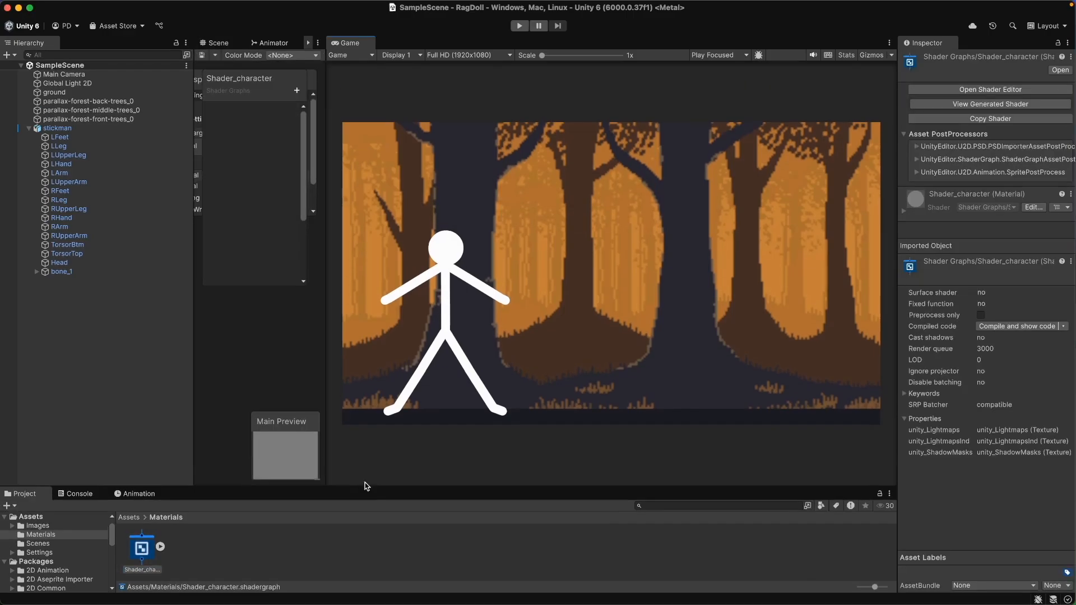
{"action": "left_click_drag", "start_coordinate": [325, 388], "coordinate": [732, 385]}
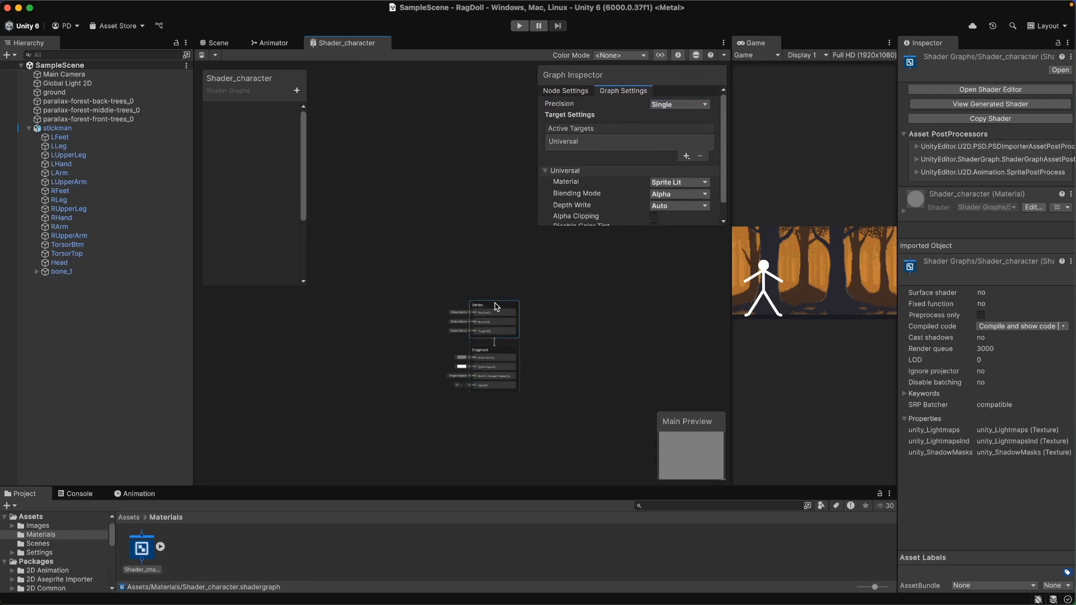
{"action": "left_click_drag", "start_coordinate": [501, 487], "coordinate": [502, 492]}
{"action": "left_click_drag", "start_coordinate": [732, 355], "coordinate": [749, 353]}
{"action": "left_click_drag", "start_coordinate": [193, 373], "coordinate": [135, 375]}
{"action": "scroll", "coordinate": [381, 355], "scroll_direction": "up", "scroll_amount": 3}
{"action": "left_click", "coordinate": [237, 90]}
{"action": "left_click", "coordinate": [265, 207]}
{"action": "left_click", "coordinate": [236, 90]}
{"action": "left_click", "coordinate": [251, 176]}
{"action": "key", "text": "Return"}
Place _MainTex in the graph with a Sample Texture 2D node, and place the GlowColor property above it.
{"action": "left_click_drag", "start_coordinate": [329, 325], "coordinate": [364, 312]}
{"action": "double_click", "coordinate": [401, 417]}
{"action": "middle_click_drag", "start_coordinate": [364, 313], "coordinate": [414, 312]}
{"action": "left_click", "coordinate": [318, 253]}
{"action": "left_click_drag", "start_coordinate": [183, 127], "coordinate": [297, 171]}
{"action": "left_click", "coordinate": [360, 189]}
Add a Multiply node with GlowColor as its A input, and arrange it beside the Sample Texture 2D node.
{"action": "right_click", "coordinate": [373, 190]}
{"action": "left_click", "coordinate": [421, 203]}
{"action": "type", "text": "multiply"}
{"action": "key", "text": "Return"}
{"action": "left_click_drag", "start_coordinate": [422, 212], "coordinate": [450, 187]}
{"action": "left_click", "coordinate": [271, 302]}
{"action": "left_click_drag", "start_coordinate": [270, 306], "coordinate": [332, 308]}
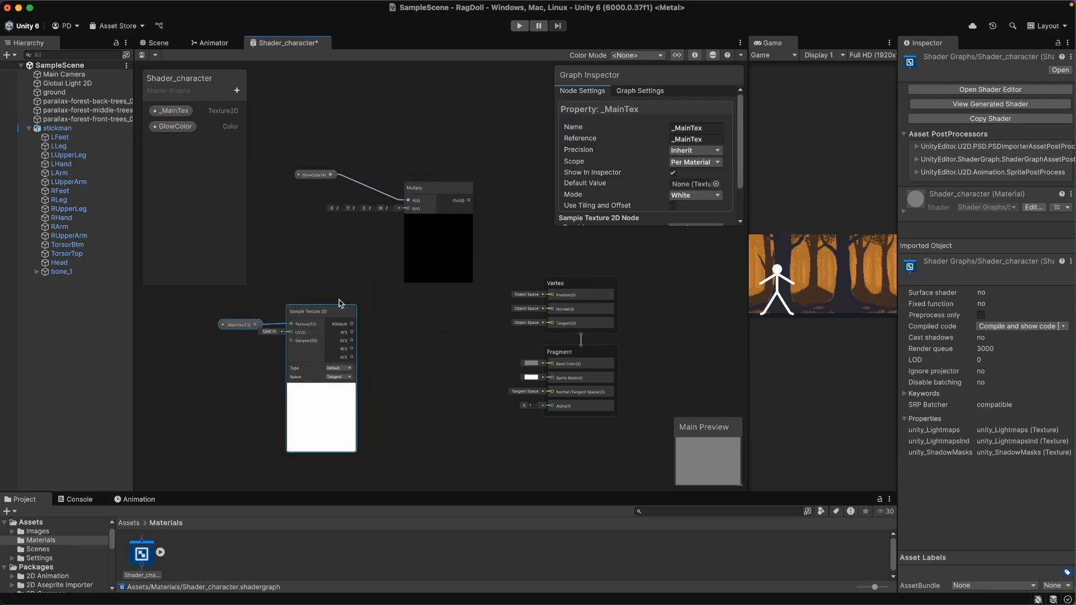
Connect the texture's RGBA to Multiply's B, its alpha to Alpha, and Multiply's output to Base Color, and save the graph.
{"action": "left_click_drag", "start_coordinate": [418, 371], "coordinate": [552, 406]}
{"action": "left_click_drag", "start_coordinate": [468, 201], "coordinate": [552, 364]}
{"action": "left_click", "coordinate": [477, 333]}
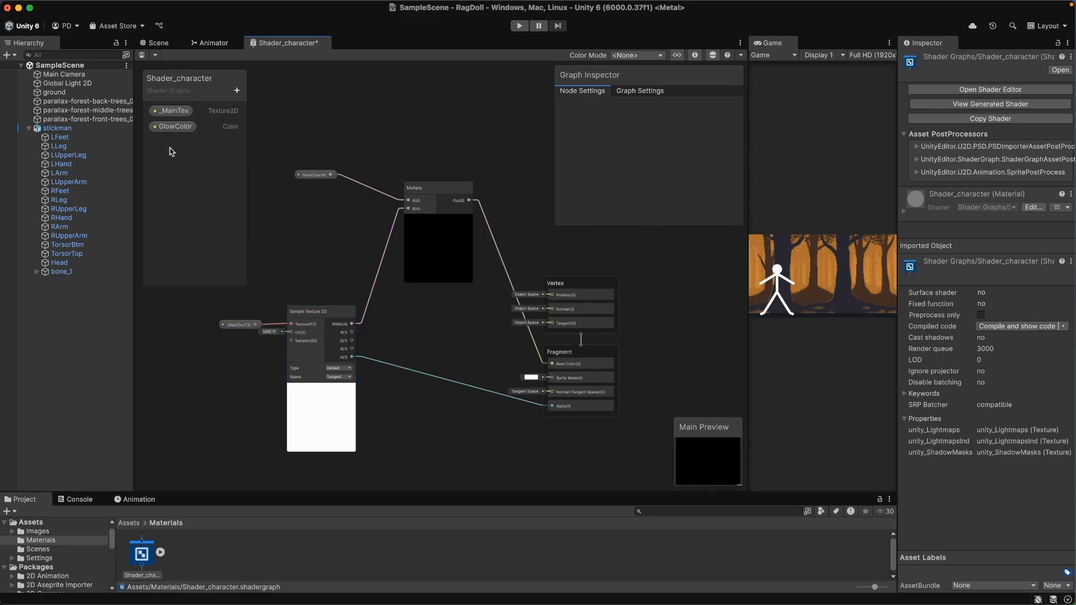
{"action": "left_click", "coordinate": [142, 55]}
{"action": "left_click", "coordinate": [150, 42]}
Create a material from the Shader_character graph in the Materials folder.
{"action": "left_click", "coordinate": [48, 337]}
{"action": "left_click", "coordinate": [57, 128]}
{"action": "left_click_drag", "start_coordinate": [124, 492], "coordinate": [125, 455]}
{"action": "right_click", "coordinate": [138, 516]}
{"action": "mouse_move", "coordinate": [241, 273]}
{"action": "left_click", "coordinate": [311, 284]}
Set the character material's GlowColor to light turquoise.
{"action": "left_click", "coordinate": [1023, 127]}
{"action": "left_click_drag", "start_coordinate": [991, 197], "coordinate": [978, 183]}
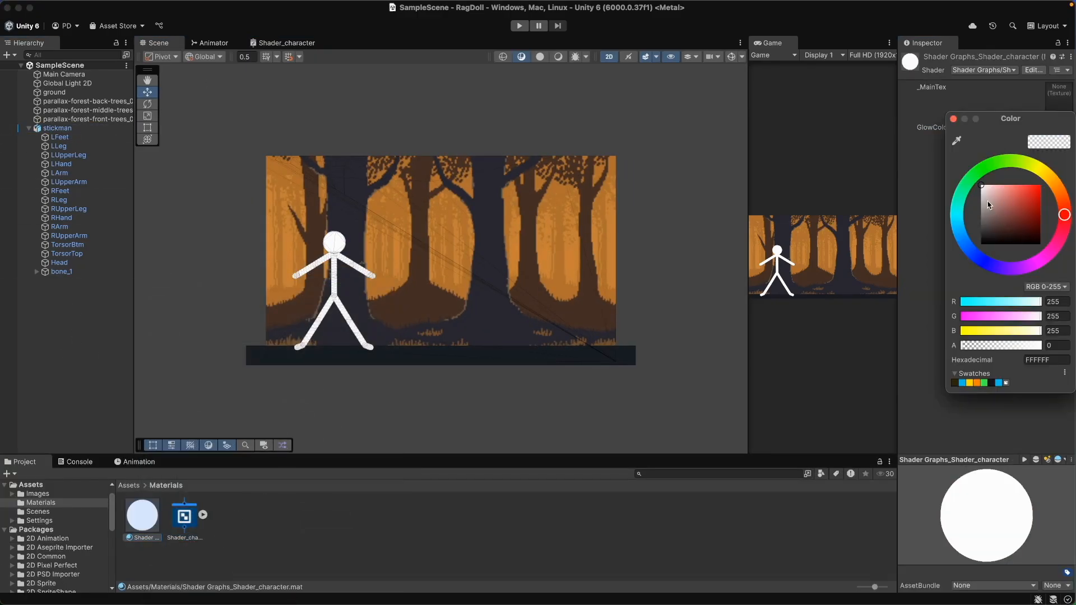
{"action": "left_click", "coordinate": [957, 211]}
{"action": "left_click", "coordinate": [1013, 188]}
{"action": "left_click", "coordinate": [244, 521]}
Apply the character material to the stickman's head, torso, arms, hands, legs and feet.
{"action": "left_click_drag", "start_coordinate": [336, 252], "coordinate": [299, 340]}
{"action": "left_click_drag", "start_coordinate": [344, 312], "coordinate": [252, 439]}
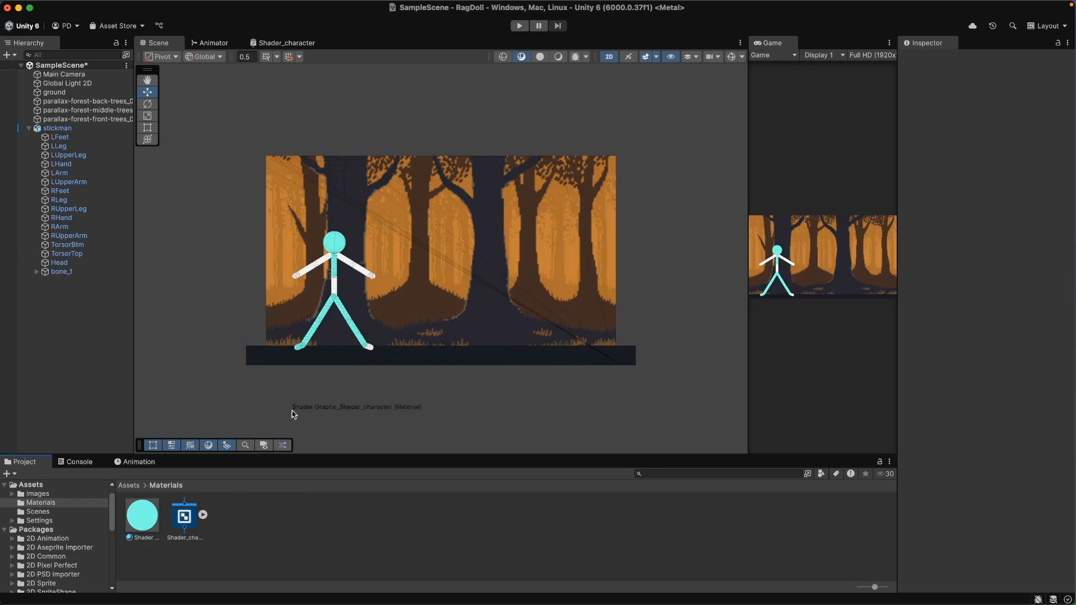
{"action": "left_click_drag", "start_coordinate": [145, 516], "coordinate": [325, 260]}
{"action": "left_click_drag", "start_coordinate": [144, 516], "coordinate": [334, 288]}
{"action": "left_click_drag", "start_coordinate": [146, 515], "coordinate": [341, 262]}
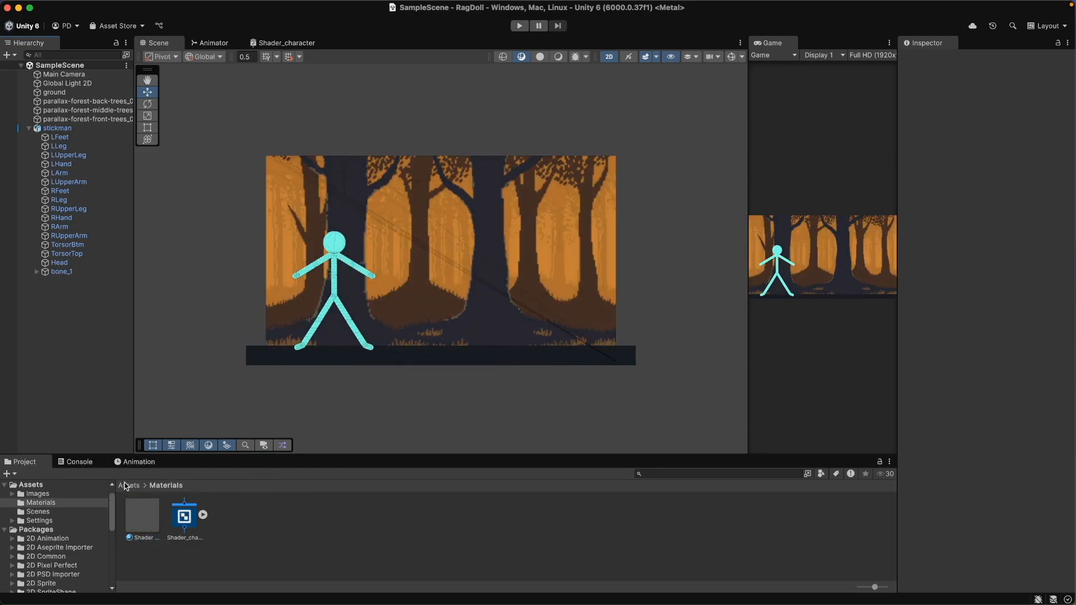
Set the character material's GlowColor to white.
{"action": "left_click", "coordinate": [147, 523]}
{"action": "left_click", "coordinate": [1020, 128]}
{"action": "left_click_drag", "start_coordinate": [999, 212], "coordinate": [982, 183]}
{"action": "left_click", "coordinate": [926, 221]}
{"action": "left_click", "coordinate": [75, 347]}
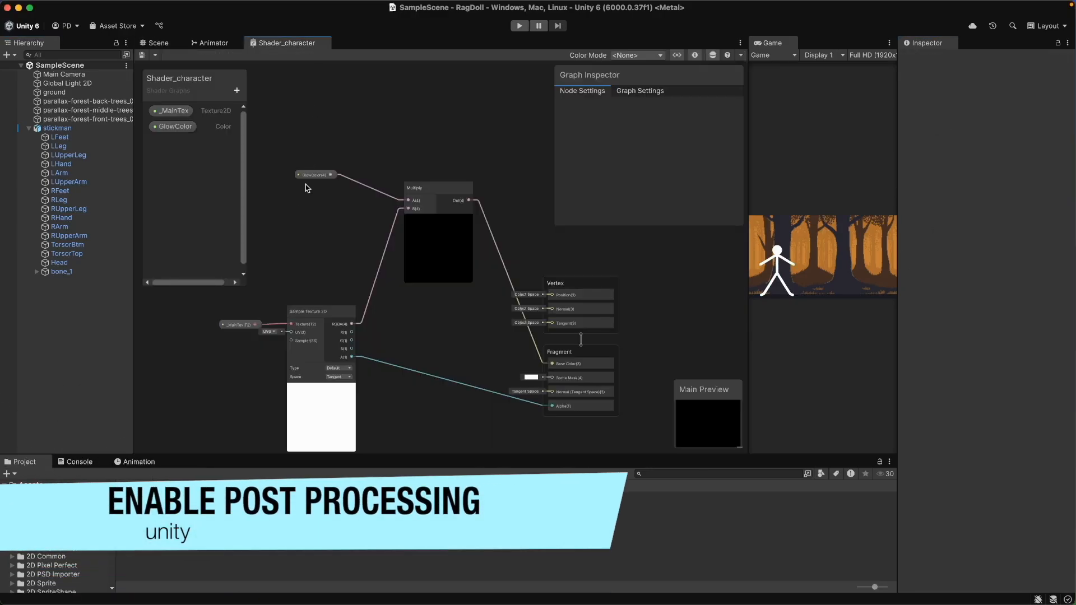
Set the GlowColor property's mode to HDR in the Shader_character graph and save the graph.
{"action": "left_click", "coordinate": [312, 175]}
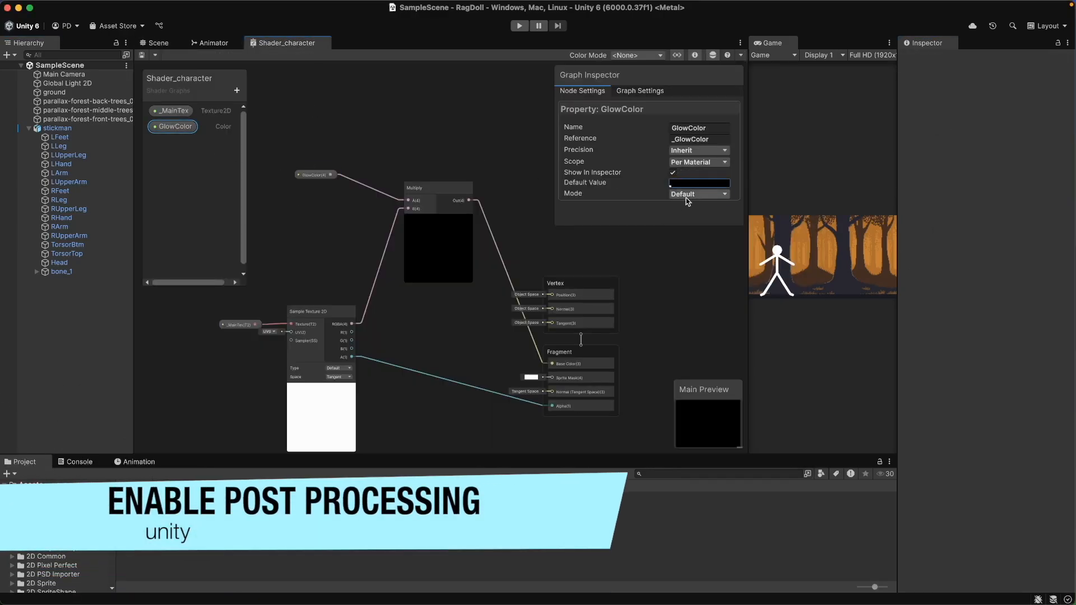
{"action": "left_click", "coordinate": [144, 55]}
{"action": "left_click", "coordinate": [157, 43]}
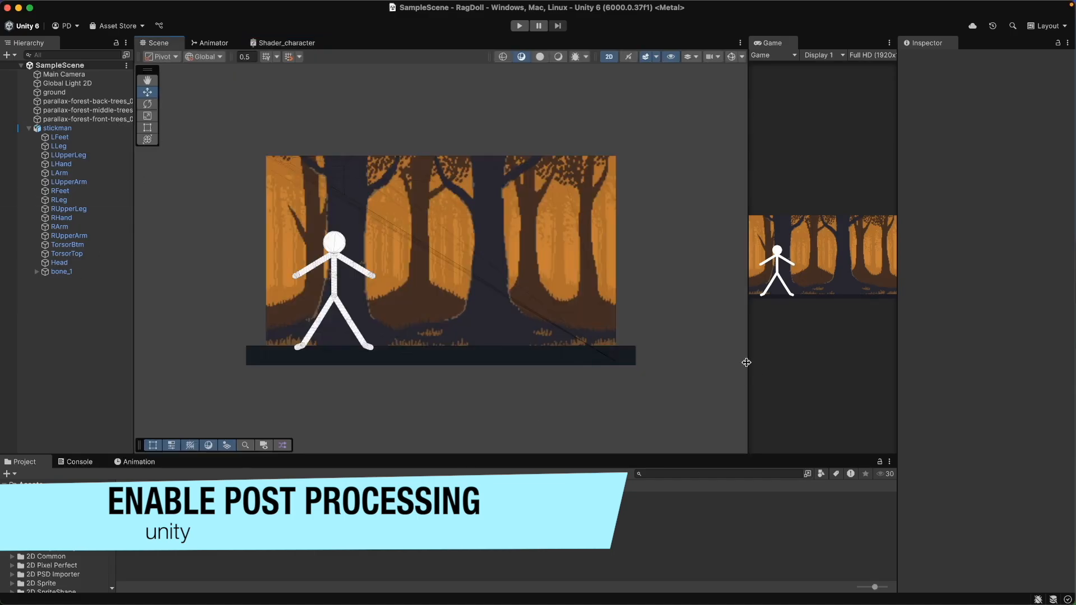
Review the Scene view's effects and gizmo options and the character material's settings.
{"action": "left_click_drag", "start_coordinate": [747, 363], "coordinate": [623, 361]}
{"action": "left_click", "coordinate": [607, 57]}
{"action": "left_click", "coordinate": [618, 57]}
{"action": "left_click", "coordinate": [532, 57]}
{"action": "left_click", "coordinate": [531, 57]}
{"action": "left_click", "coordinate": [607, 57]}
{"action": "left_click", "coordinate": [143, 515]}
{"action": "left_click", "coordinate": [651, 523]}
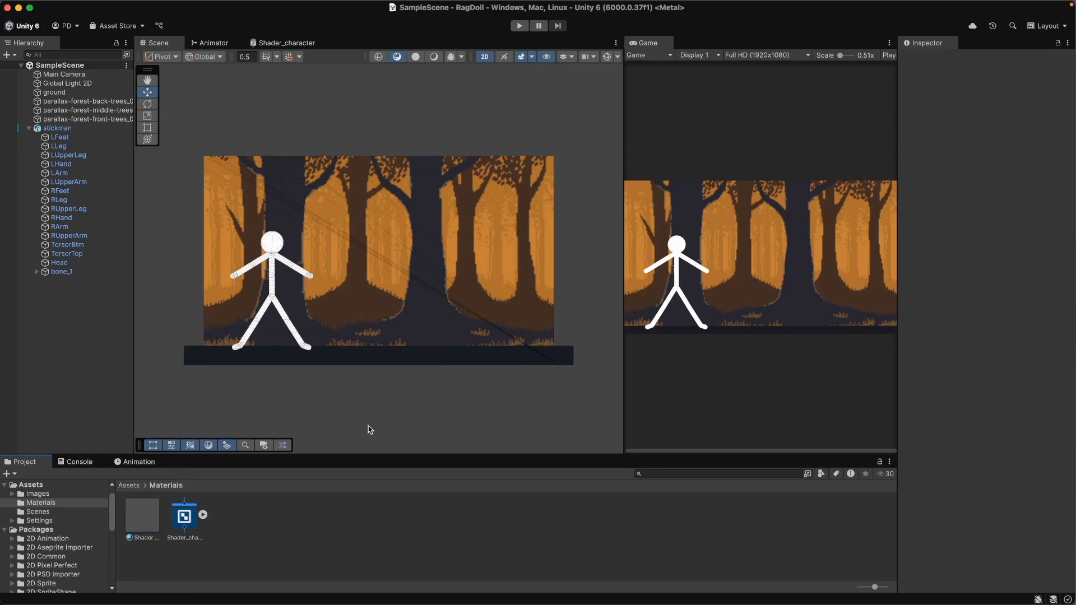
Add a Global Volume with a new profile and a Bloom override, and enable Post Processing on the Main Camera.
{"action": "left_click", "coordinate": [30, 128]}
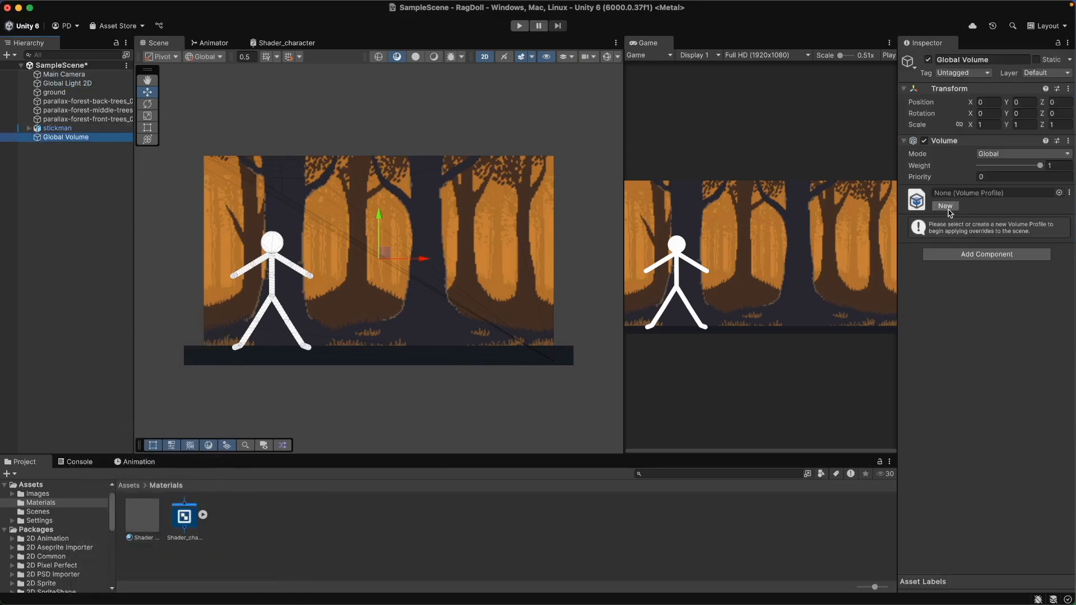
{"action": "left_click", "coordinate": [947, 212]}
{"action": "left_click", "coordinate": [989, 228]}
{"action": "left_click", "coordinate": [947, 300]}
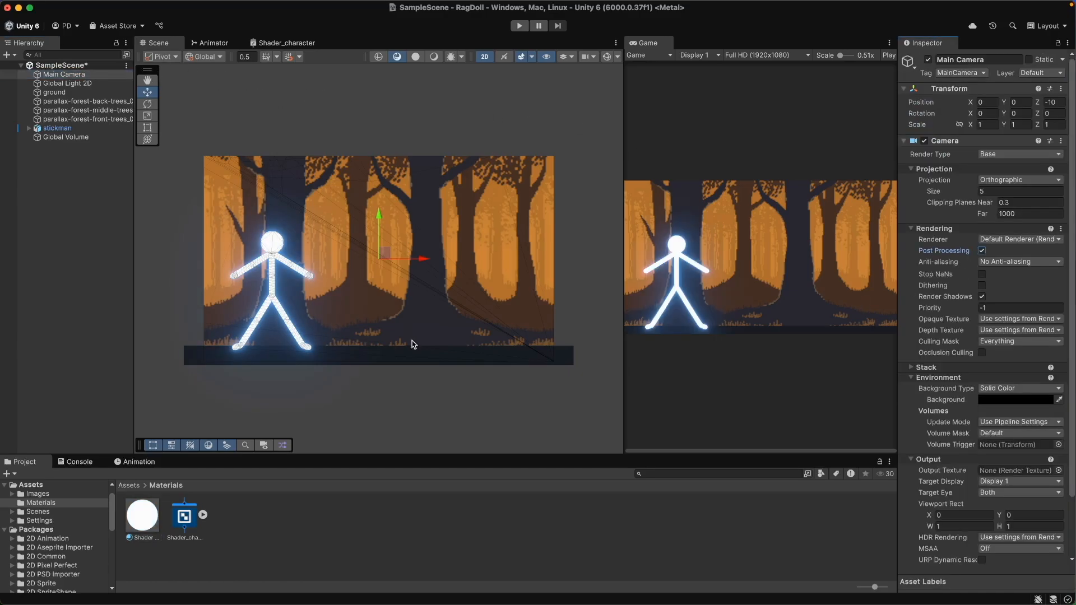
Set the character material's HDR GlowColor to white.
{"action": "left_click", "coordinate": [143, 515]}
{"action": "left_click", "coordinate": [1023, 127]}
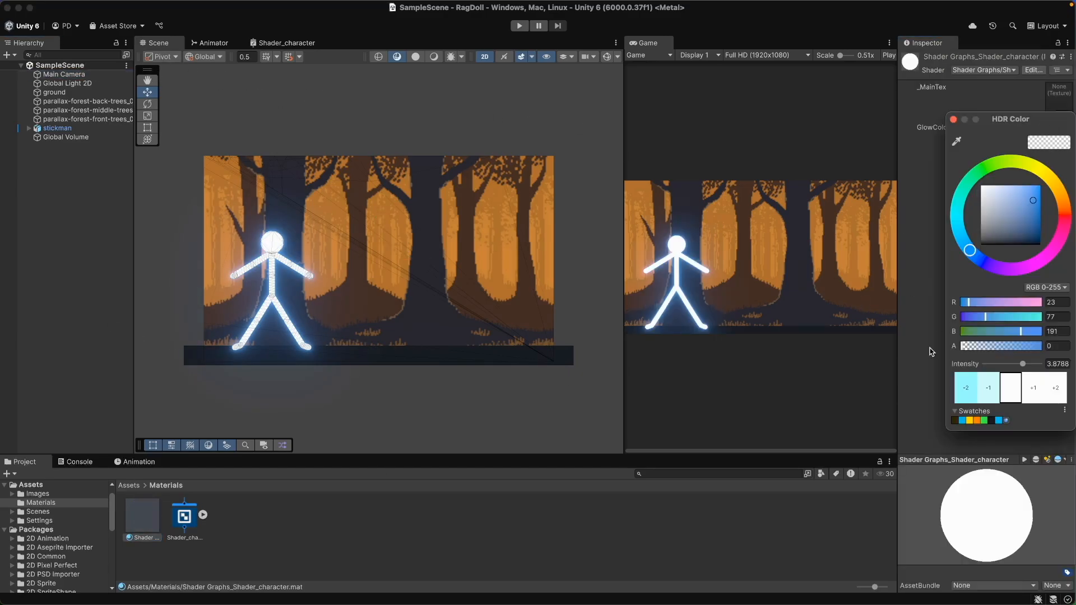
{"action": "left_click_drag", "start_coordinate": [997, 197], "coordinate": [971, 182]}
{"action": "left_click", "coordinate": [953, 119]}
Set the Global Volume's Bloom intensity to 0.03.
{"action": "left_click", "coordinate": [66, 137]}
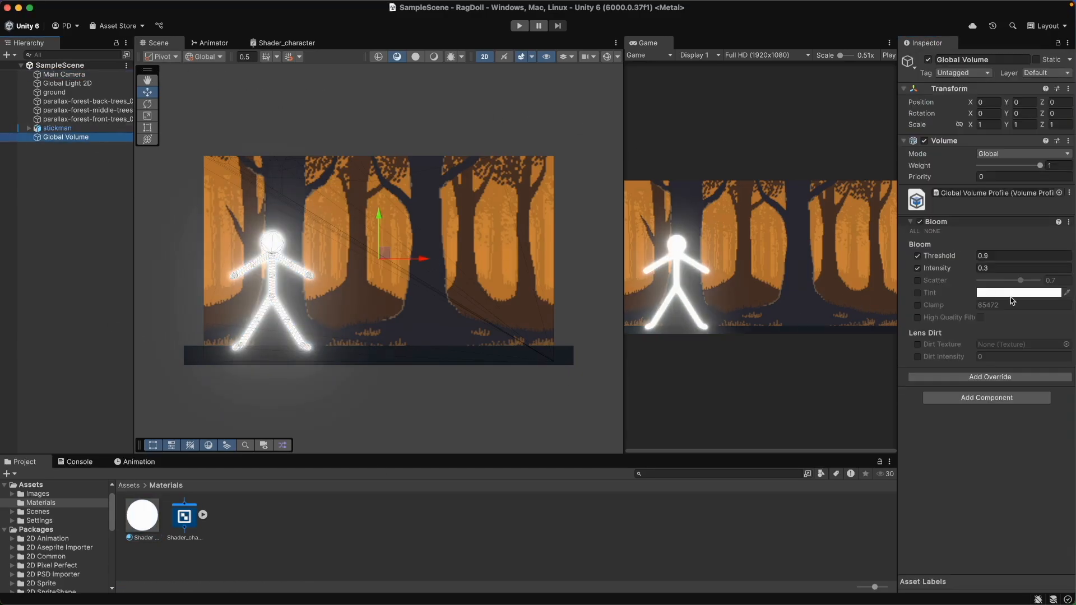
{"action": "left_click_drag", "start_coordinate": [962, 268], "coordinate": [941, 253]}
{"action": "type", "text": "0.04"}
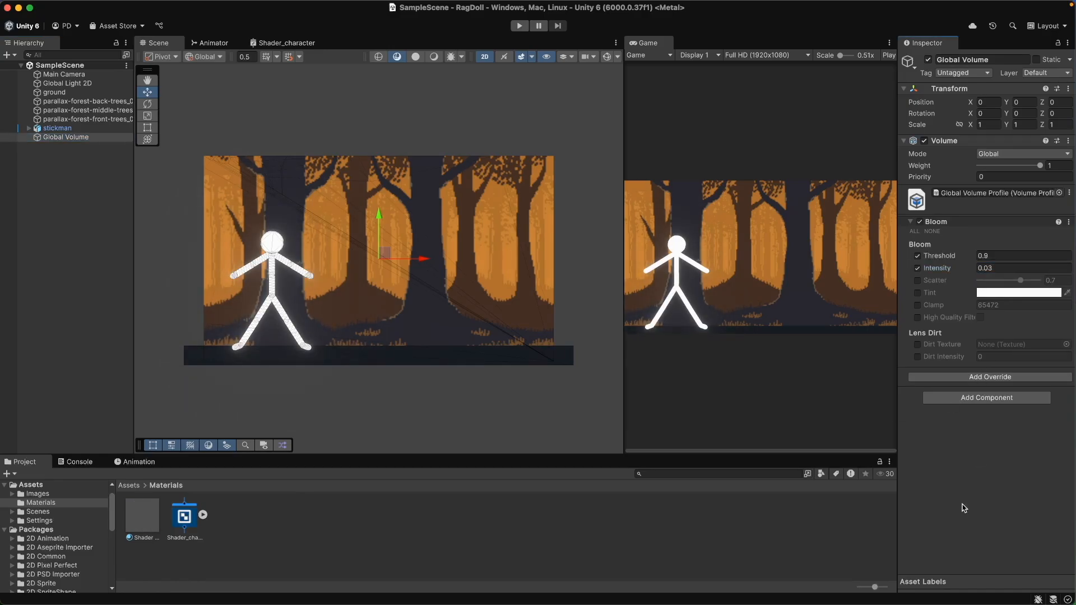
{"action": "left_click", "coordinate": [76, 372]}
Create a folder named prefab in Assets.
{"action": "left_click_drag", "start_coordinate": [623, 353], "coordinate": [523, 353]}
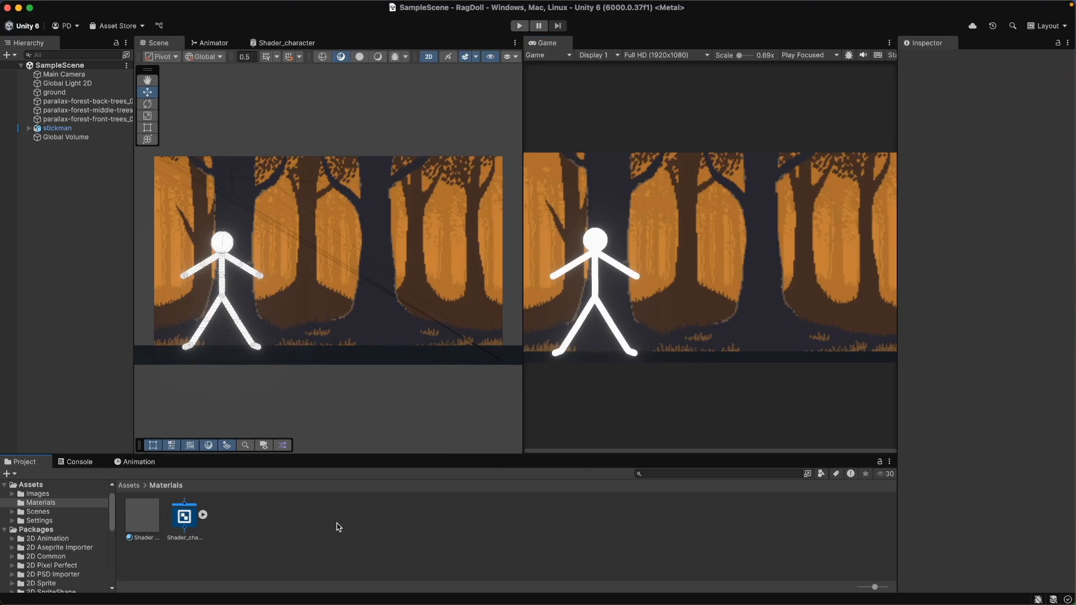
{"action": "left_click", "coordinate": [129, 485]}
{"action": "right_click", "coordinate": [518, 534]}
{"action": "mouse_move", "coordinate": [571, 273]}
{"action": "left_click", "coordinate": [688, 273]}
{"action": "type", "text": "prefab"}
{"action": "key", "text": "Return"}
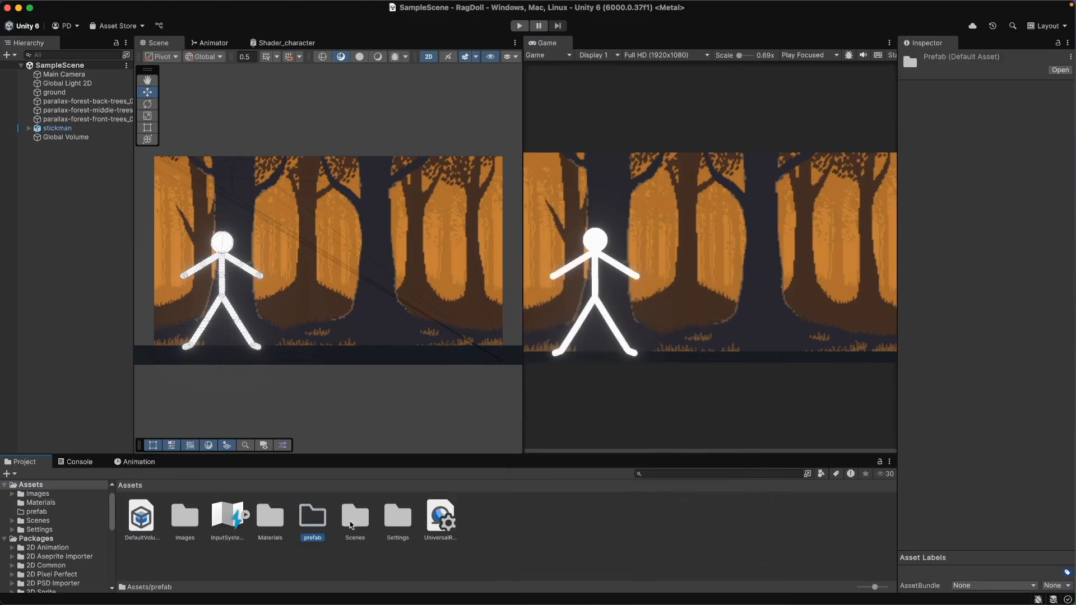
Save the scene's stickman as a prefab in the prefab folder.
{"action": "double_click", "coordinate": [310, 516]}
{"action": "left_click_drag", "start_coordinate": [56, 127], "coordinate": [142, 515]}
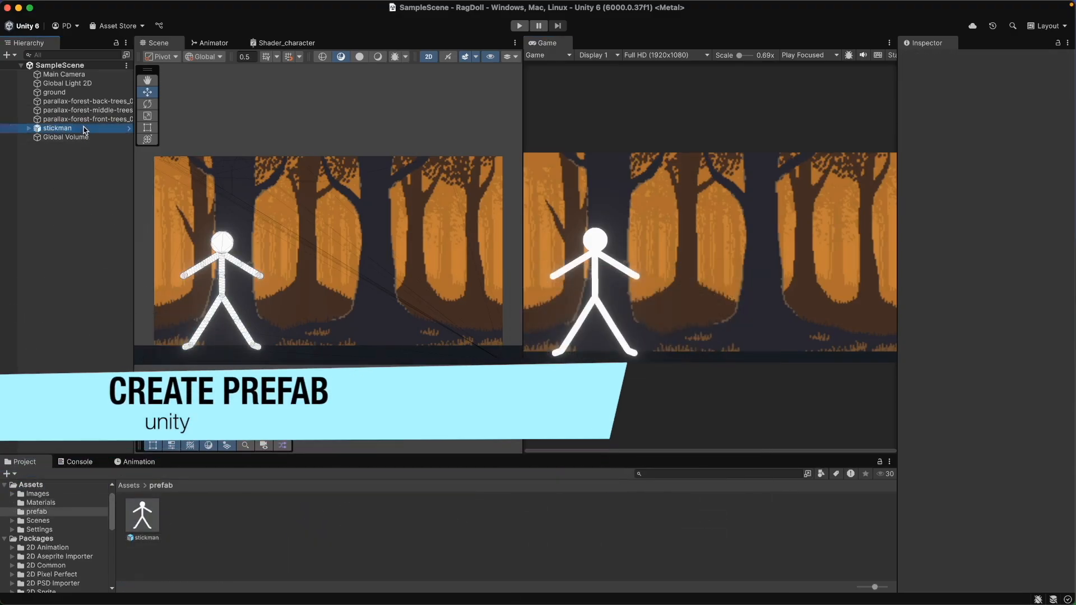
{"action": "left_click_drag", "start_coordinate": [522, 392], "coordinate": [513, 392]}
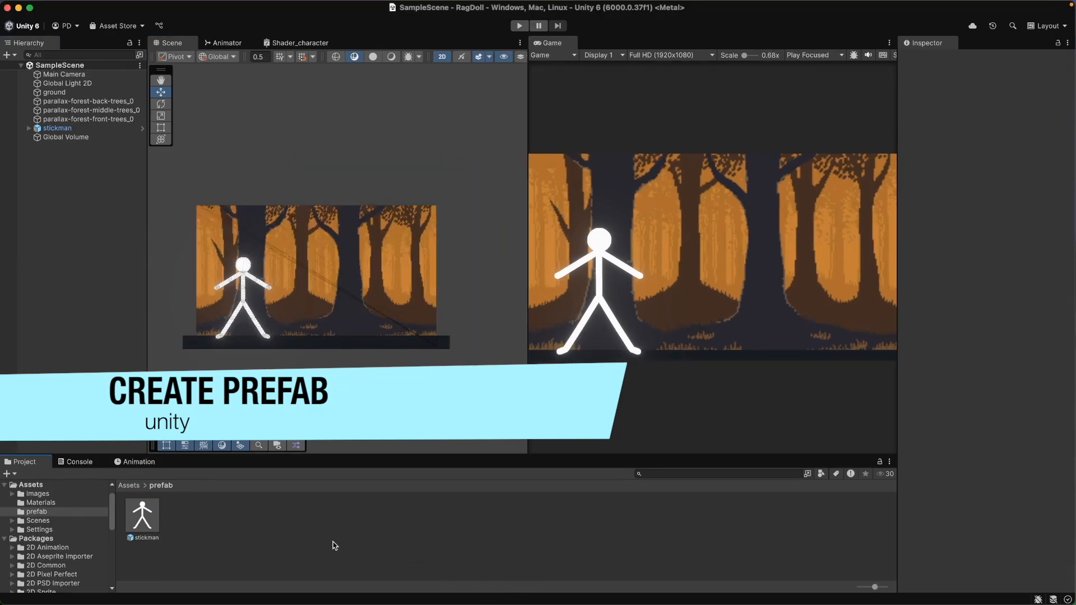
Add the first parallax-forest-lights sprite from the Environment folder to the scene, with scale 0.6 and Order in Layer 3.
{"action": "left_click", "coordinate": [47, 496]}
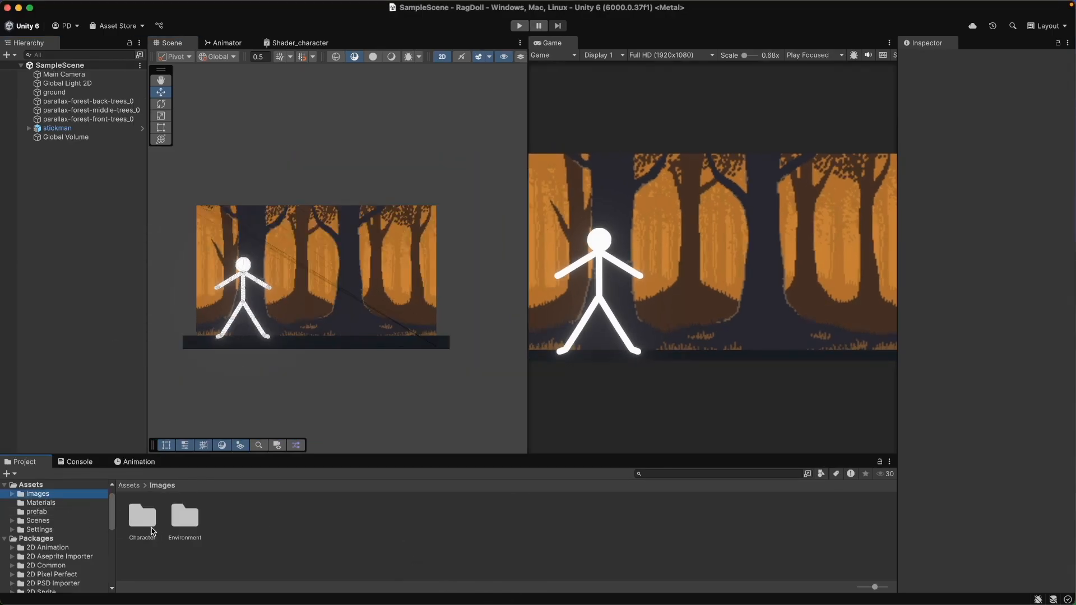
{"action": "double_click", "coordinate": [179, 524]}
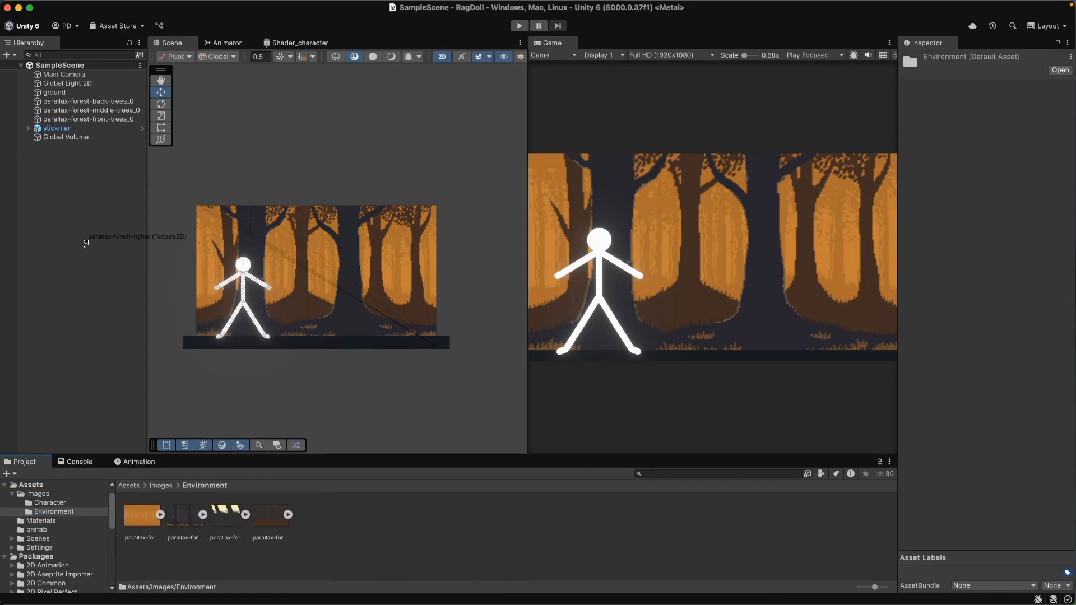
{"action": "left_click_drag", "start_coordinate": [86, 243], "coordinate": [91, 216]}
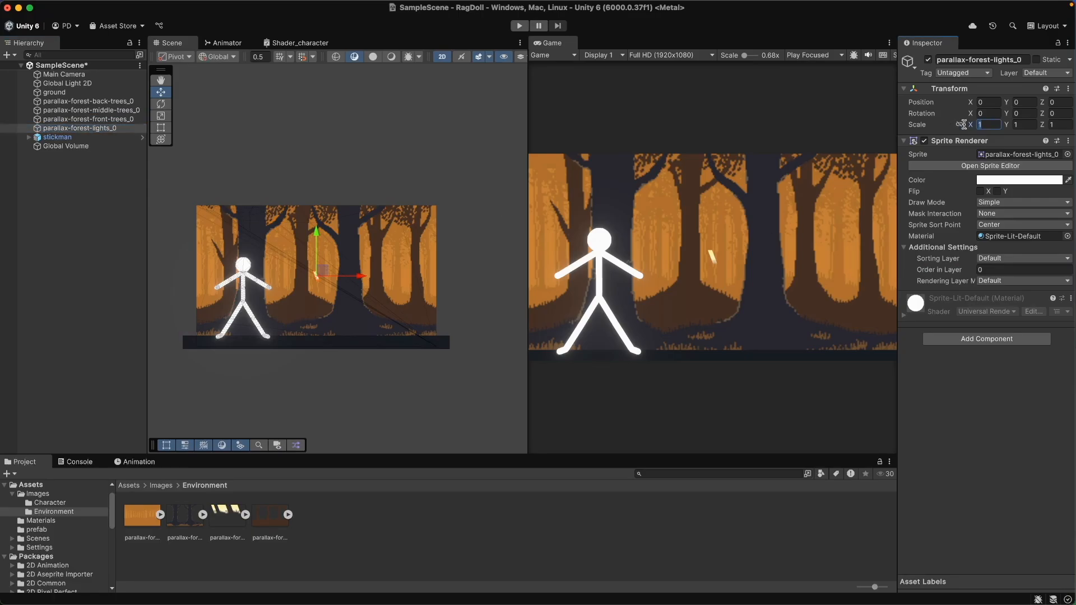
{"action": "type", "text": ".6"}
{"action": "key", "text": "Return"}
{"action": "left_click", "coordinate": [83, 266]}
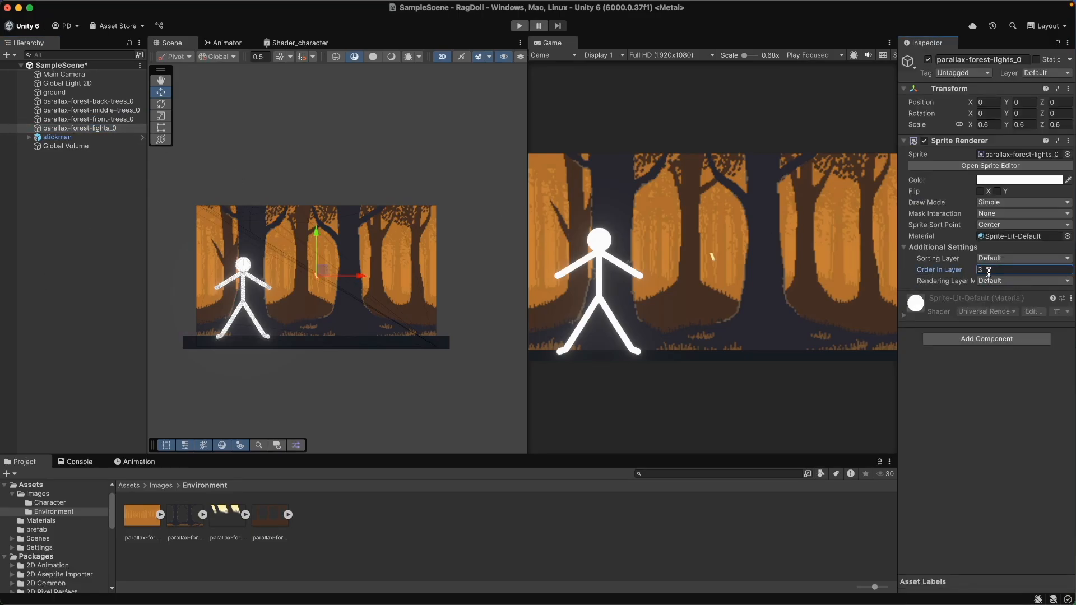
Delete parallax-forest-lights_0 from the scene and save the scene.
{"action": "left_click", "coordinate": [115, 130]}
{"action": "left_click", "coordinate": [118, 128]}
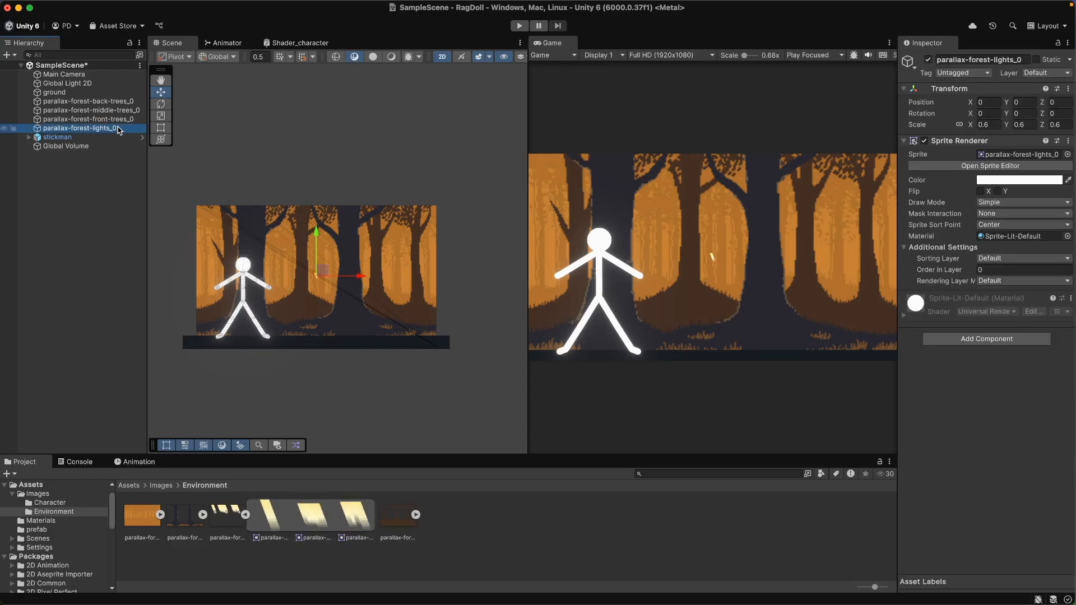
{"action": "key", "text": "super+BackSpace"}
{"action": "key", "text": "super+s"}
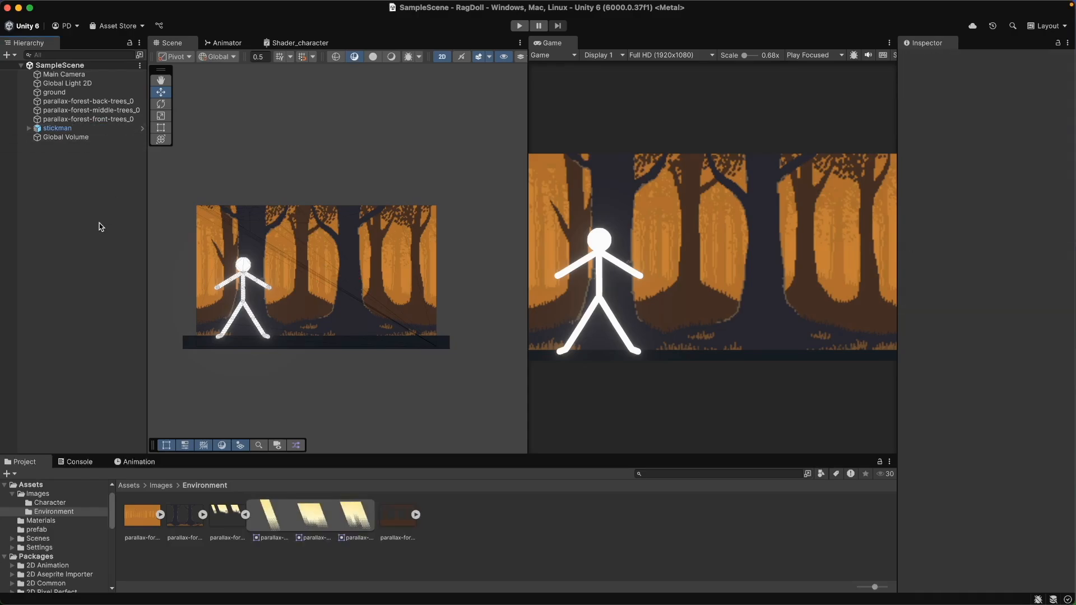
Set the parallax-forest-lights texture's Sprite Mode to Single and add the whole sprite to the scene.
{"action": "left_click", "coordinate": [1006, 121]}
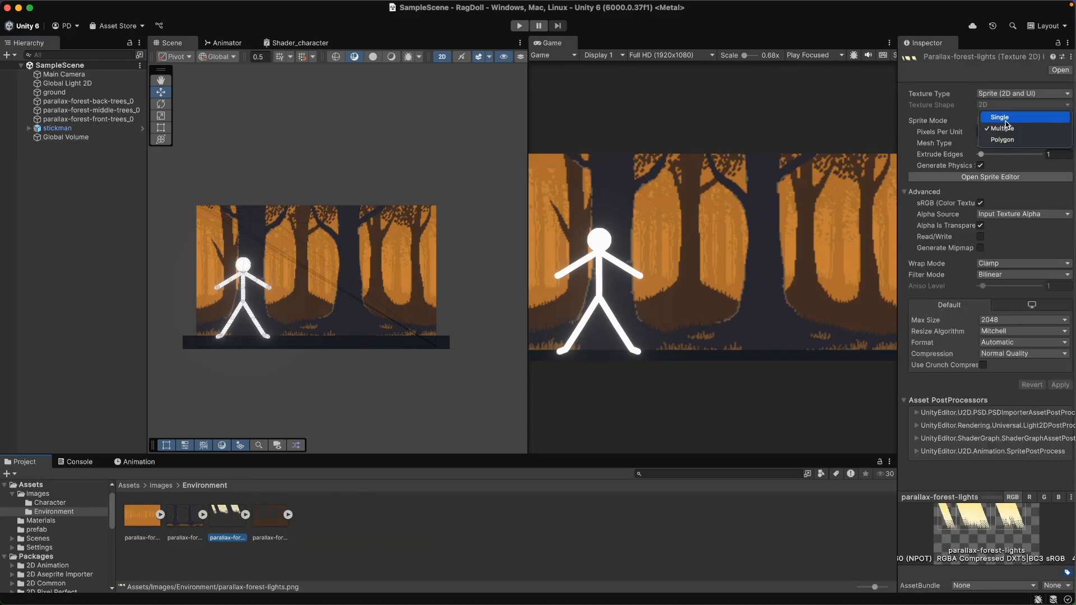
{"action": "left_click", "coordinate": [1007, 117]}
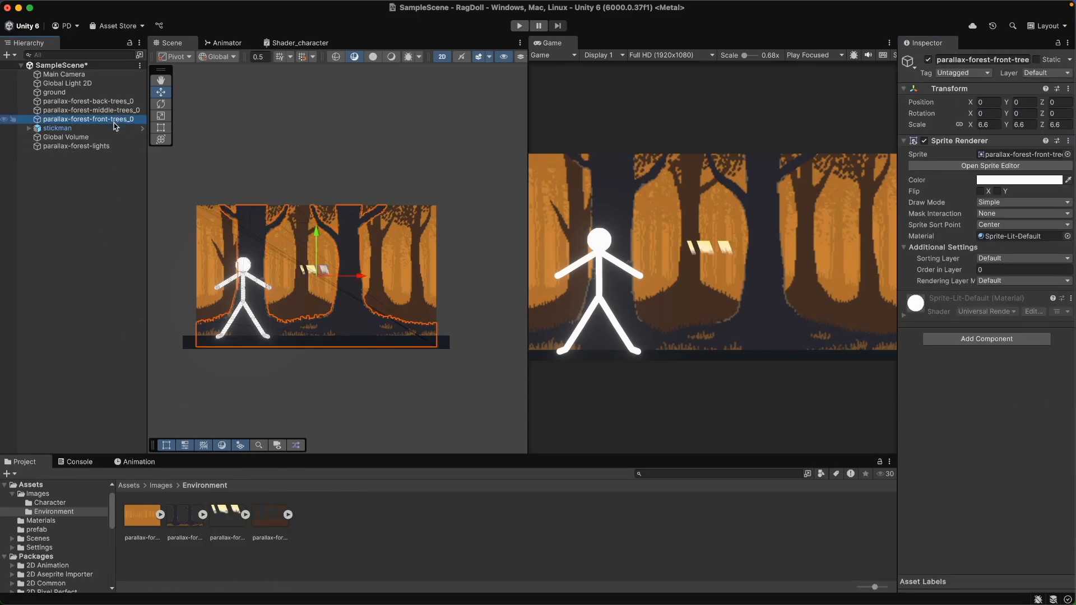
{"action": "left_click", "coordinate": [90, 146]}
Scale parallax-forest-lights to about 6.59 on all axes, position it behind the nearer trees, and save the scene.
{"action": "left_click_drag", "start_coordinate": [307, 275], "coordinate": [329, 295]}
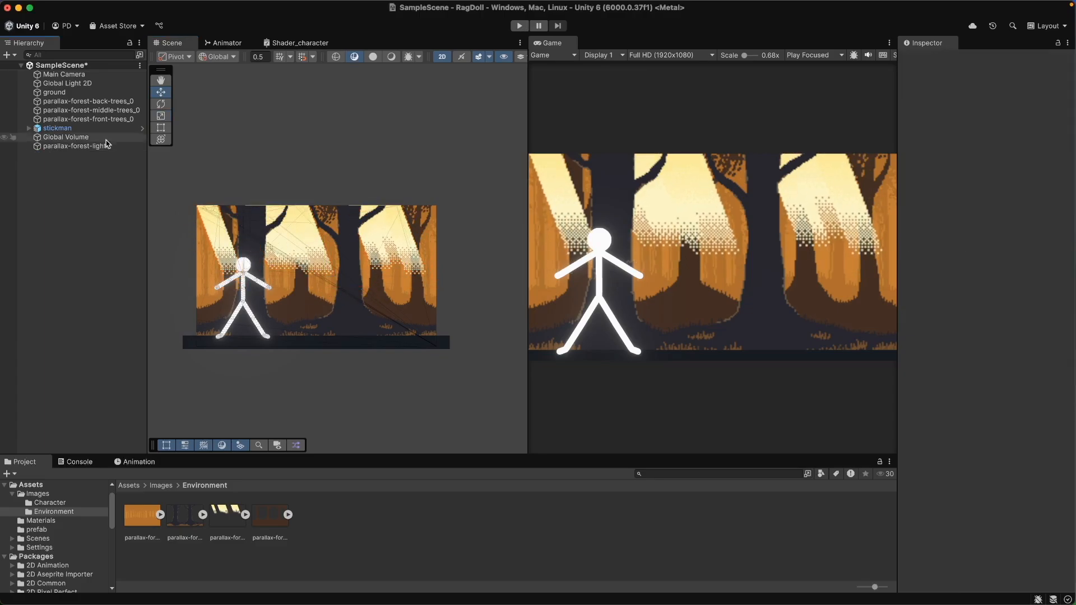
{"action": "left_click", "coordinate": [105, 145]}
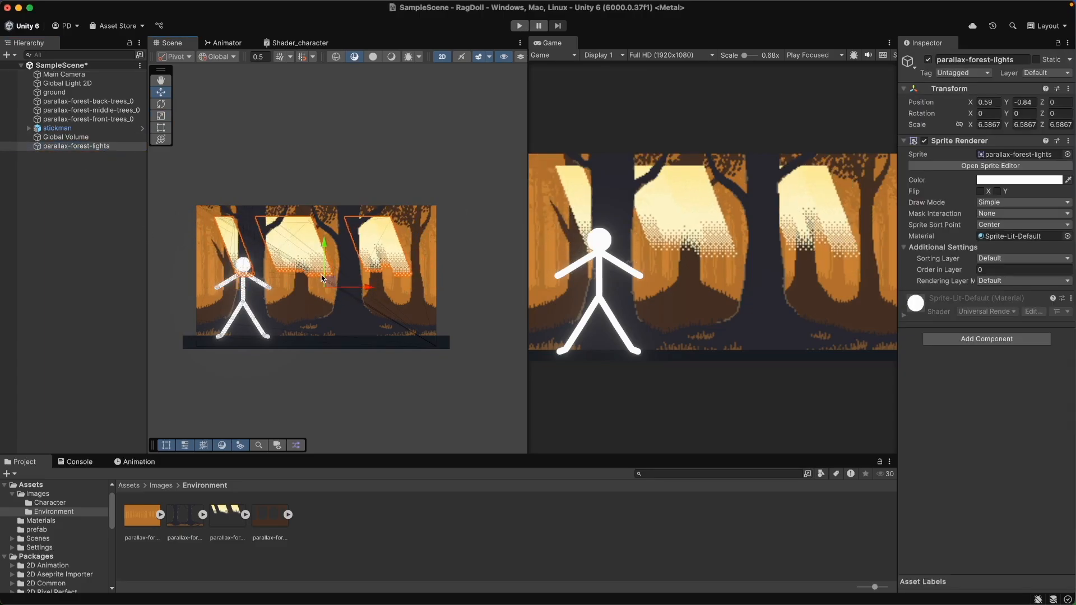
{"action": "left_click", "coordinate": [114, 313]}
{"action": "key", "text": "super+s"}
{"action": "left_click", "coordinate": [108, 103]}
{"action": "left_click", "coordinate": [69, 217]}
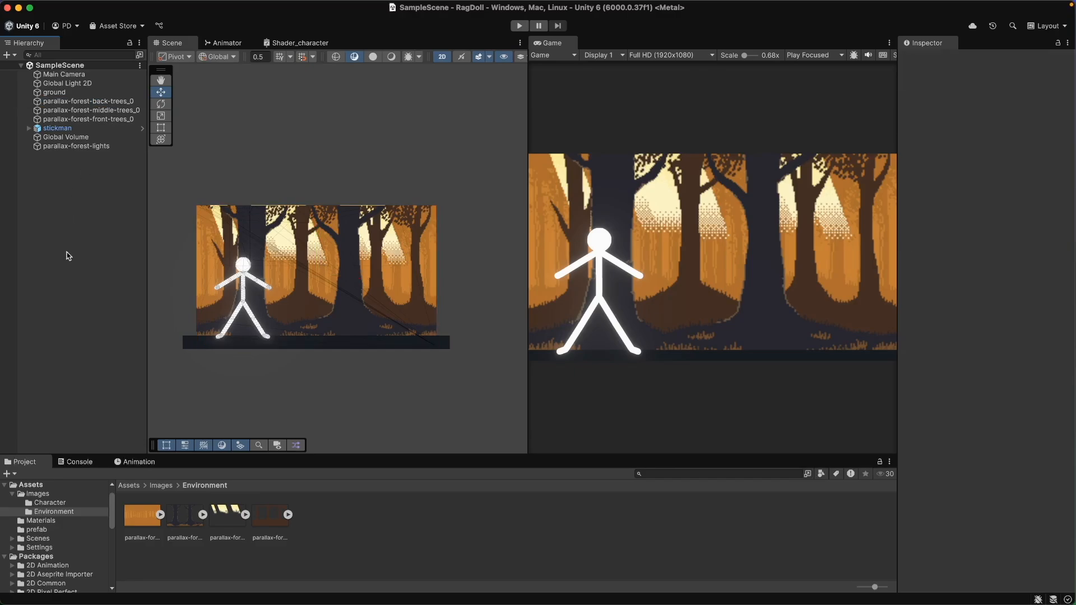
Create an animation clip named Idle for the stickman in the Character folder and start recording keyframes.
{"action": "left_click_drag", "start_coordinate": [529, 368], "coordinate": [498, 368]}
{"action": "left_click", "coordinate": [134, 462]}
{"action": "left_click", "coordinate": [57, 128]}
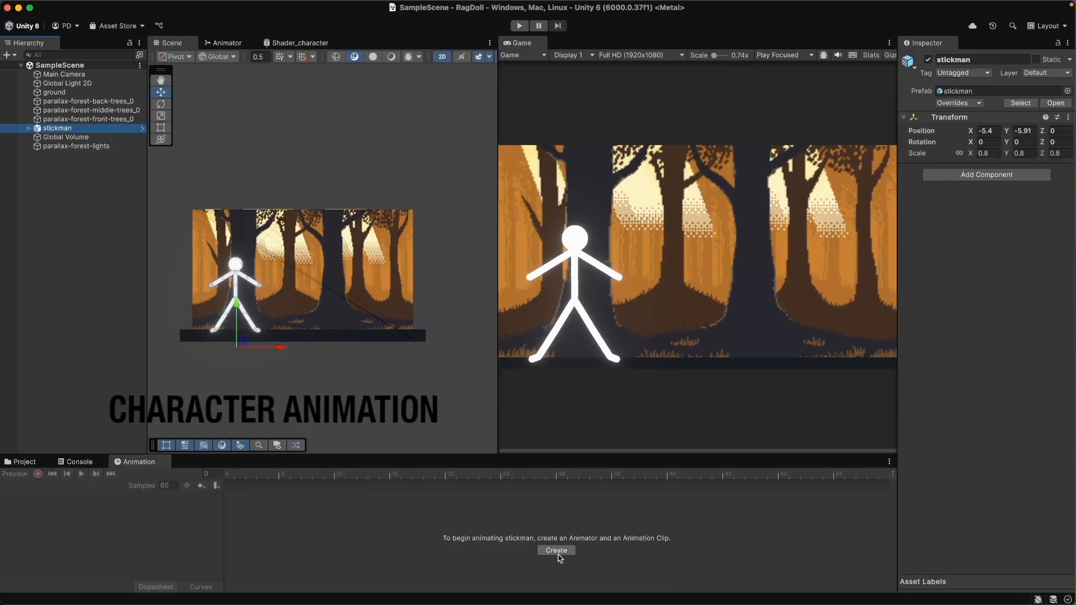
{"action": "left_click", "coordinate": [556, 550]}
{"action": "left_click", "coordinate": [577, 130]}
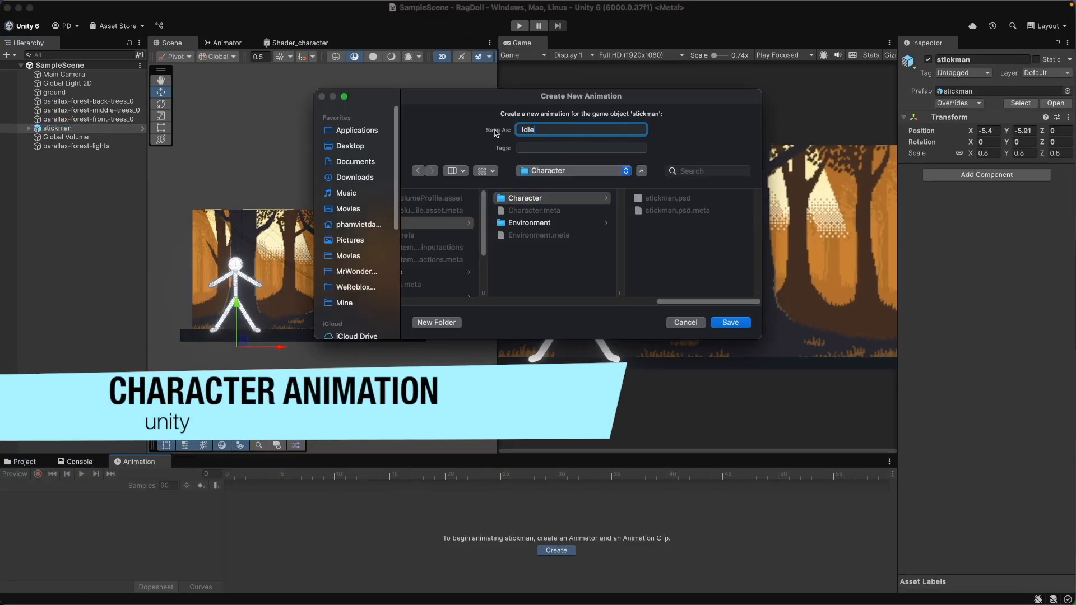
{"action": "key", "text": "Return"}
{"action": "left_click", "coordinate": [94, 291]}
{"action": "left_click", "coordinate": [57, 128]}
{"action": "left_click", "coordinate": [38, 474]}
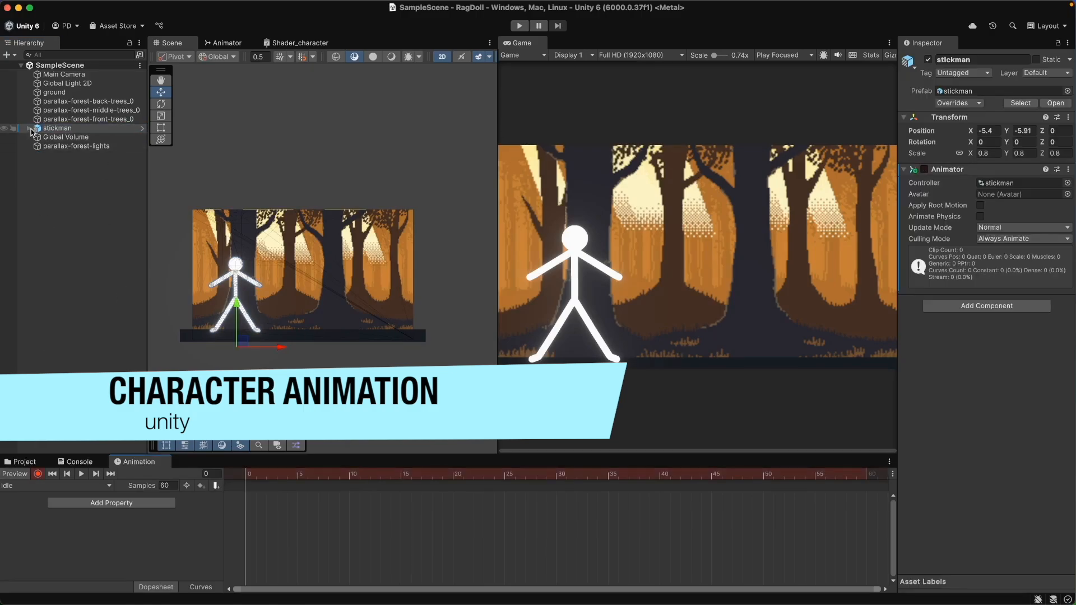
Rotate the stickman's arm, leg and foot bones into an upright standing pose at frame 0 of the Idle clip.
{"action": "left_click", "coordinate": [29, 128]}
{"action": "left_click_drag", "start_coordinate": [148, 362], "coordinate": [176, 363]}
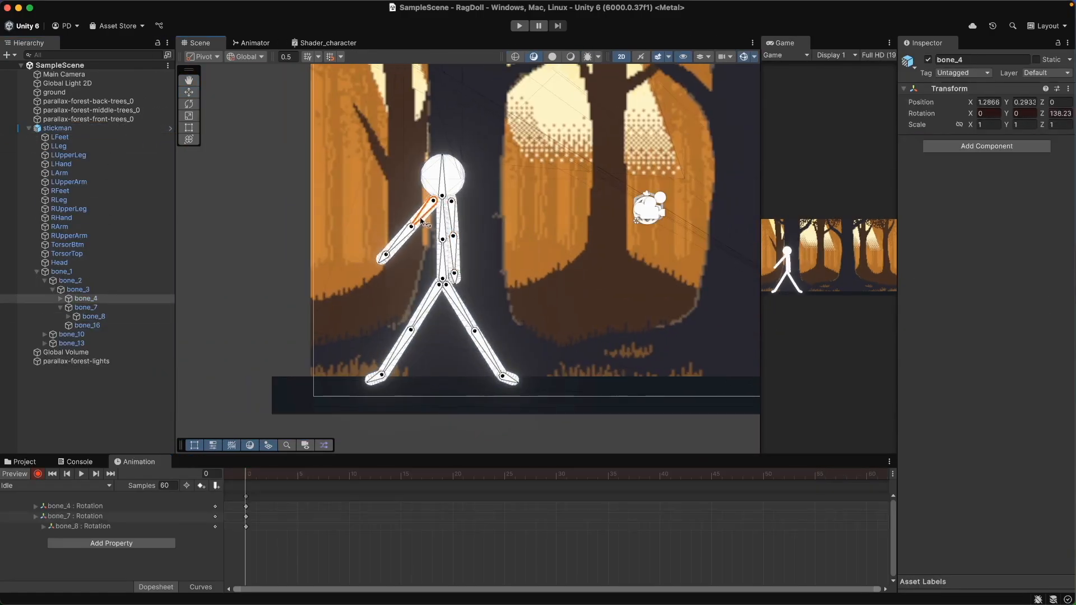
{"action": "left_click_drag", "start_coordinate": [499, 383], "coordinate": [461, 396]}
{"action": "left_click_drag", "start_coordinate": [426, 304], "coordinate": [439, 310]}
{"action": "left_click_drag", "start_coordinate": [431, 400], "coordinate": [460, 398]}
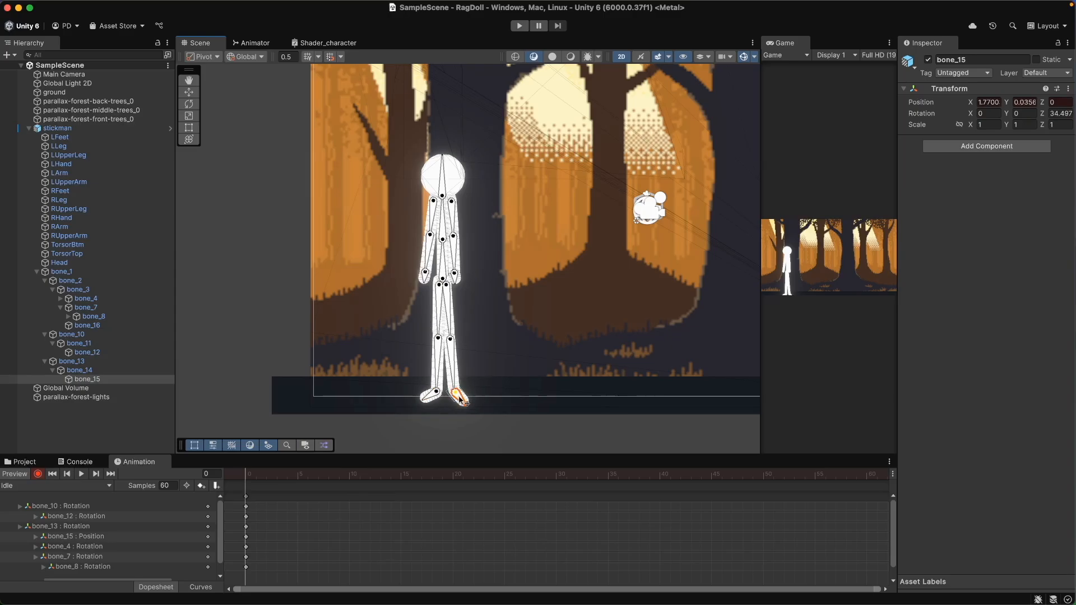
{"action": "left_click_drag", "start_coordinate": [431, 219], "coordinate": [433, 219]}
{"action": "left_click_drag", "start_coordinate": [461, 398], "coordinate": [466, 395]}
{"action": "left_click_drag", "start_coordinate": [438, 314], "coordinate": [437, 313]}
Adjust the head bone and move the two upper-arm bones, bone_4 and bone_7, closer to the torso.
{"action": "left_click", "coordinate": [447, 171]}
{"action": "left_click", "coordinate": [442, 175]}
{"action": "key", "text": "w"}
{"action": "mouse_move", "coordinate": [443, 154]}
{"action": "left_mouse_down"}
{"action": "mouse_move", "coordinate": [443, 141]}
{"action": "mouse_move", "coordinate": [443, 153]}
{"action": "left_mouse_up"}
{"action": "left_click", "coordinate": [453, 190]}
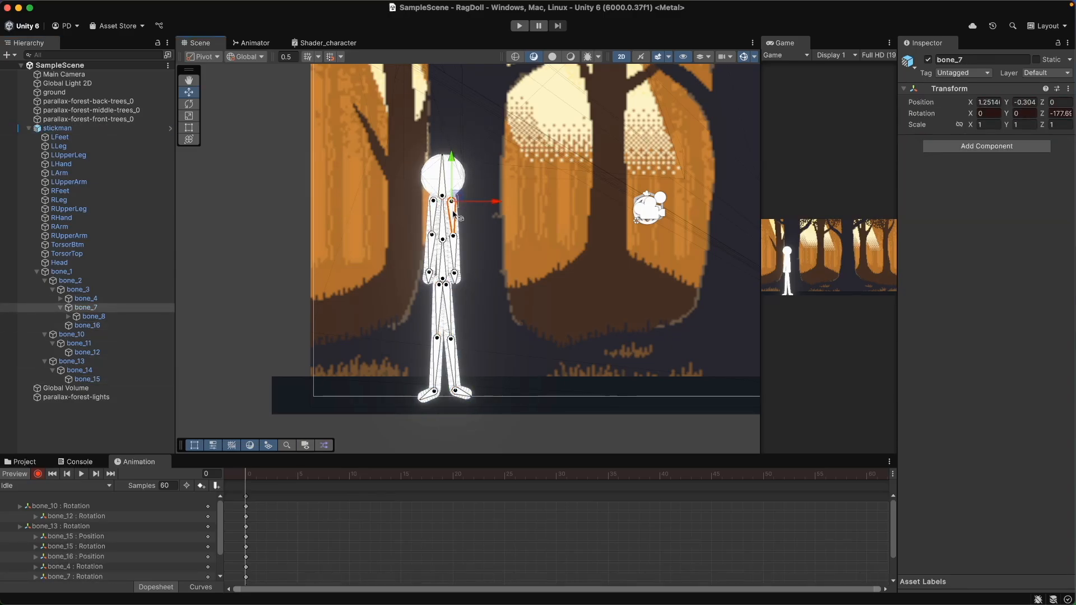
{"action": "left_click", "coordinate": [437, 199]}
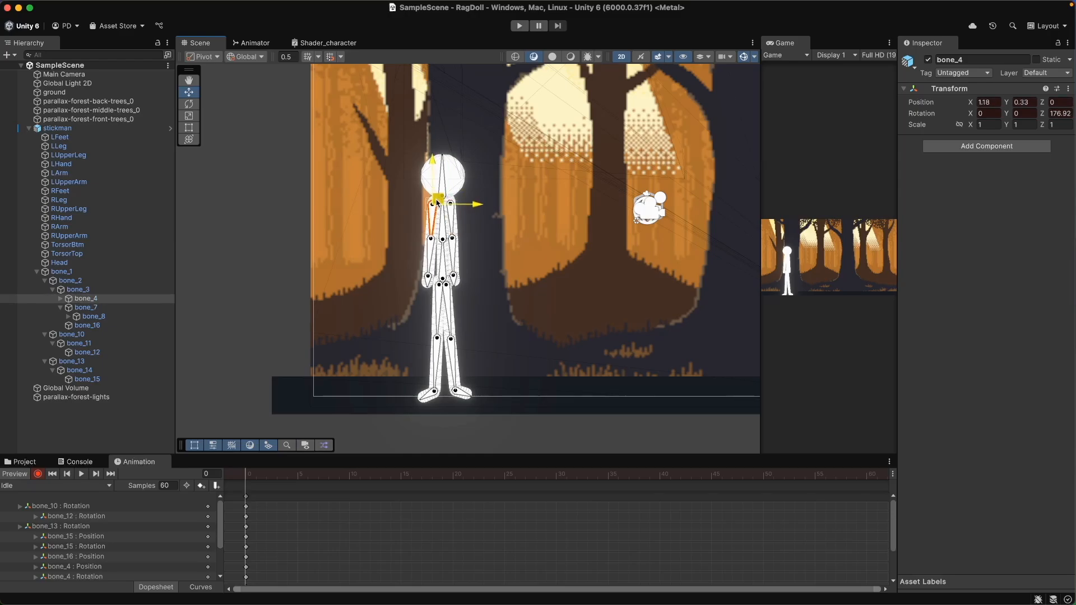
{"action": "left_click", "coordinate": [453, 209]}
{"action": "left_click", "coordinate": [440, 223]}
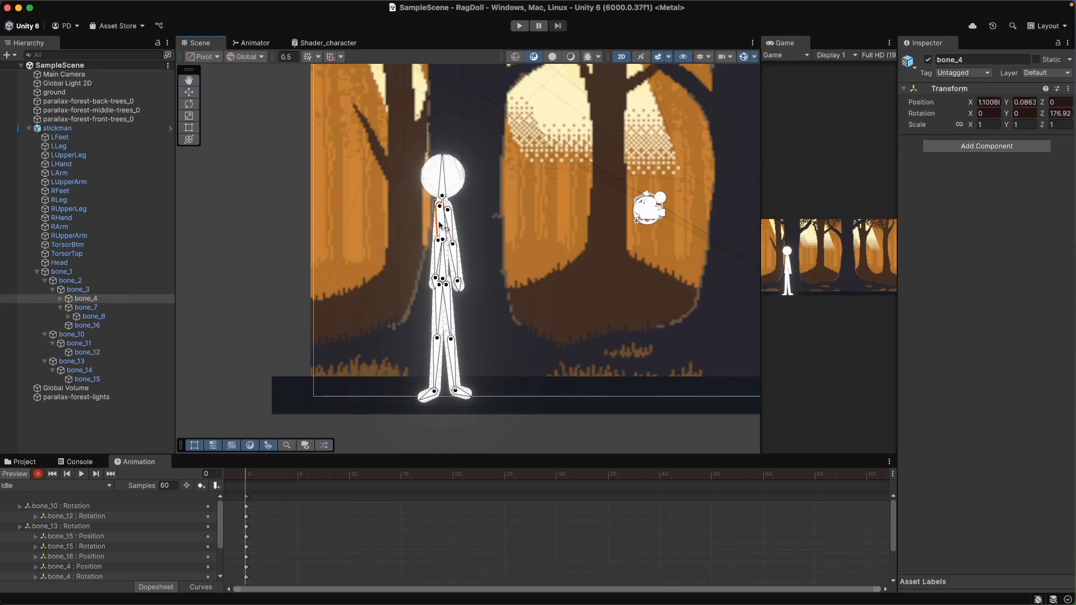
{"action": "left_click", "coordinate": [58, 128]}
{"action": "left_click_drag", "start_coordinate": [443, 271], "coordinate": [435, 303]}
{"action": "key", "text": "super+z"}
{"action": "key", "text": "super+z"}
Fine-tune the positions of the upper-leg bones, bone_10 and bone_13, at the hips to finish the Idle pose.
{"action": "left_click", "coordinate": [448, 296]}
{"action": "left_click", "coordinate": [443, 273]}
{"action": "left_click", "coordinate": [447, 293]}
{"action": "left_click", "coordinate": [439, 292]}
{"action": "left_click", "coordinate": [446, 291]}
{"action": "scroll", "coordinate": [447, 292], "scroll_direction": "up", "scroll_amount": 5}
{"action": "scroll", "coordinate": [437, 306], "scroll_direction": "down", "scroll_amount": 5}
{"action": "left_click", "coordinate": [278, 413]}
{"action": "left_click_drag", "start_coordinate": [760, 320], "coordinate": [446, 348]}
{"action": "left_click", "coordinate": [29, 128]}
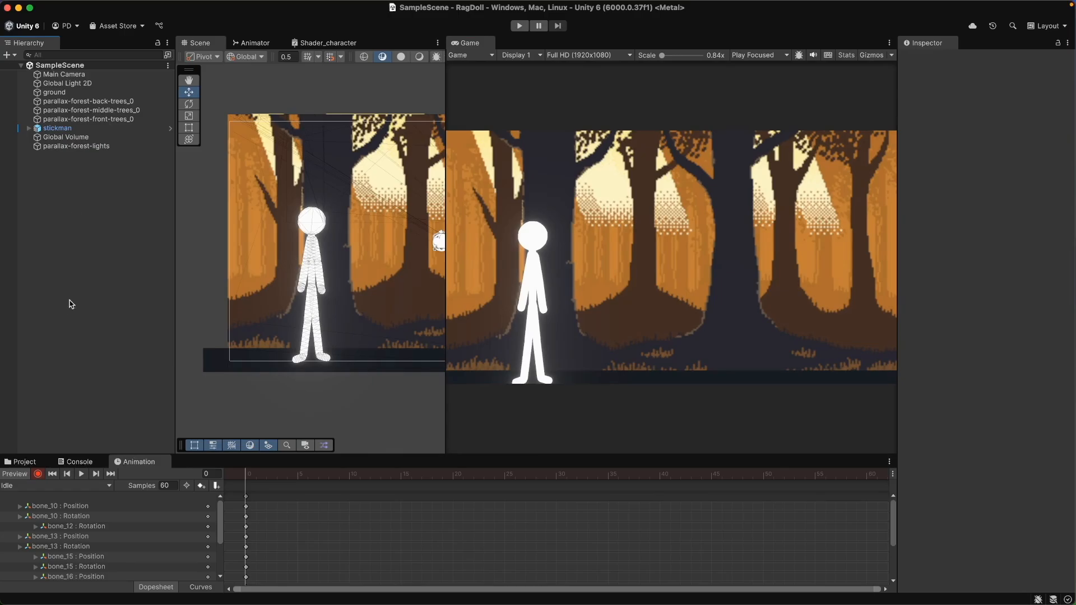
Apply the stickman instance's overrides to its prefab and save the scene.
{"action": "left_click", "coordinate": [62, 128]}
{"action": "left_click", "coordinate": [959, 103]}
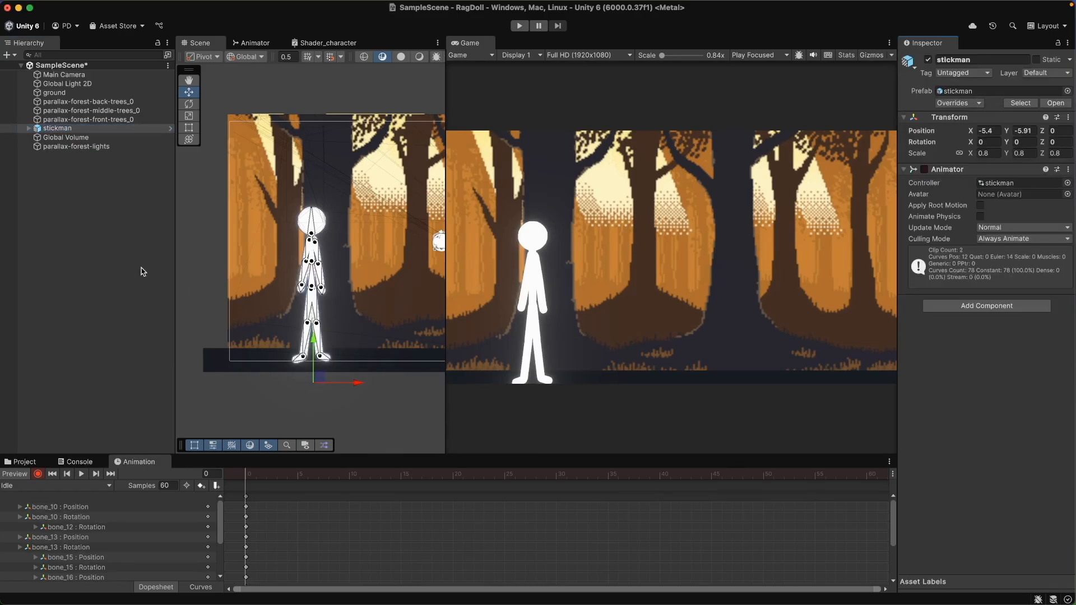
{"action": "key", "text": "super+s"}
{"action": "left_click", "coordinate": [97, 129]}
{"action": "left_click", "coordinate": [96, 168]}
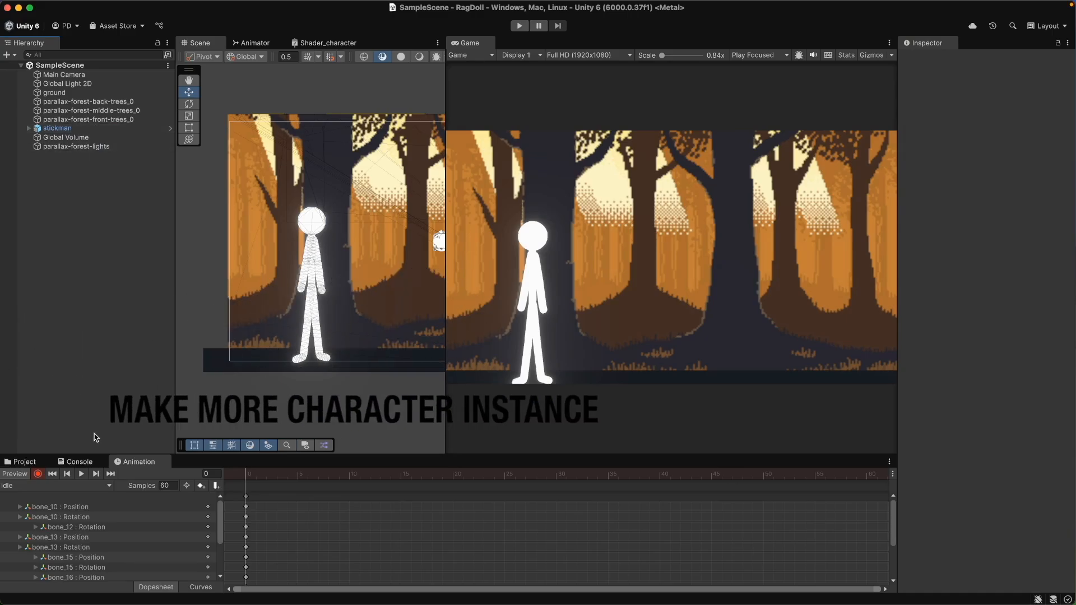
Add a second instance of the stickman prefab to the scene and rename it stickman_boss.
{"action": "left_click", "coordinate": [34, 463]}
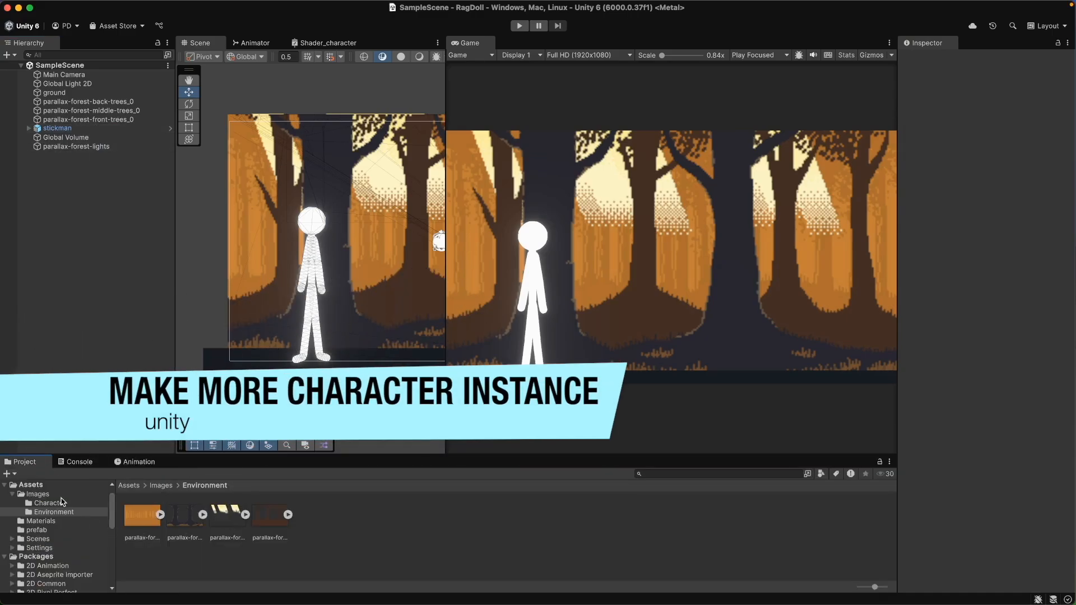
{"action": "left_click", "coordinate": [36, 530]}
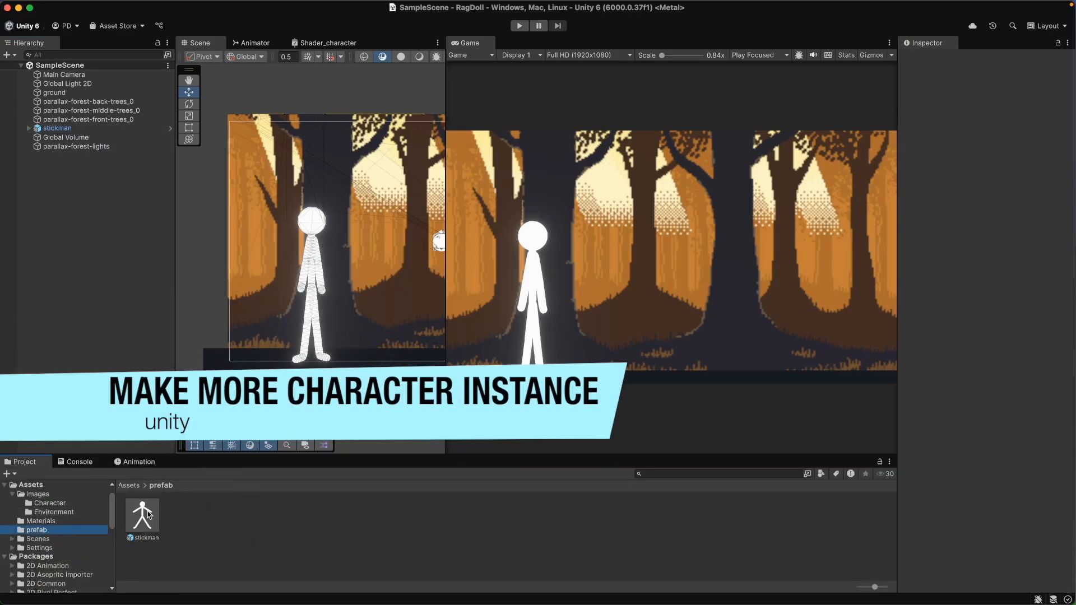
{"action": "left_click", "coordinate": [146, 515]}
{"action": "left_click_drag", "start_coordinate": [147, 514], "coordinate": [131, 299]}
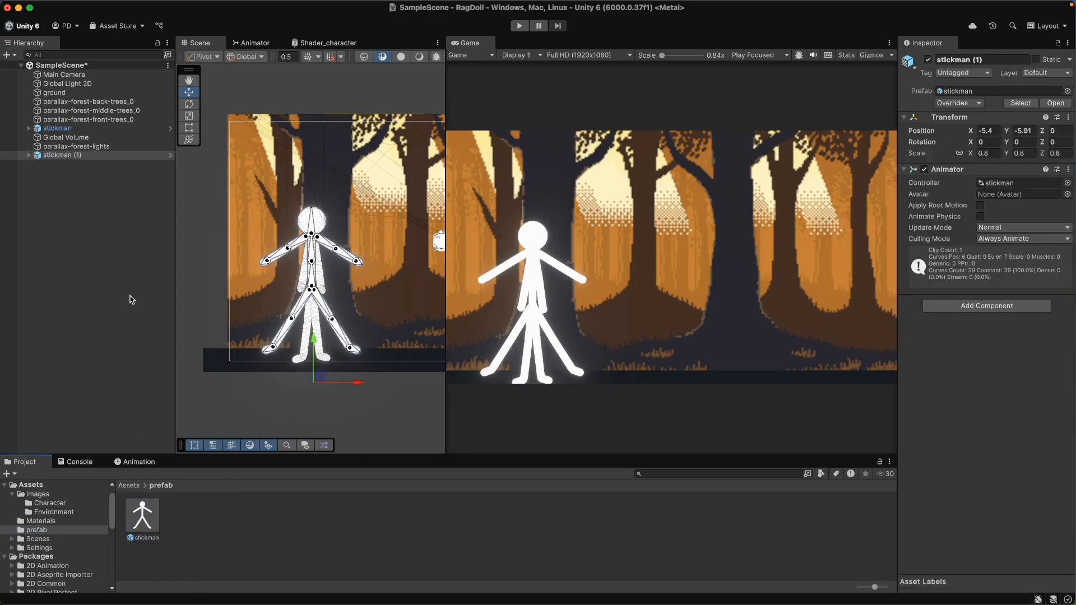
{"action": "left_click", "coordinate": [77, 156]}
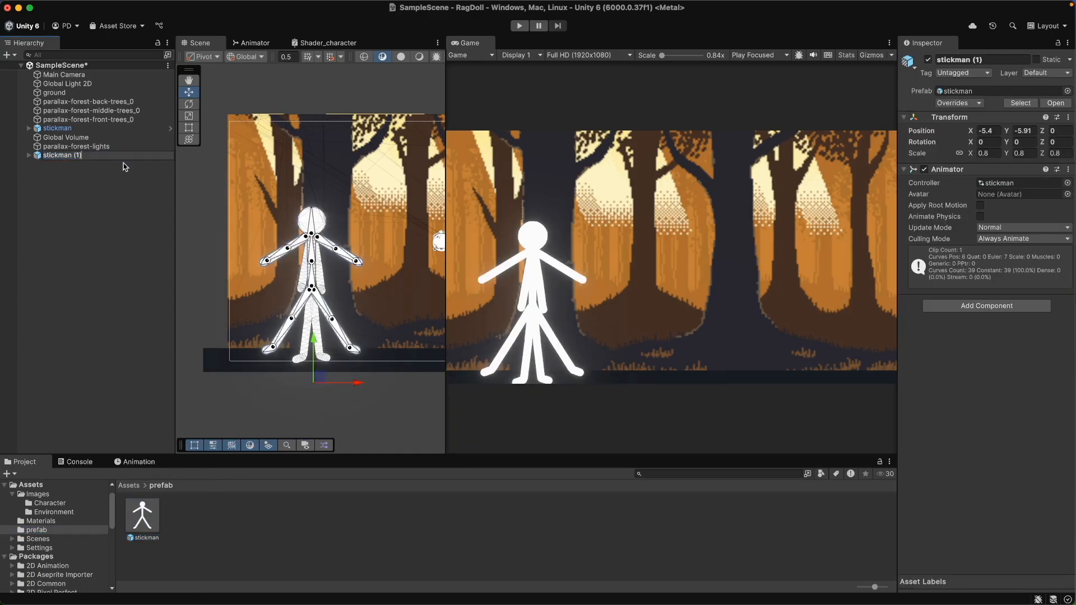
{"action": "type", "text": "stickman_boss"}
{"action": "key", "text": "Return"}
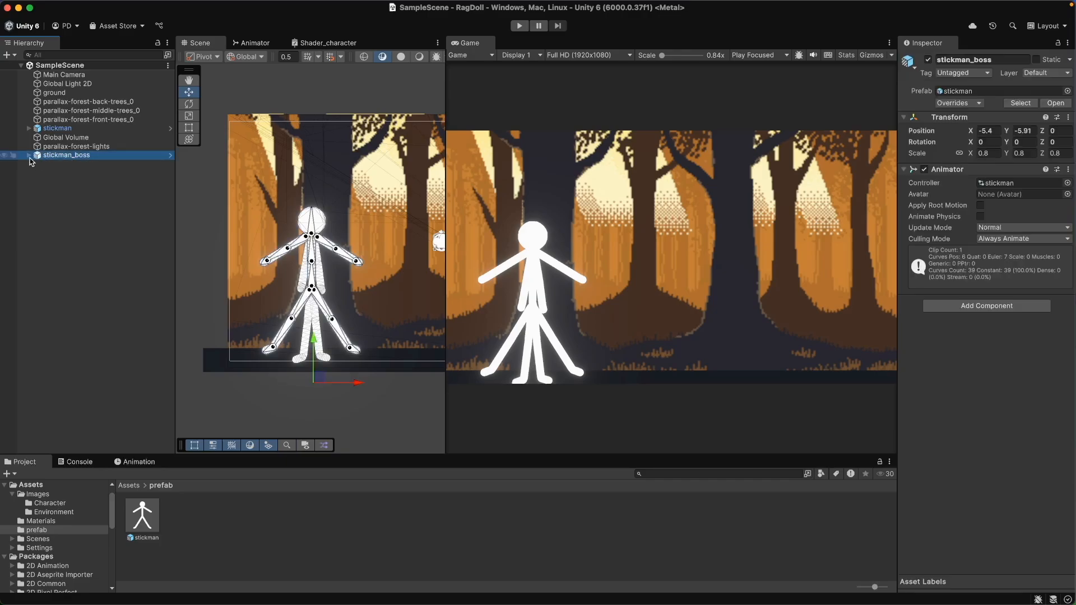
Move stickman_boss beside the original stickman, to about X -1.71, Y -5.77.
{"action": "left_click", "coordinate": [31, 161]}
{"action": "left_click", "coordinate": [67, 155]}
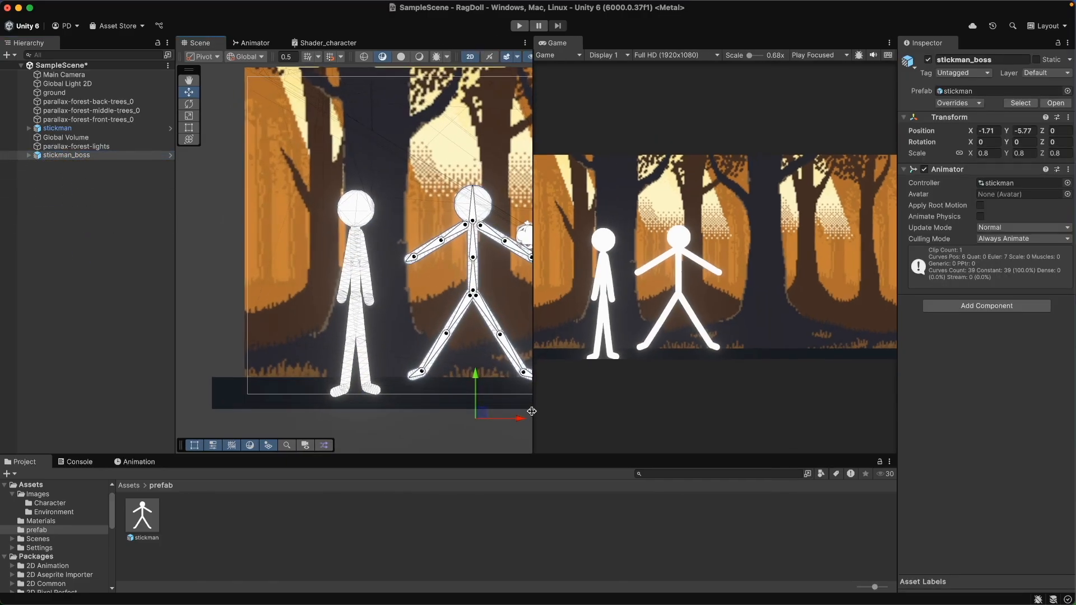
{"action": "middle_click_drag", "start_coordinate": [411, 391], "coordinate": [416, 431]}
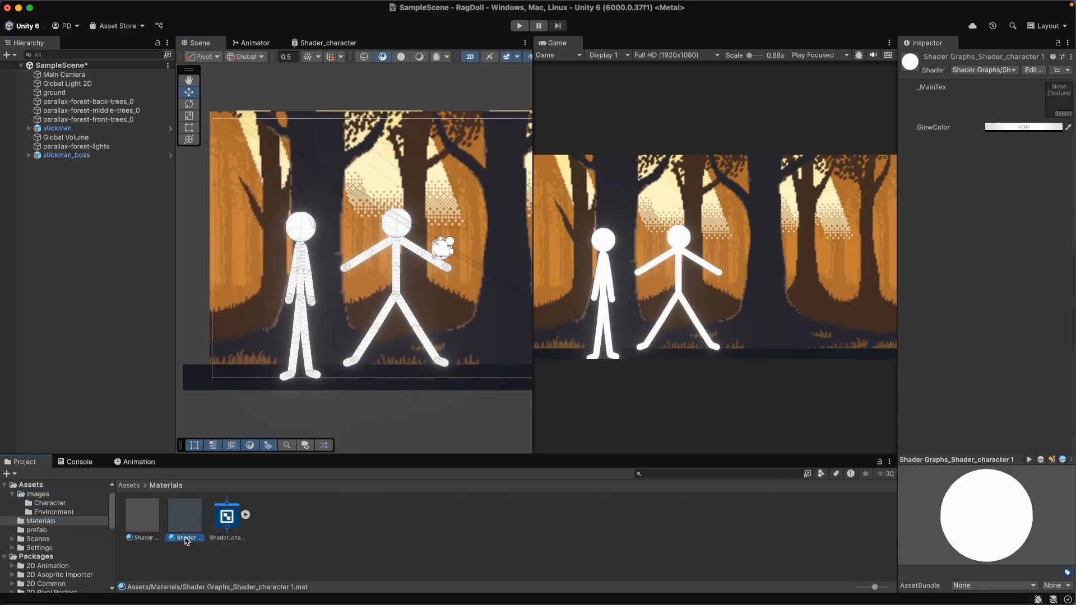
Rename the duplicated character shader material red_mat and make its GlowColor red.
{"action": "type", "text": "red_shader"}
{"action": "key", "text": "Return"}
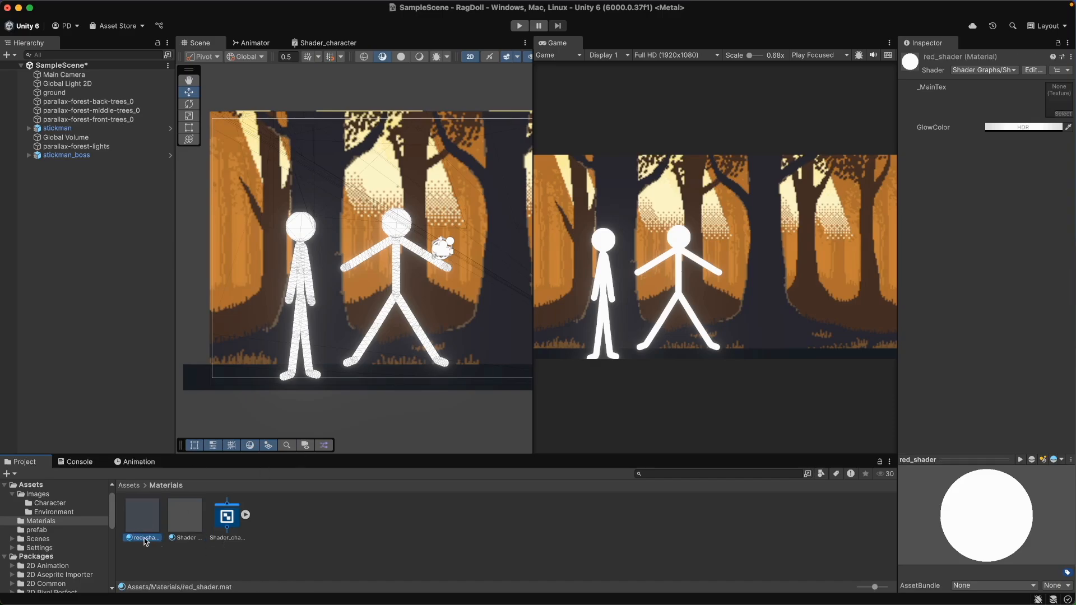
{"action": "key", "text": "Return"}
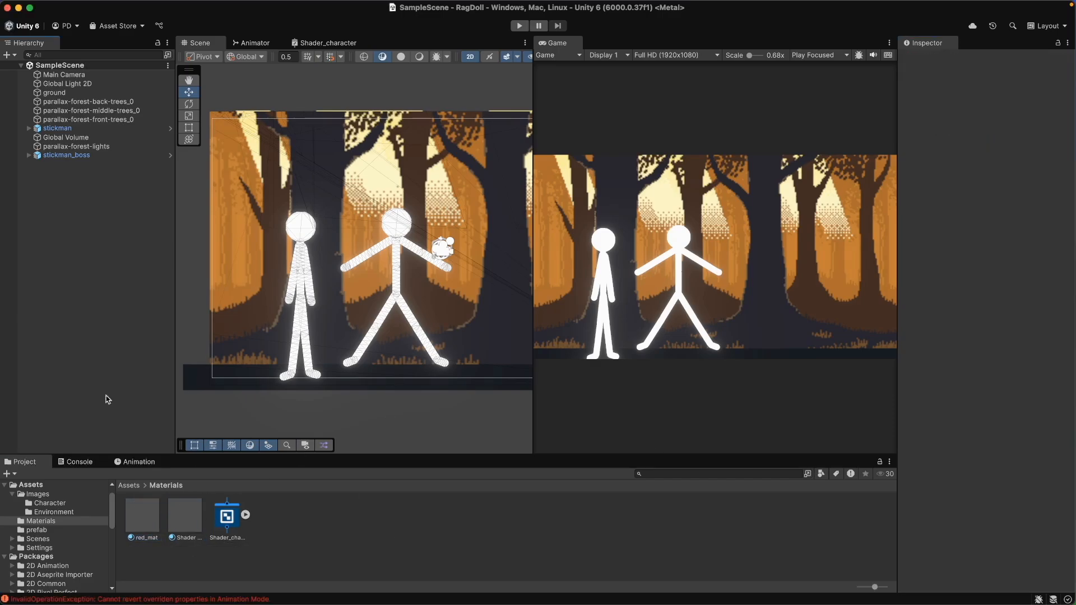
Assign red_mat to all sprite parts of stickman_boss, from LFeet through Head.
{"action": "left_click", "coordinate": [100, 156]}
{"action": "left_click", "coordinate": [104, 148]}
{"action": "left_click", "coordinate": [105, 218]}
{"action": "left_click", "coordinate": [79, 156]}
{"action": "left_click", "coordinate": [29, 155]}
{"action": "left_click", "coordinate": [62, 165]}
{"action": "left_click", "coordinate": [73, 290], "text": "shift"}
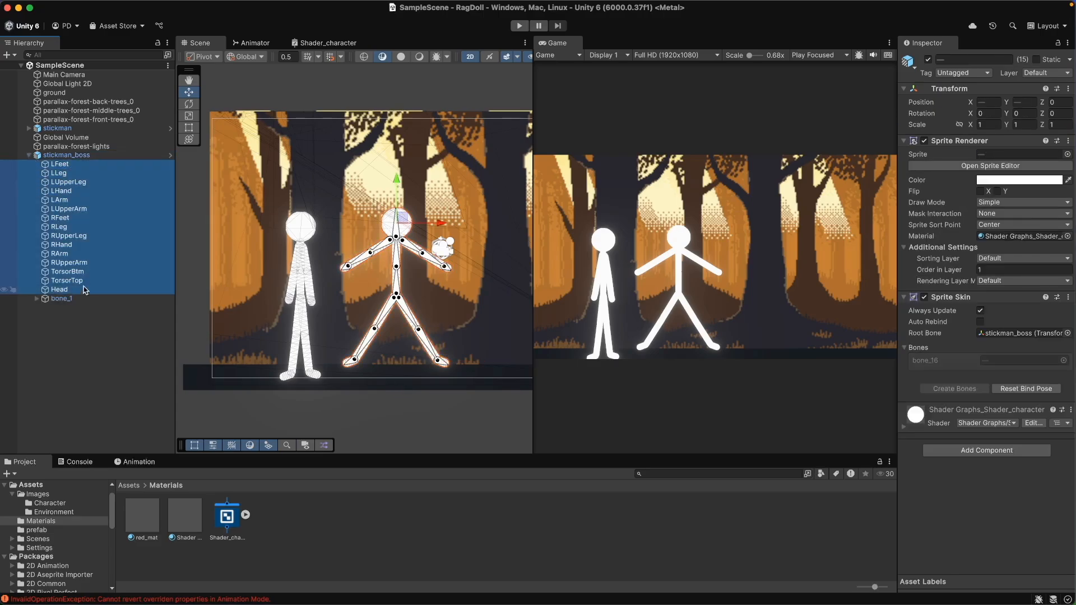
{"action": "left_click", "coordinate": [1068, 236]}
{"action": "type", "text": "red"}
{"action": "double_click", "coordinate": [830, 290]}
{"action": "left_click", "coordinate": [67, 355]}
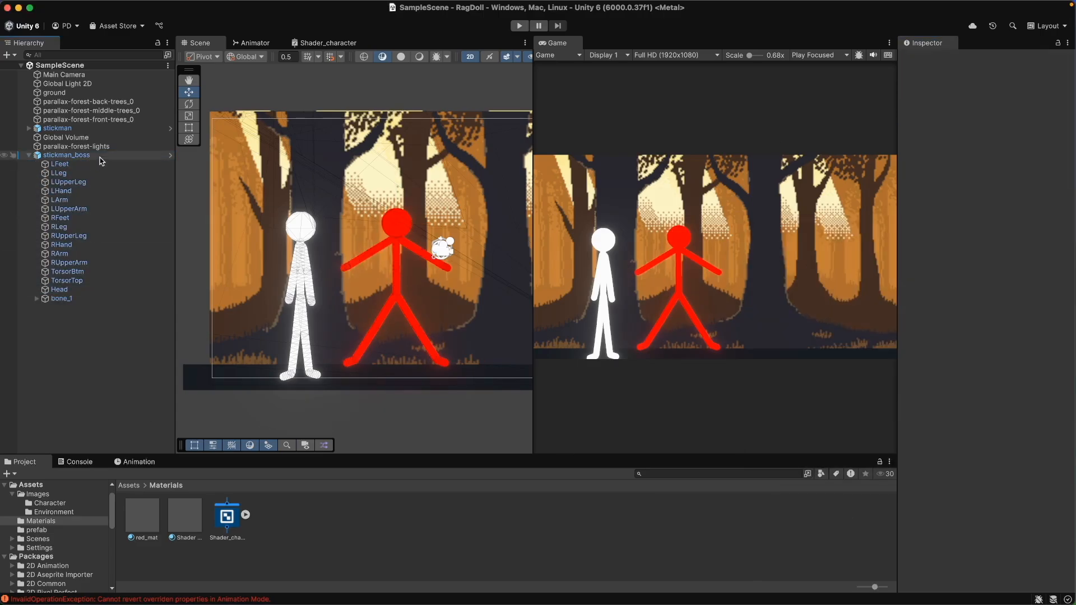
Clear the Console messages and return to the project's Materials folder.
{"action": "left_click", "coordinate": [79, 461]}
{"action": "left_click", "coordinate": [10, 477]}
{"action": "left_click", "coordinate": [24, 463]}
{"action": "left_click", "coordinate": [147, 378]}
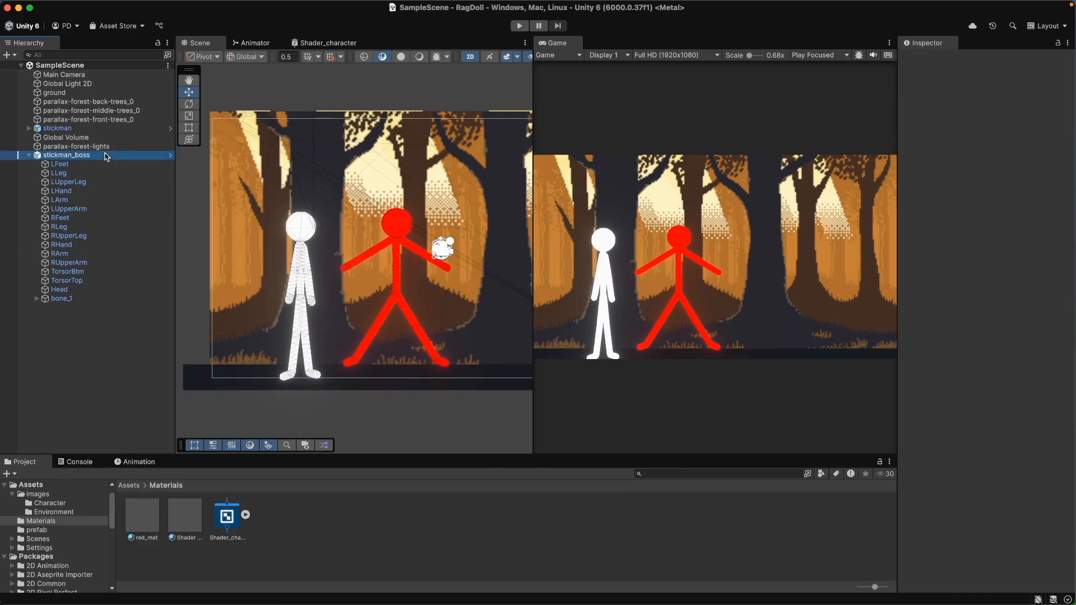
Move stickman_boss farther from the white stickman, to about X -0.17, Y -5.87.
{"action": "left_click", "coordinate": [105, 155]}
{"action": "left_click", "coordinate": [138, 462]}
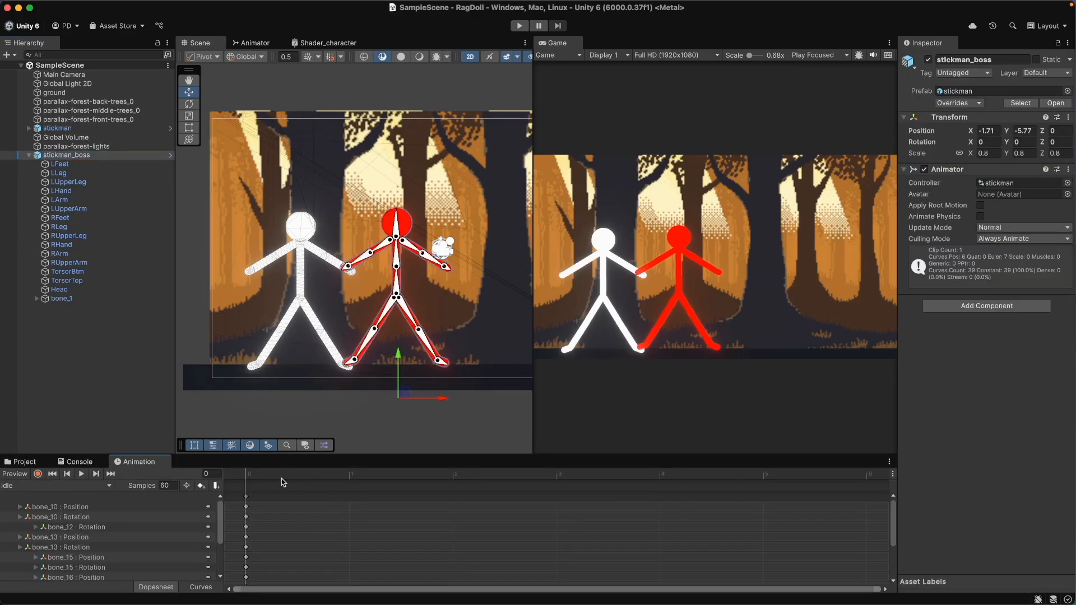
{"action": "left_click_drag", "start_coordinate": [532, 301], "coordinate": [579, 302]}
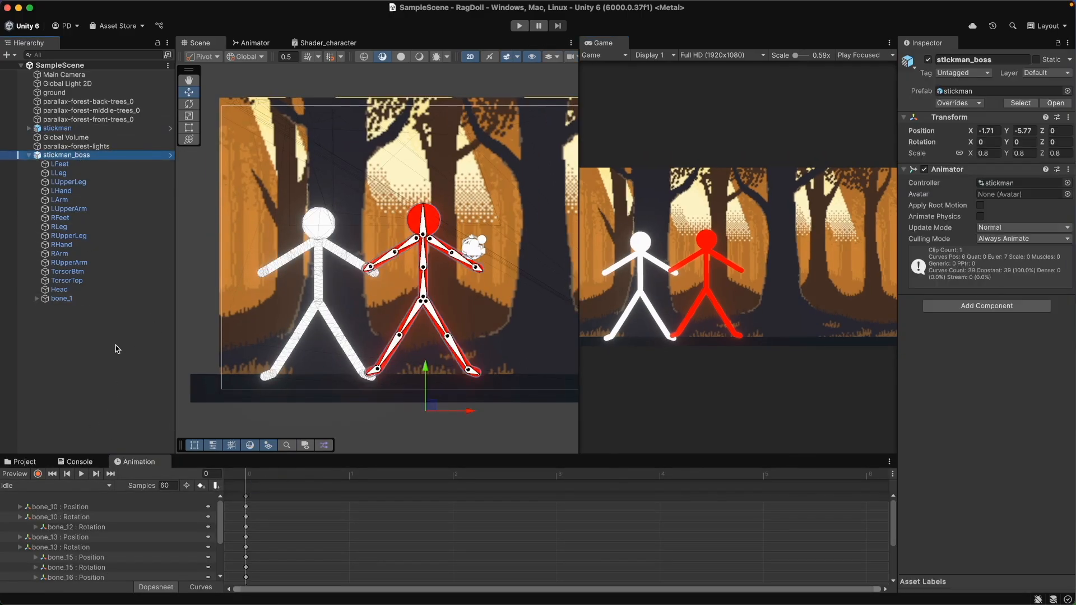
{"action": "left_click_drag", "start_coordinate": [439, 397], "coordinate": [482, 400]}
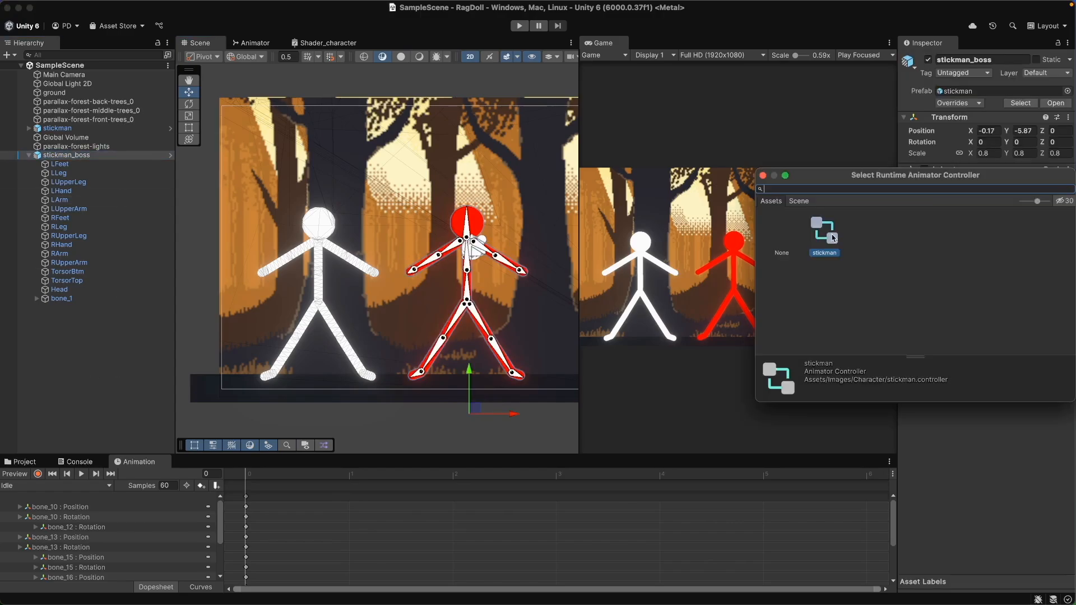
Open the stickman Animator Controller from the Character folder to inspect its states.
{"action": "left_click", "coordinate": [24, 462]}
{"action": "left_click", "coordinate": [49, 502]}
{"action": "double_click", "coordinate": [184, 516]}
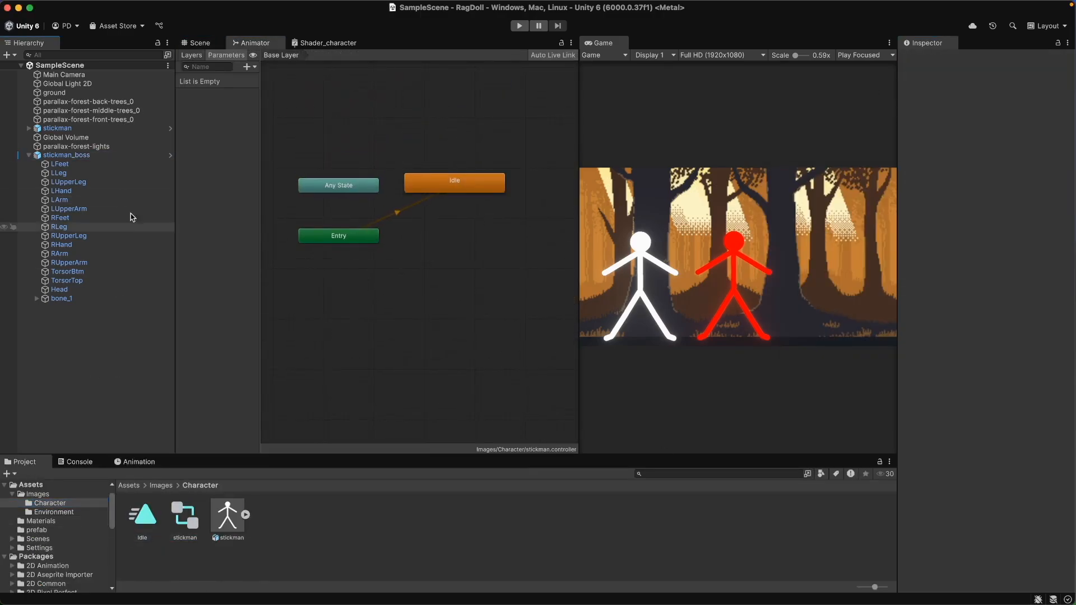
Copy the Idle clip's first keyframes and paste them at frame 1 of the stickman's animation.
{"action": "left_click", "coordinate": [30, 132]}
{"action": "left_click", "coordinate": [200, 43]}
{"action": "left_click", "coordinate": [136, 461]}
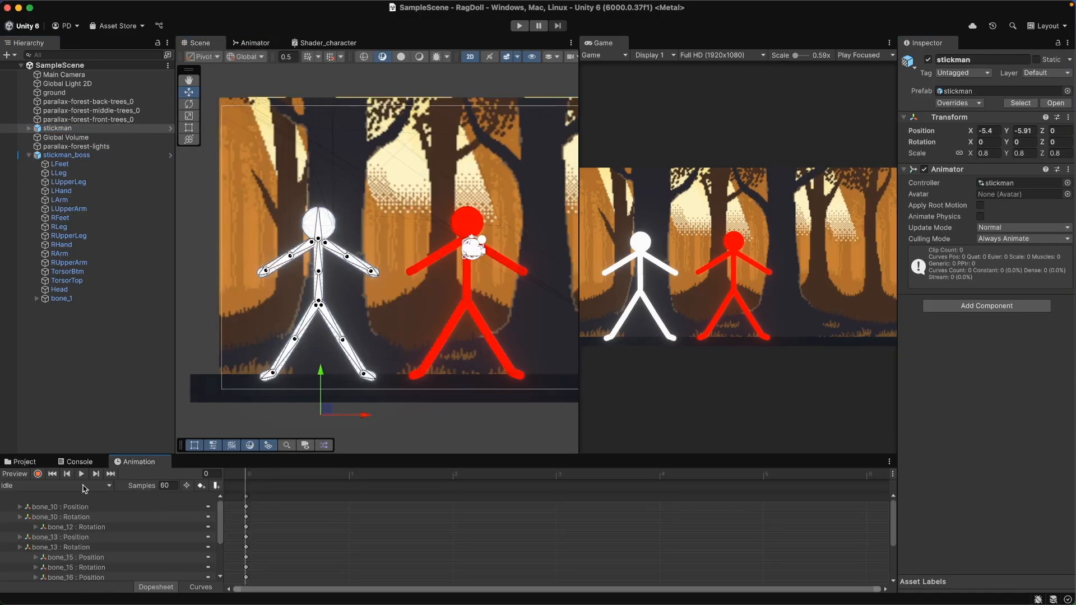
{"action": "left_click", "coordinate": [350, 476]}
{"action": "key", "text": "super+v"}
Preview the Idle animation on stickman_boss.
{"action": "left_click", "coordinate": [29, 128]}
{"action": "left_click", "coordinate": [66, 156]}
{"action": "left_click", "coordinate": [38, 474]}
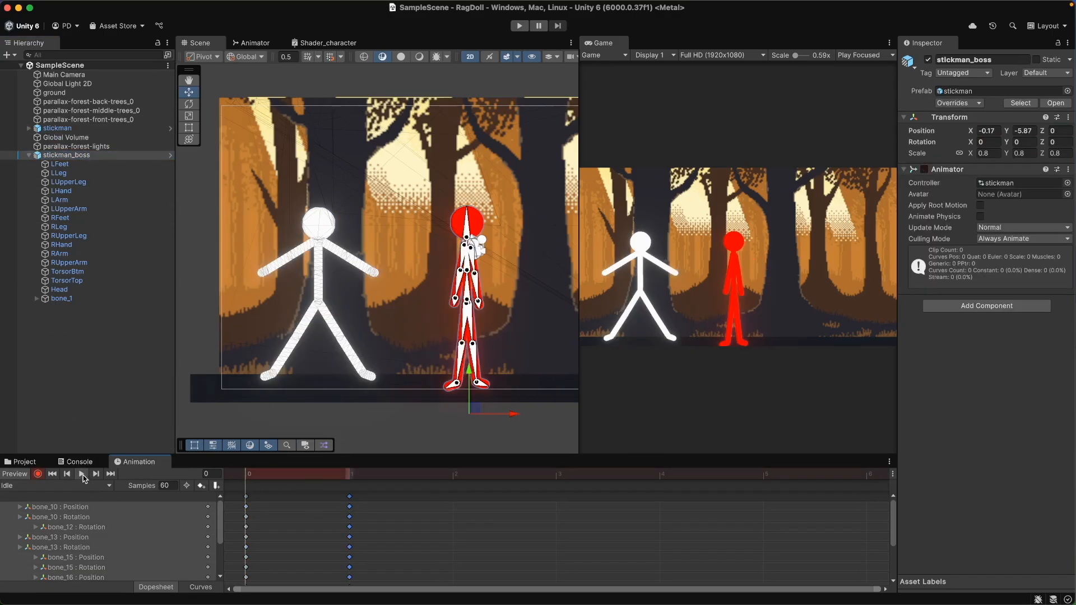
{"action": "left_click", "coordinate": [81, 475]}
{"action": "left_click", "coordinate": [73, 375]}
{"action": "left_click", "coordinate": [103, 157]}
{"action": "left_click", "coordinate": [85, 329]}
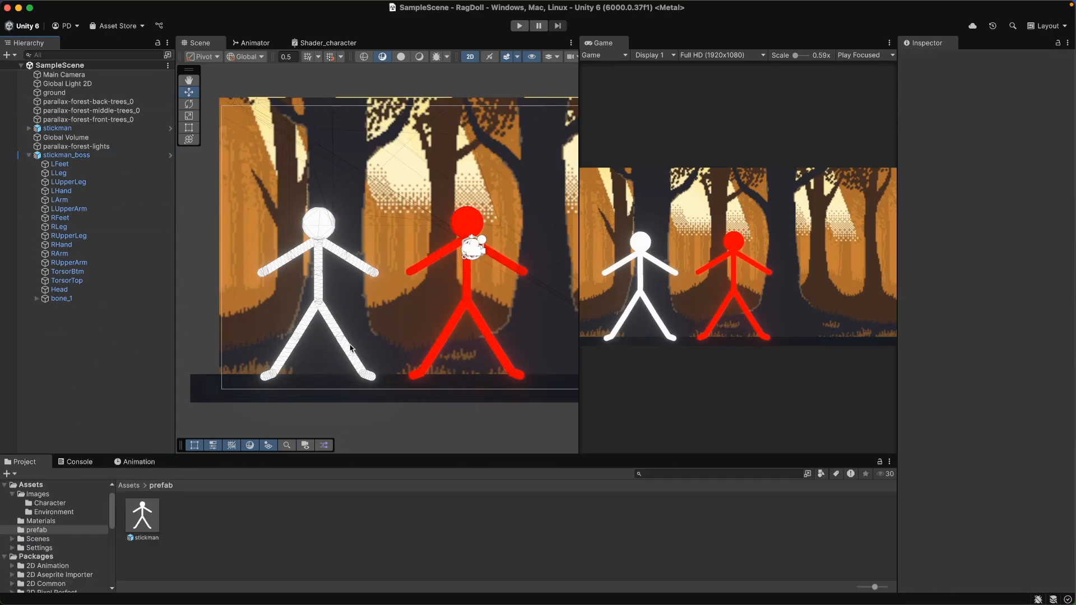
Run the scene to test both stickmen, stop it, and enlarge the game view.
{"action": "left_click", "coordinate": [519, 26]}
{"action": "key", "text": "super+p"}
{"action": "left_click_drag", "start_coordinate": [579, 387], "coordinate": [454, 400]}
{"action": "left_click", "coordinate": [172, 379]}
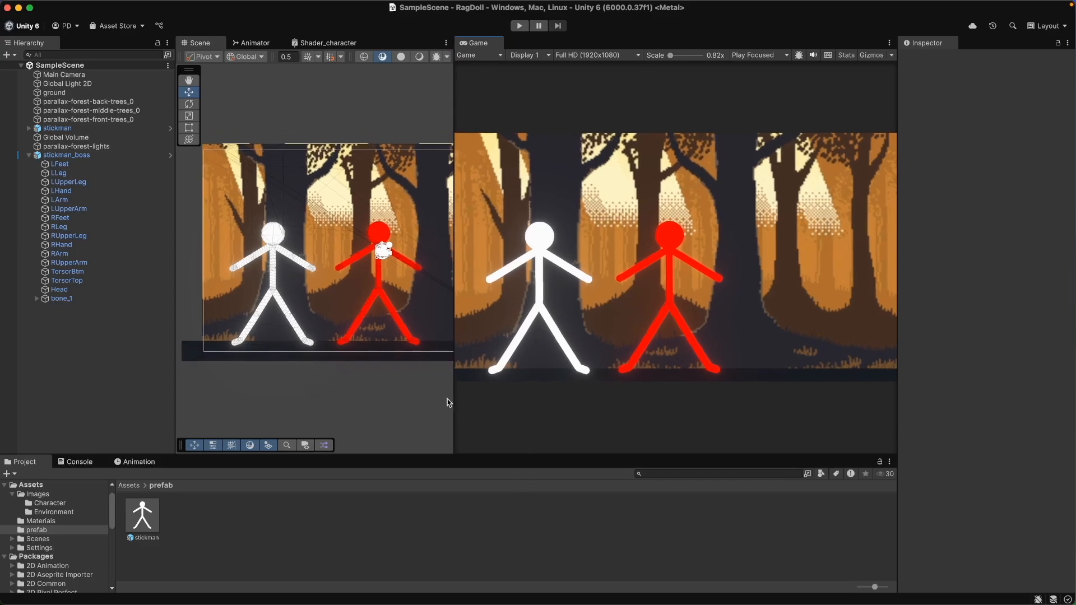
{"action": "left_click_drag", "start_coordinate": [173, 380], "coordinate": [146, 380]}
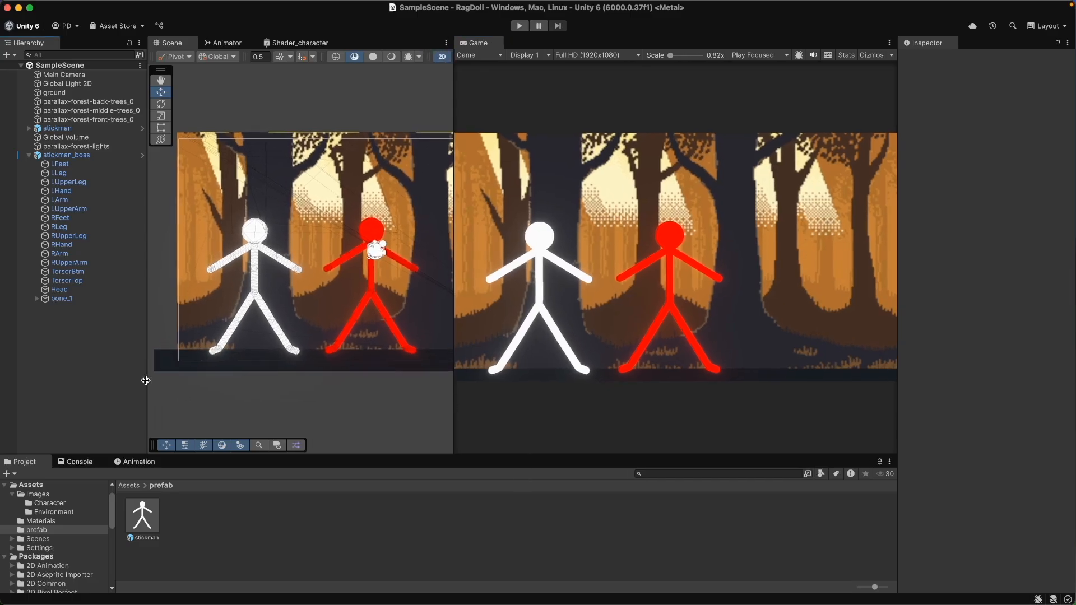
Move stickman_boss horizontally to the far side of the forest and run the scene.
{"action": "left_click", "coordinate": [39, 158]}
{"action": "left_click", "coordinate": [29, 155]}
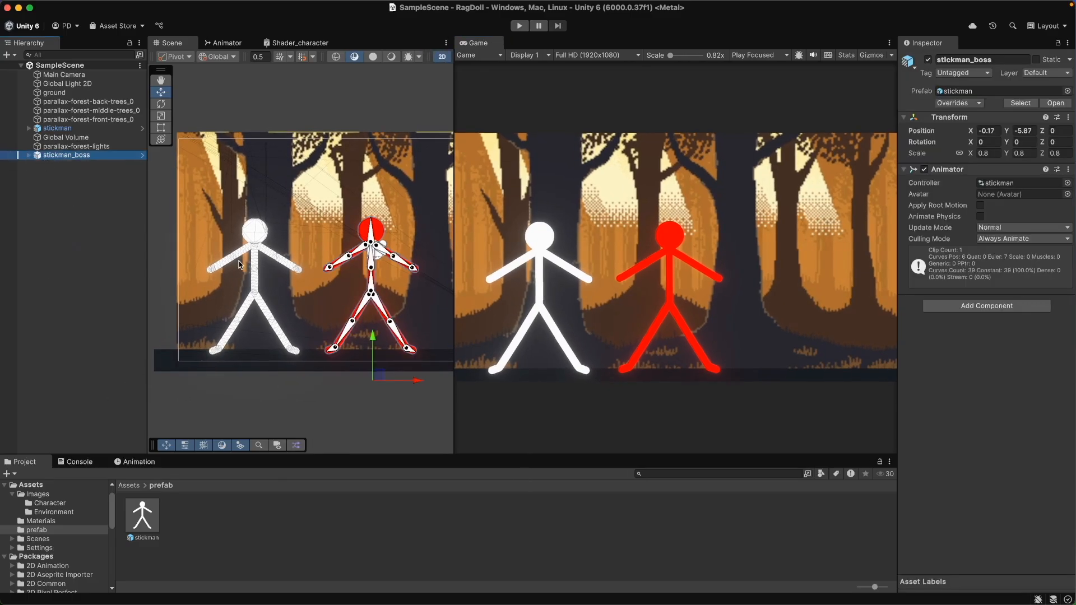
{"action": "left_click_drag", "start_coordinate": [418, 381], "coordinate": [419, 382]}
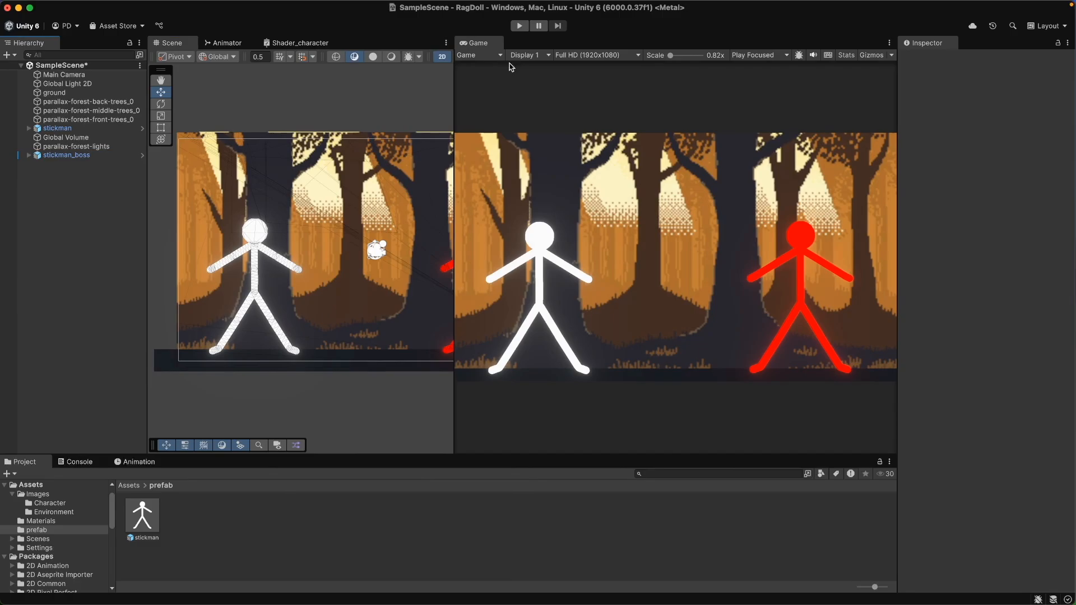
{"action": "left_click", "coordinate": [520, 25]}
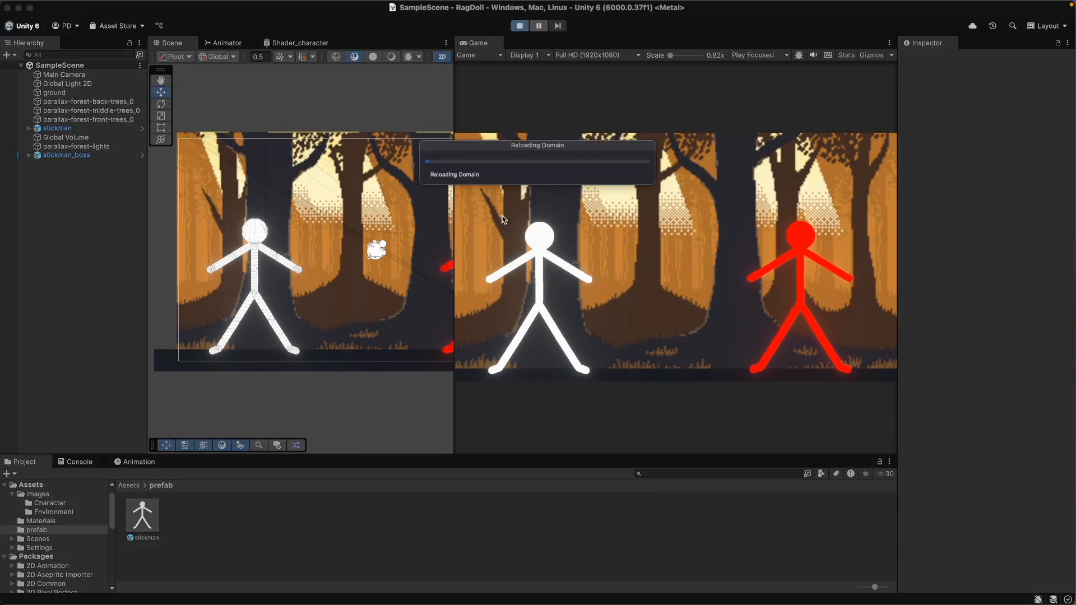